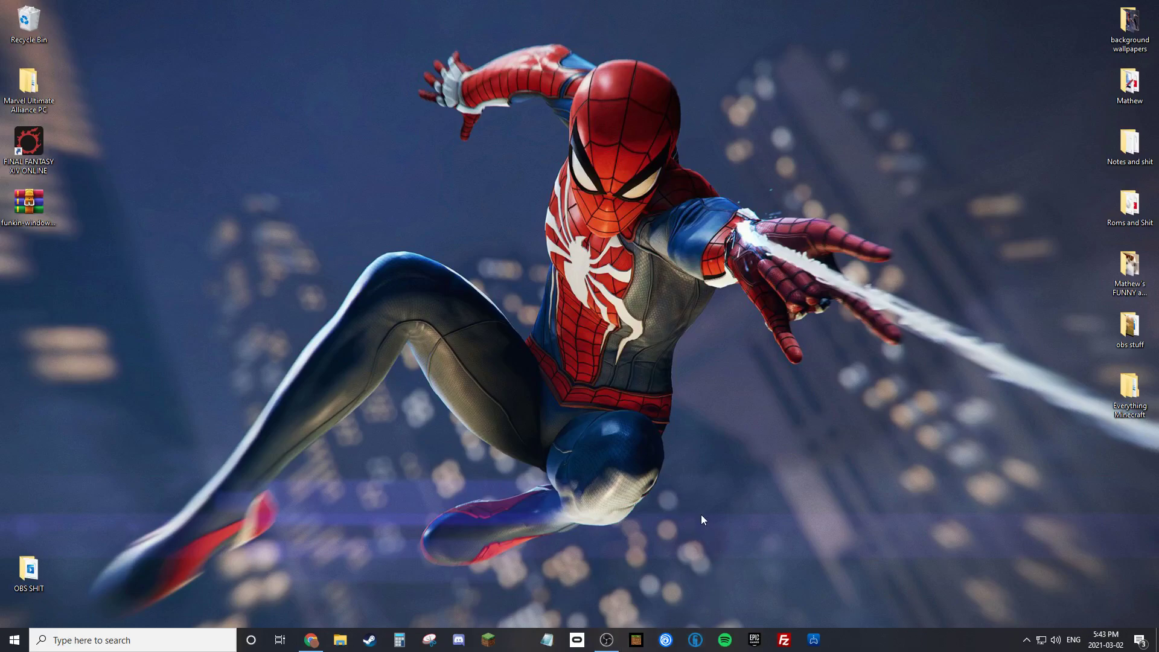
Look through the mods folder of the Marvelous Life modpack under Everything Minecraft > Modpacks, and close the file window.
{"action": "double_click", "coordinate": [1110, 397]}
{"action": "double_click", "coordinate": [558, 310]}
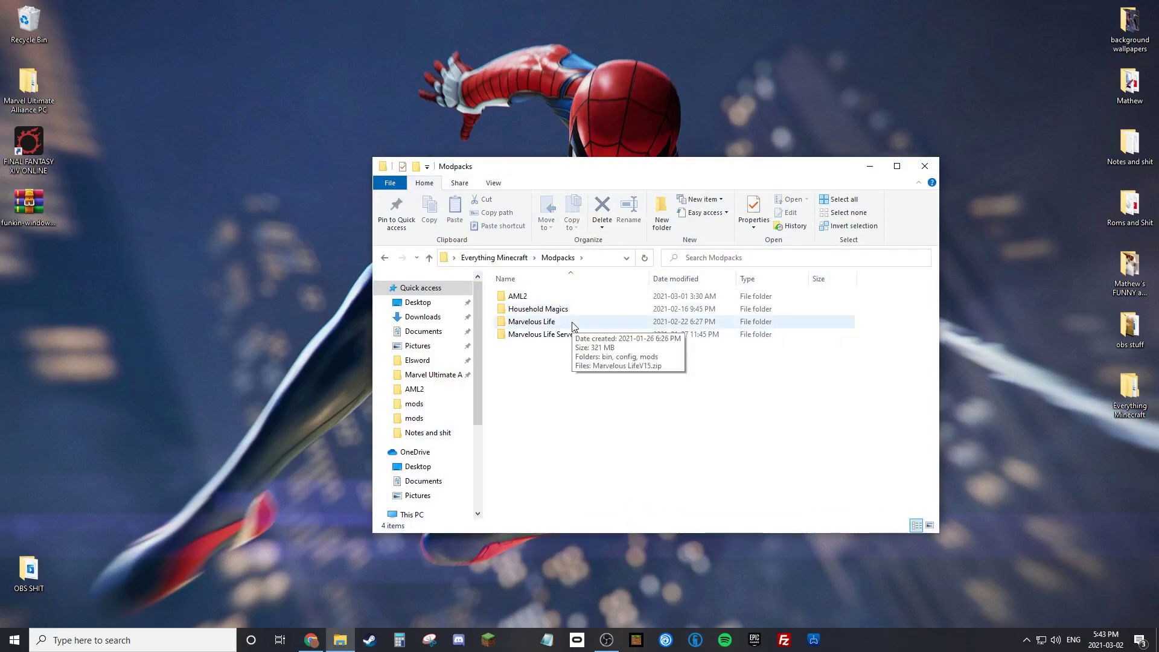
{"action": "double_click", "coordinate": [571, 321]}
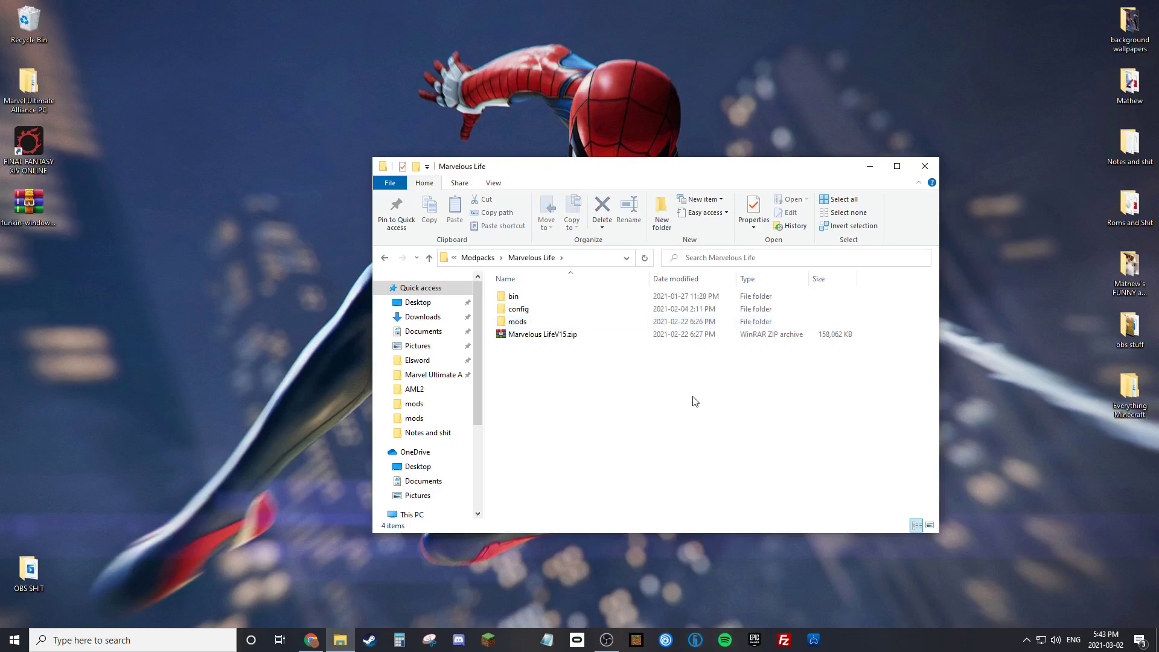
{"action": "double_click", "coordinate": [603, 322]}
{"action": "scroll", "coordinate": [612, 388], "scroll_direction": "down", "scroll_amount": 10}
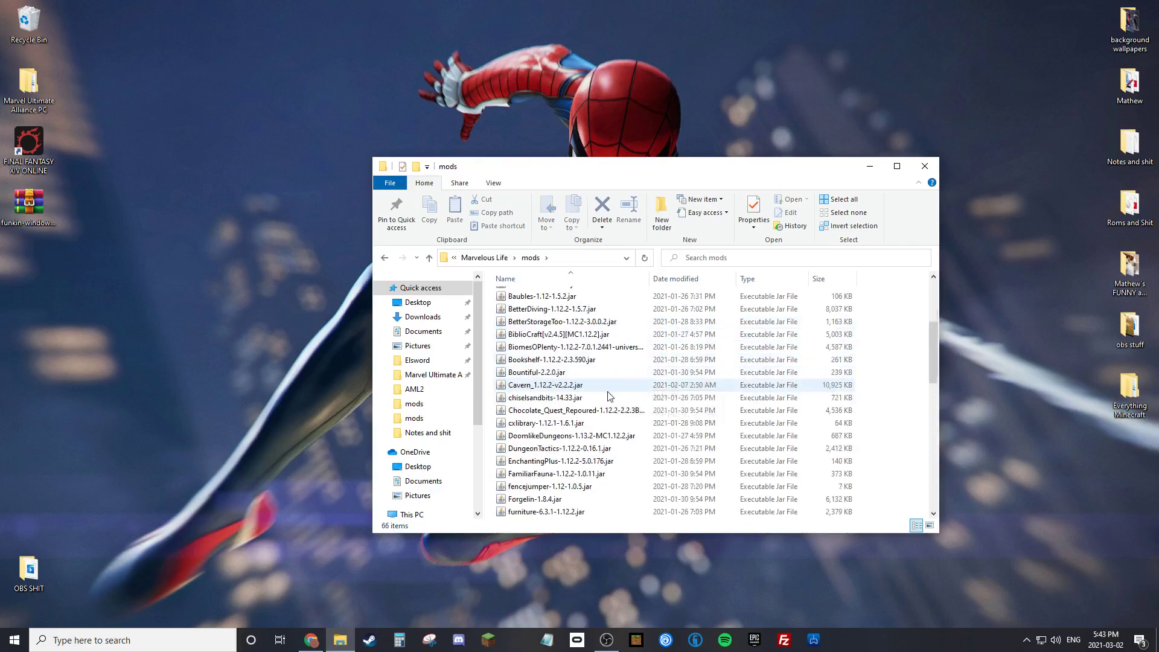
{"action": "scroll", "coordinate": [594, 433], "scroll_direction": "up", "scroll_amount": 10}
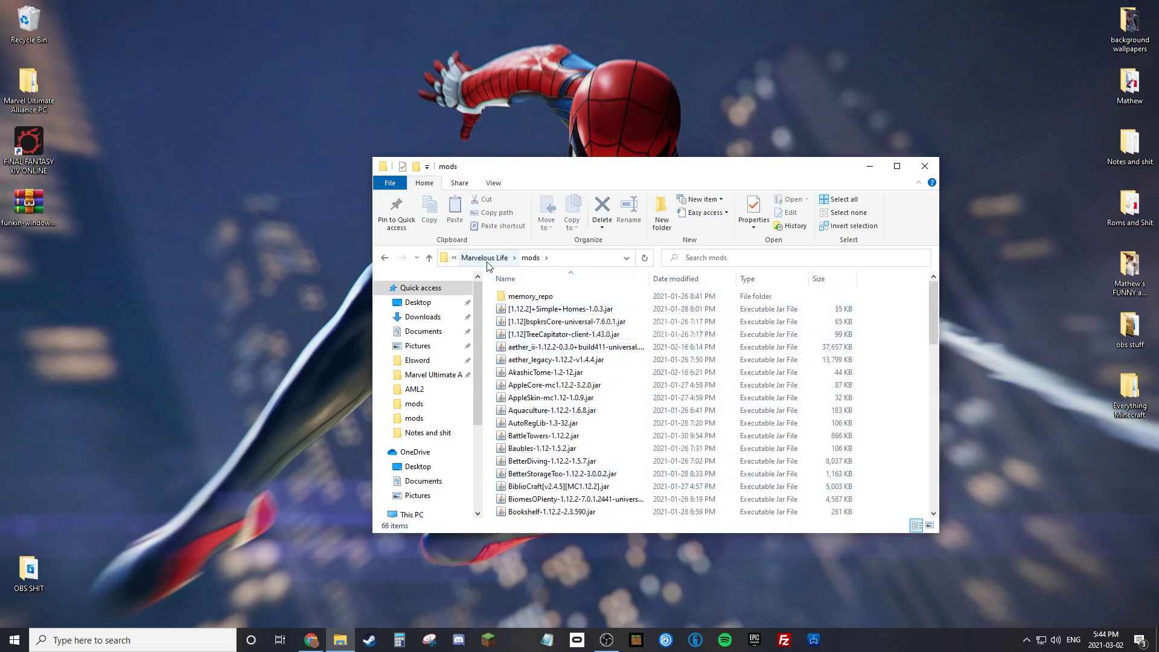
{"action": "key", "text": "alt+Left"}
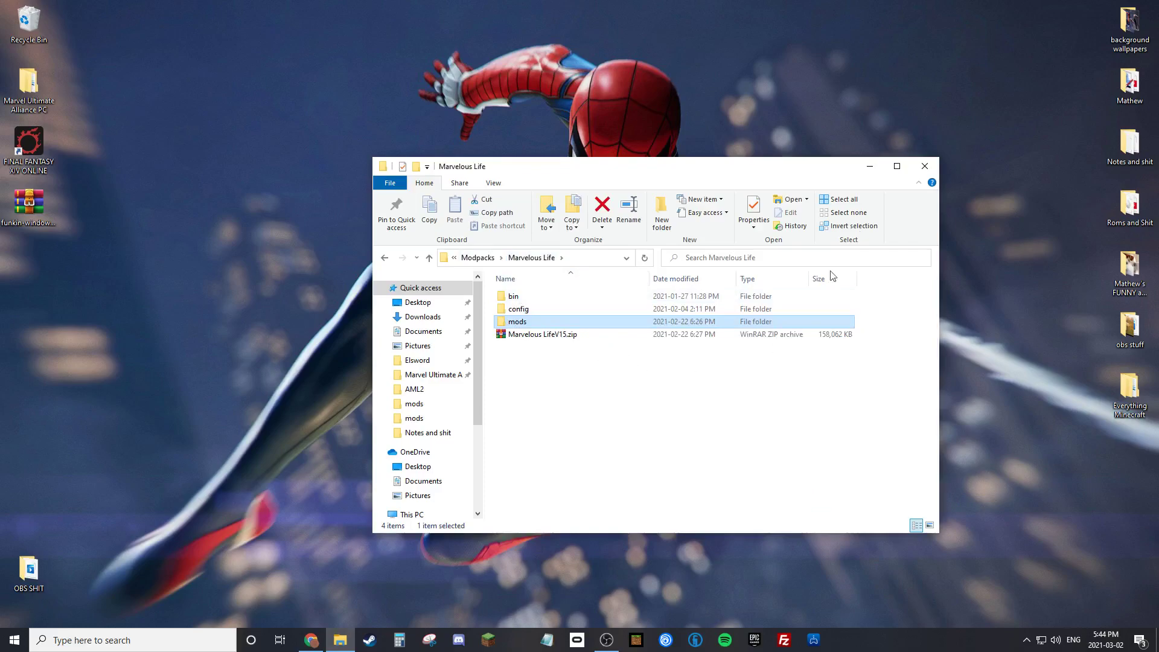
{"action": "left_click", "coordinate": [924, 166]}
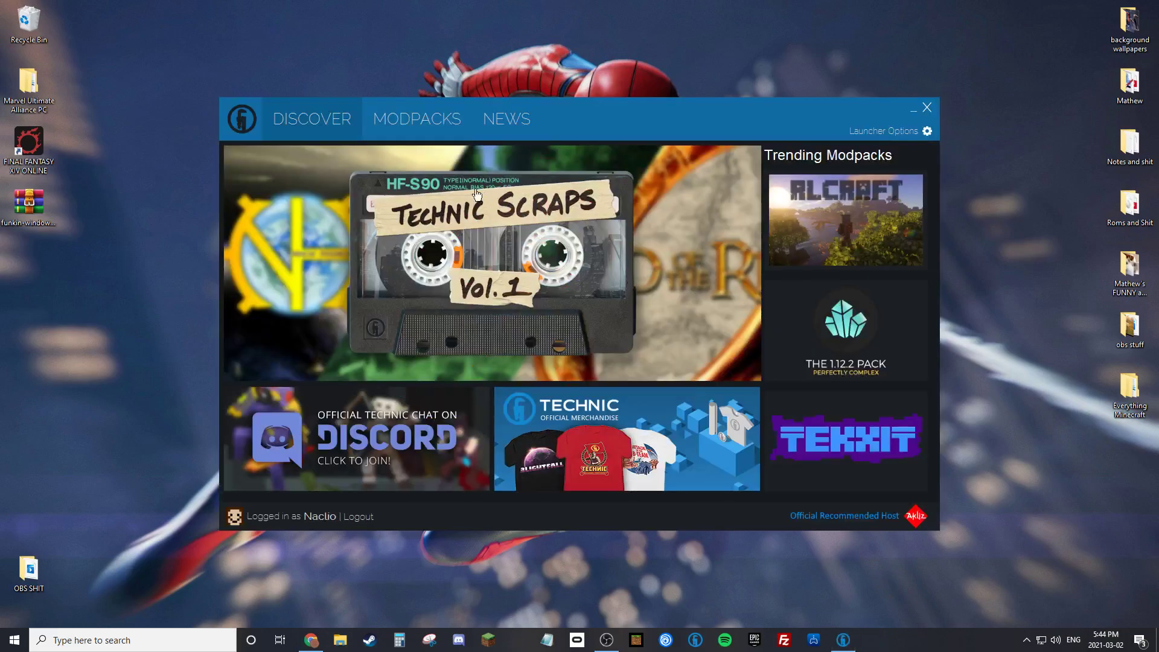
Launch the A Marvelous Life 2 modpack from the Technic Launcher, and close the Minecraft window while it loads.
{"action": "left_click", "coordinate": [416, 135]}
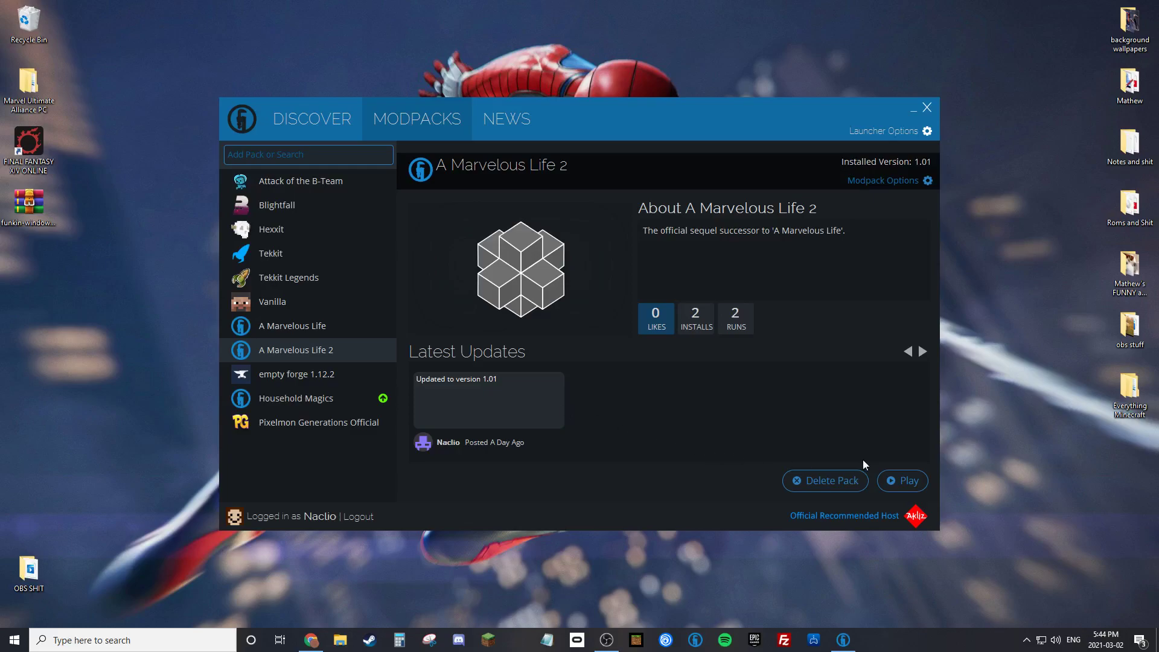
{"action": "left_click", "coordinate": [885, 480]}
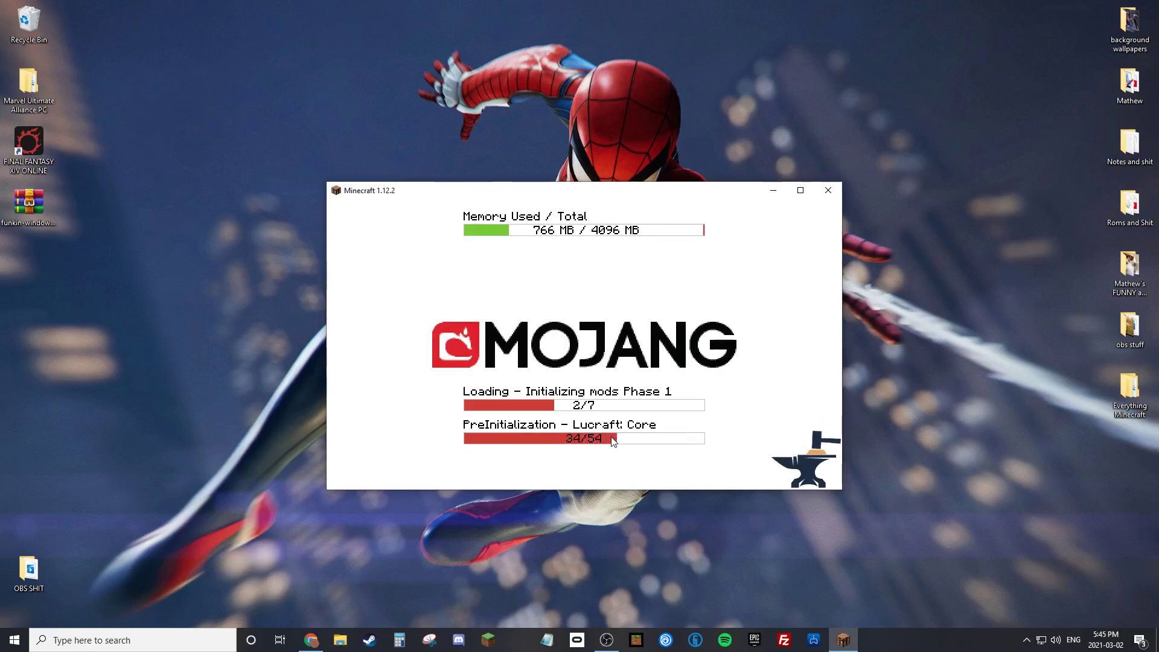
{"action": "left_click", "coordinate": [825, 192]}
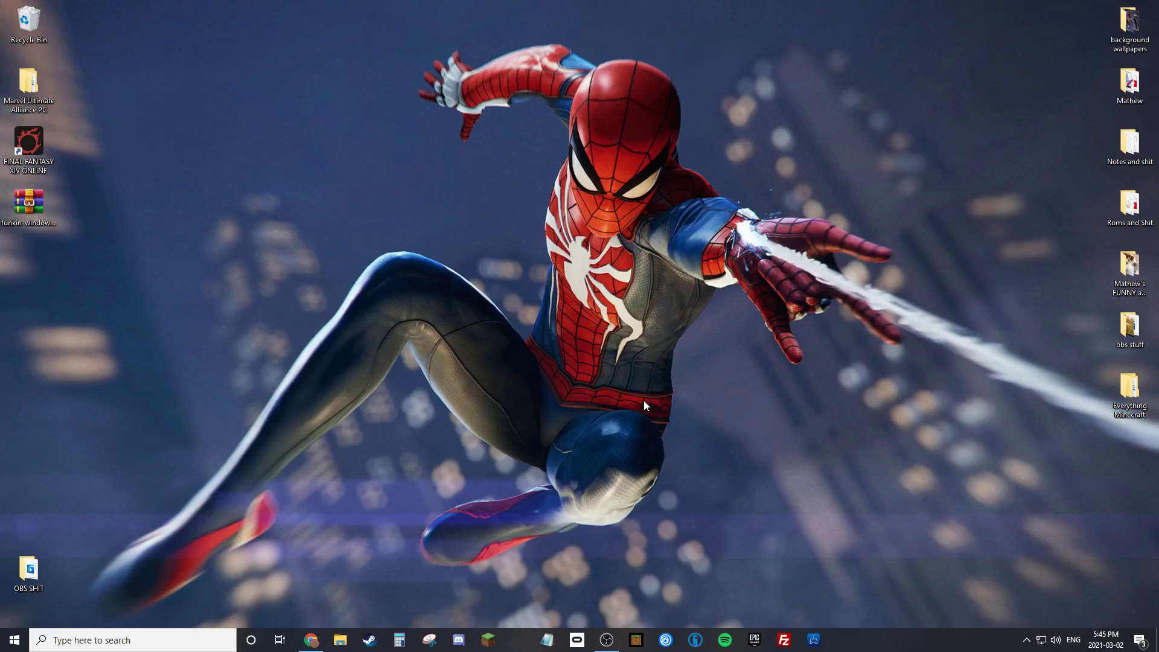
Create a new folder on the desktop near its centre and name it The MC Experience.
{"action": "right_click", "coordinate": [662, 351]}
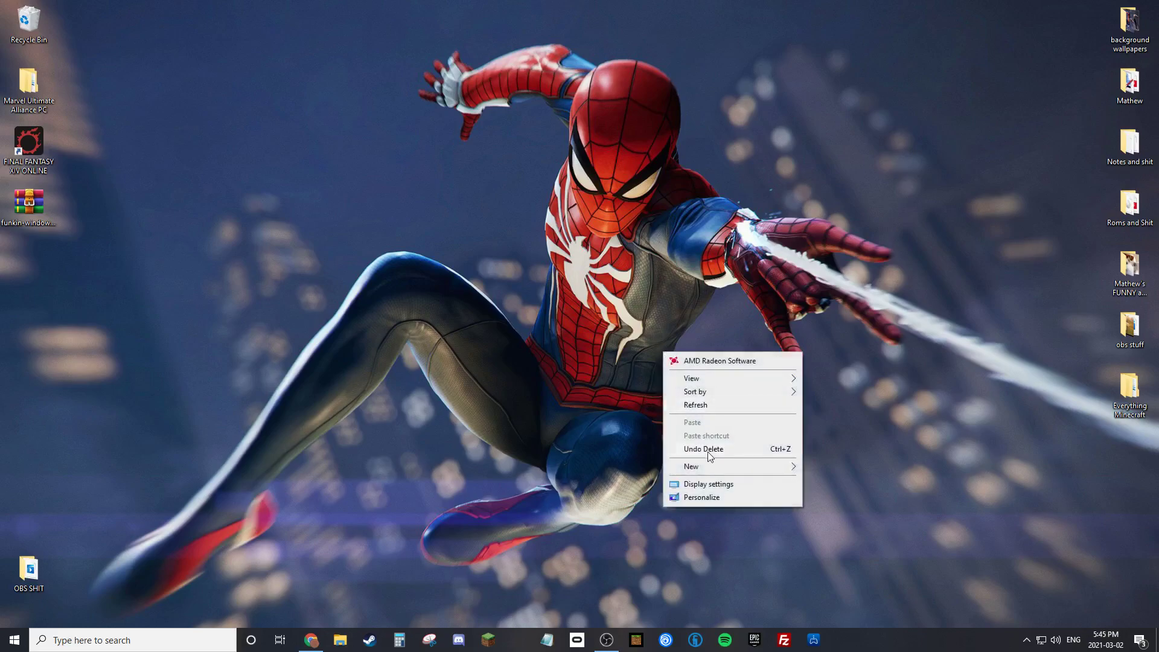
{"action": "mouse_move", "coordinate": [714, 470]}
{"action": "left_click", "coordinate": [822, 467]}
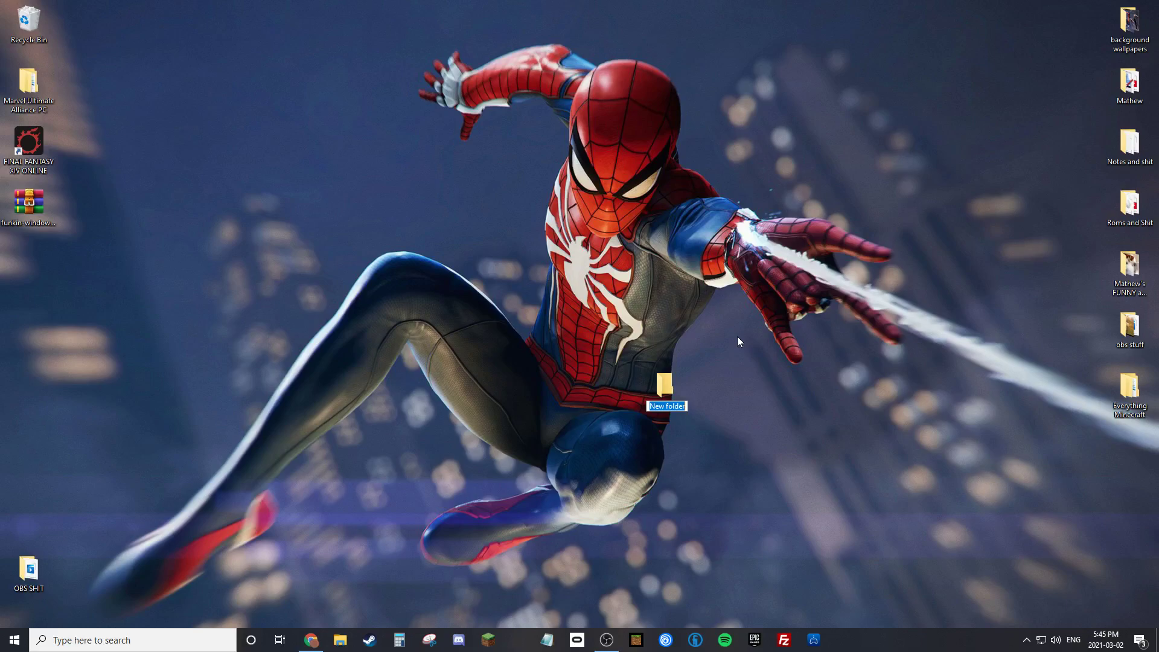
{"action": "left_click_drag", "start_coordinate": [679, 386], "coordinate": [621, 266]}
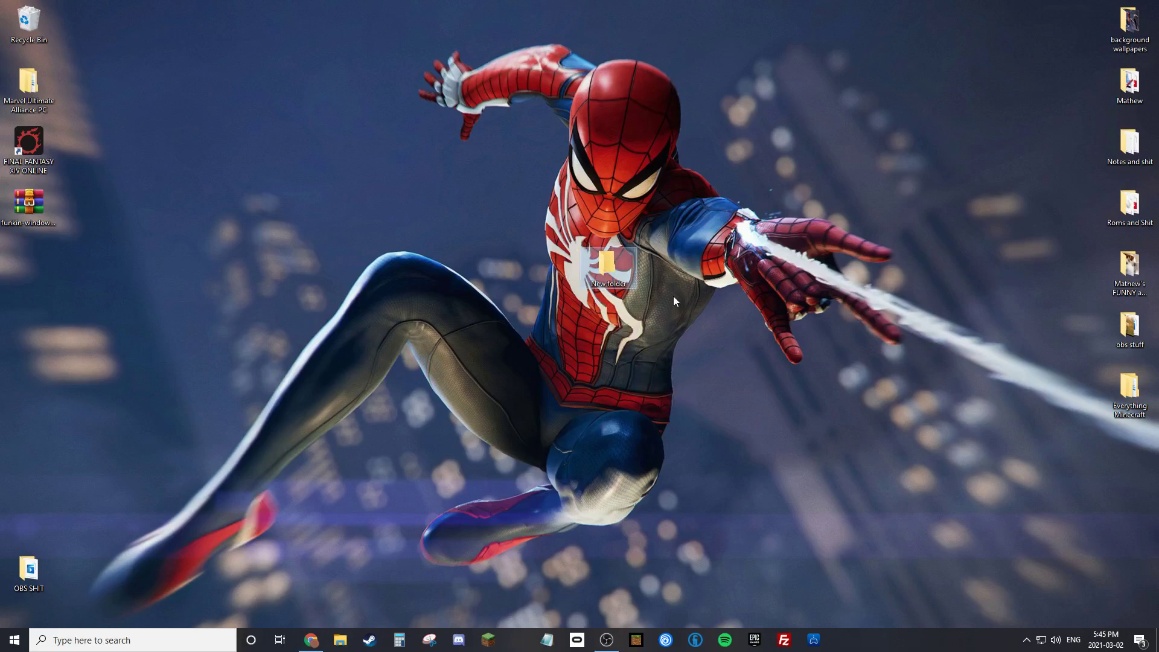
{"action": "right_click", "coordinate": [610, 260]}
{"action": "left_click", "coordinate": [670, 542]}
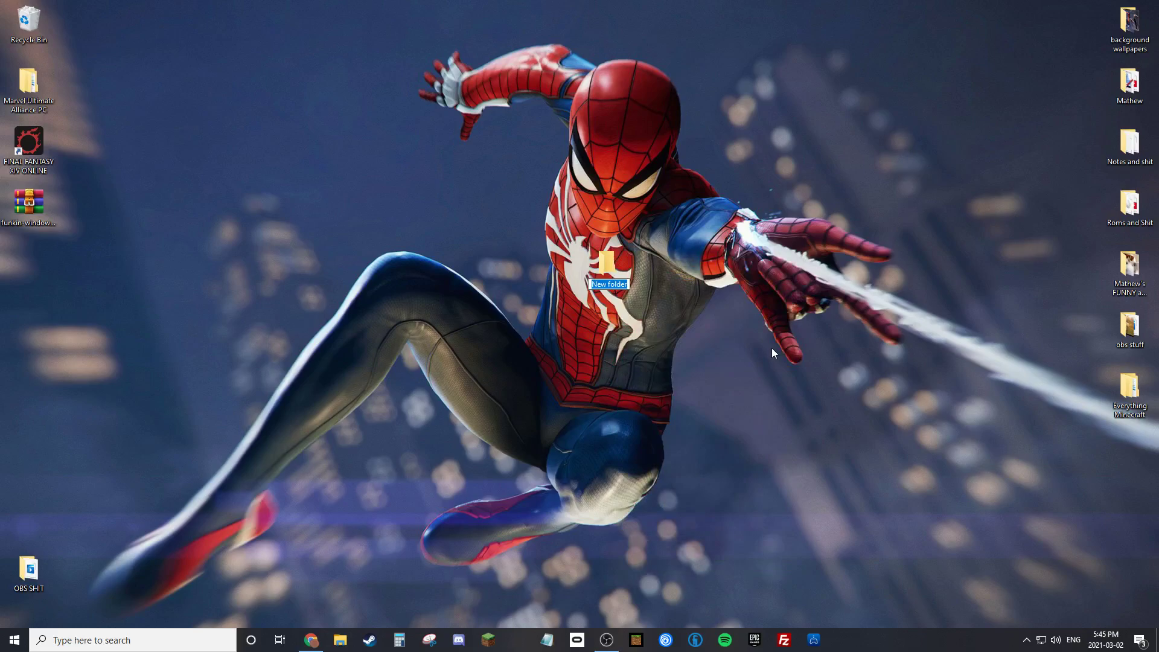
{"action": "type", "text": "The MC Experience"}
{"action": "key", "text": "Return"}
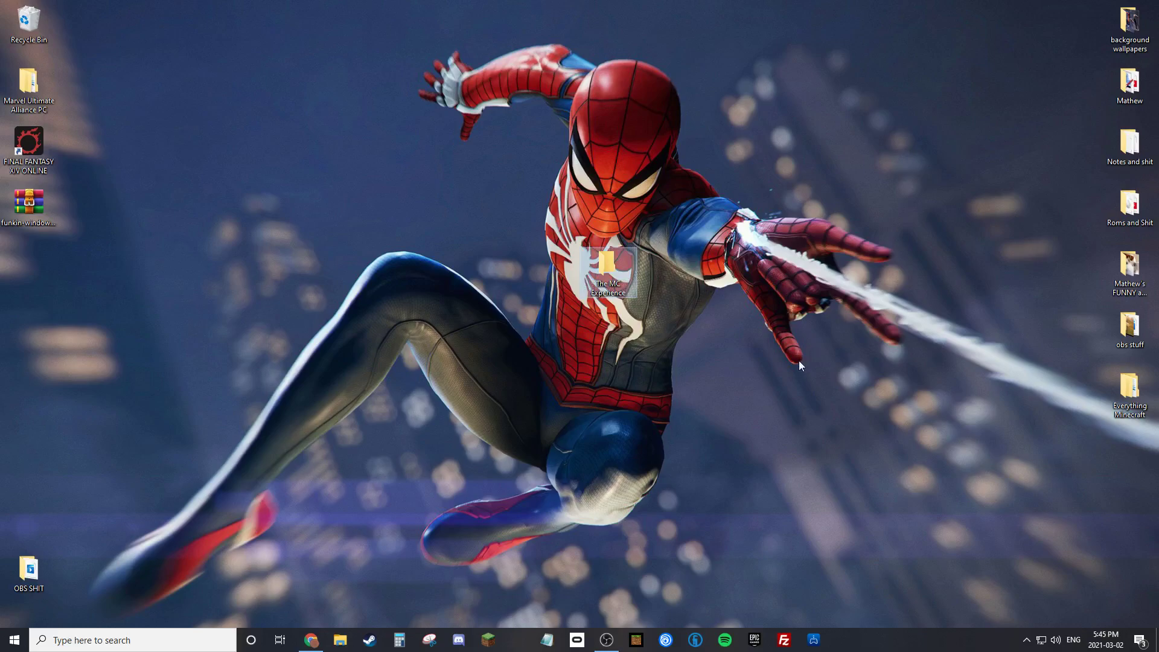
Open The MC Experience folder and create a subfolder named bin in it.
{"action": "double_click", "coordinate": [625, 264]}
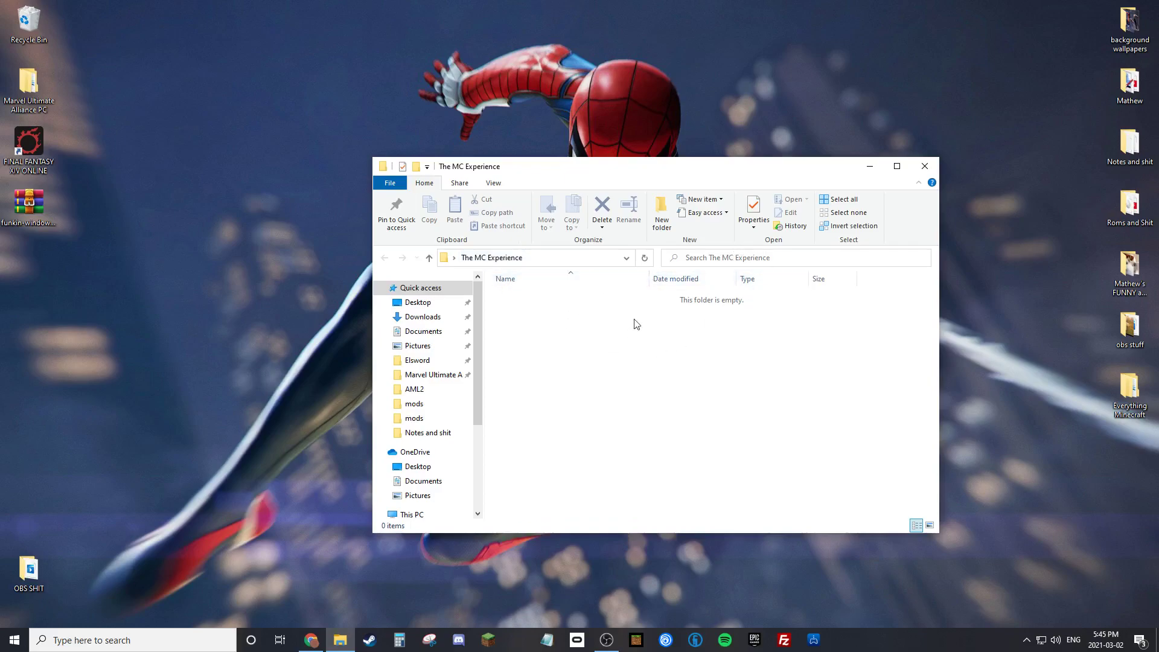
{"action": "left_click_drag", "start_coordinate": [695, 172], "coordinate": [623, 94]}
{"action": "right_click", "coordinate": [510, 241]}
{"action": "mouse_move", "coordinate": [562, 407]}
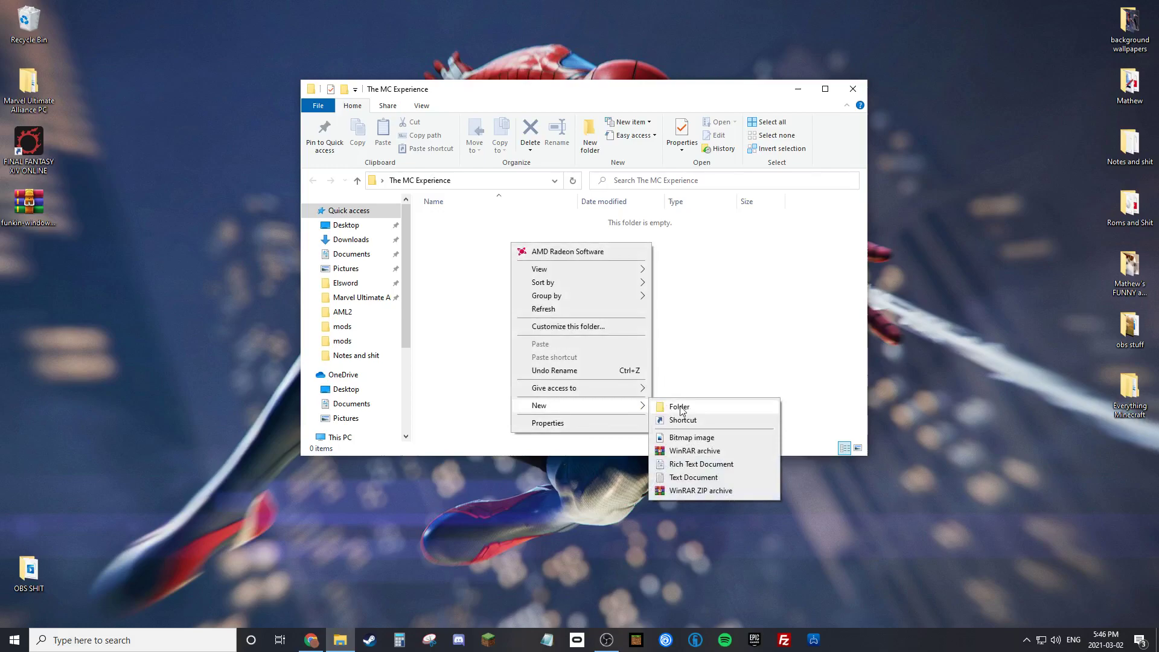
{"action": "left_click", "coordinate": [675, 407]}
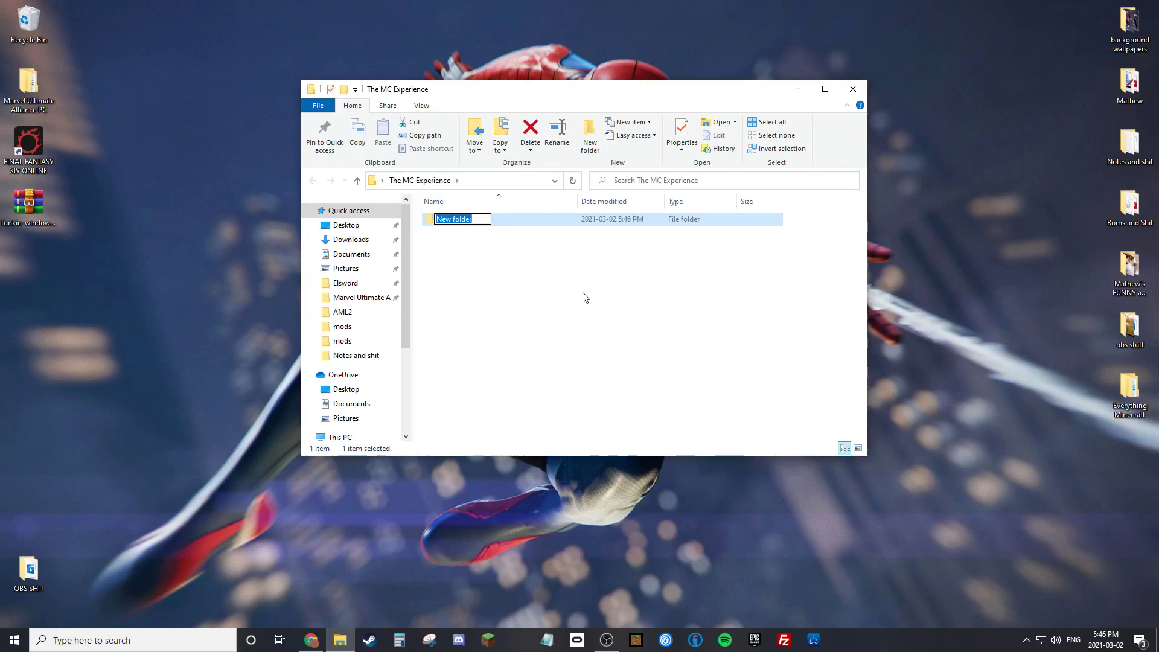
{"action": "type", "text": "bin"}
{"action": "key", "text": "Return"}
Create a second subfolder named mods in The MC Experience folder.
{"action": "right_click", "coordinate": [533, 267]}
{"action": "mouse_move", "coordinate": [608, 429]}
{"action": "left_click", "coordinate": [700, 432]}
{"action": "type", "text": "mods"}
{"action": "key", "text": "Return"}
Create a third subfolder named config in The MC Experience folder.
{"action": "right_click", "coordinate": [583, 342]}
{"action": "mouse_move", "coordinate": [651, 504]}
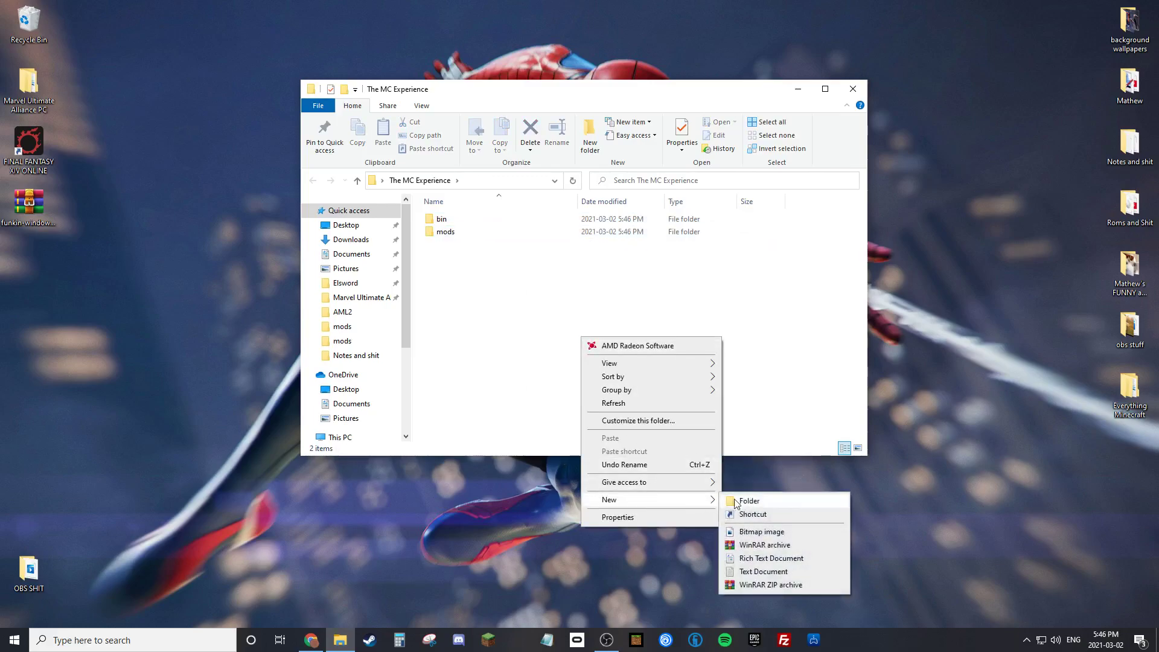
{"action": "left_click", "coordinate": [748, 500]}
{"action": "type", "text": "config"}
{"action": "key", "text": "Return"}
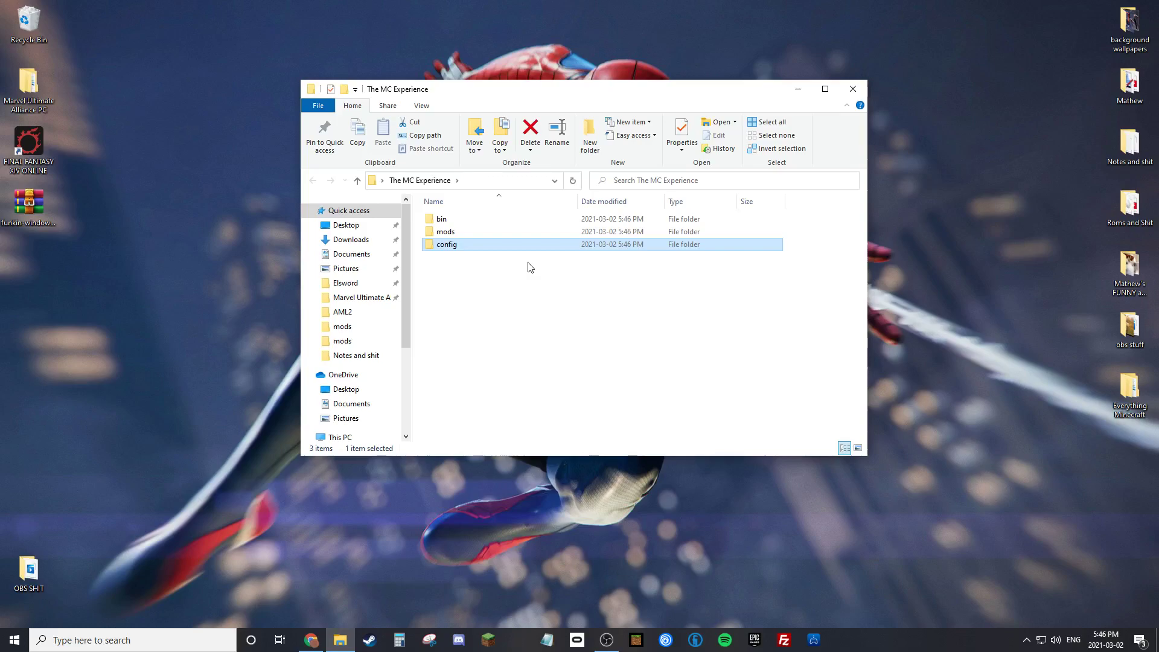
{"action": "left_click", "coordinate": [480, 257]}
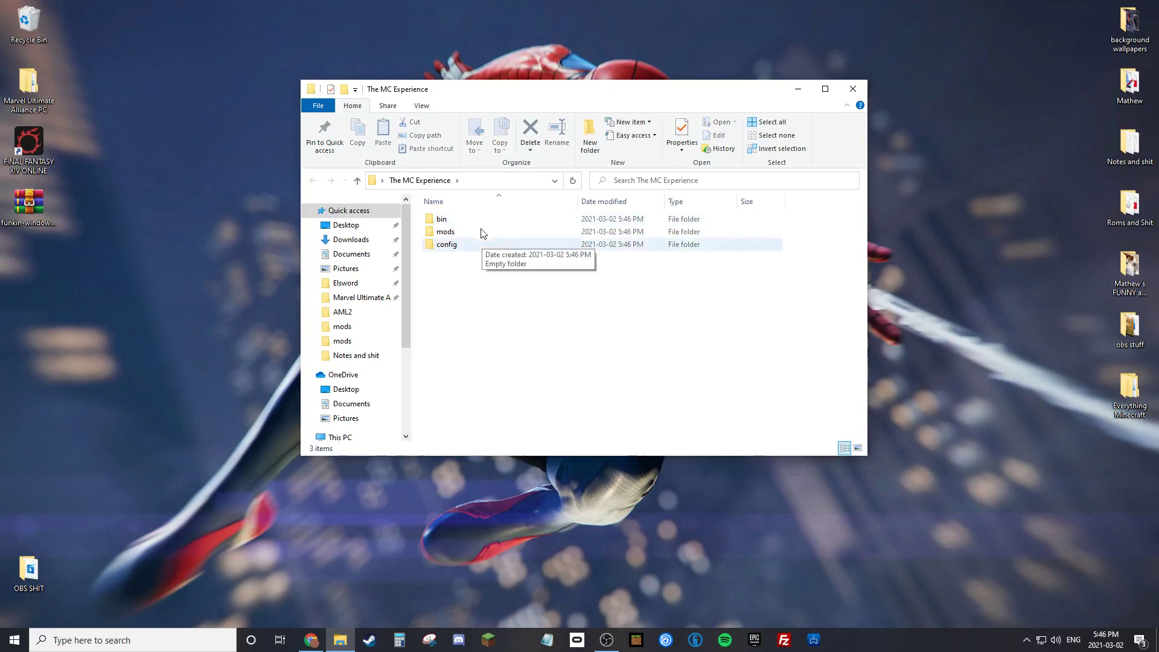
Look inside the new bin and mods subfolders, return to The MC Experience folder and minimize its window.
{"action": "double_click", "coordinate": [467, 221]}
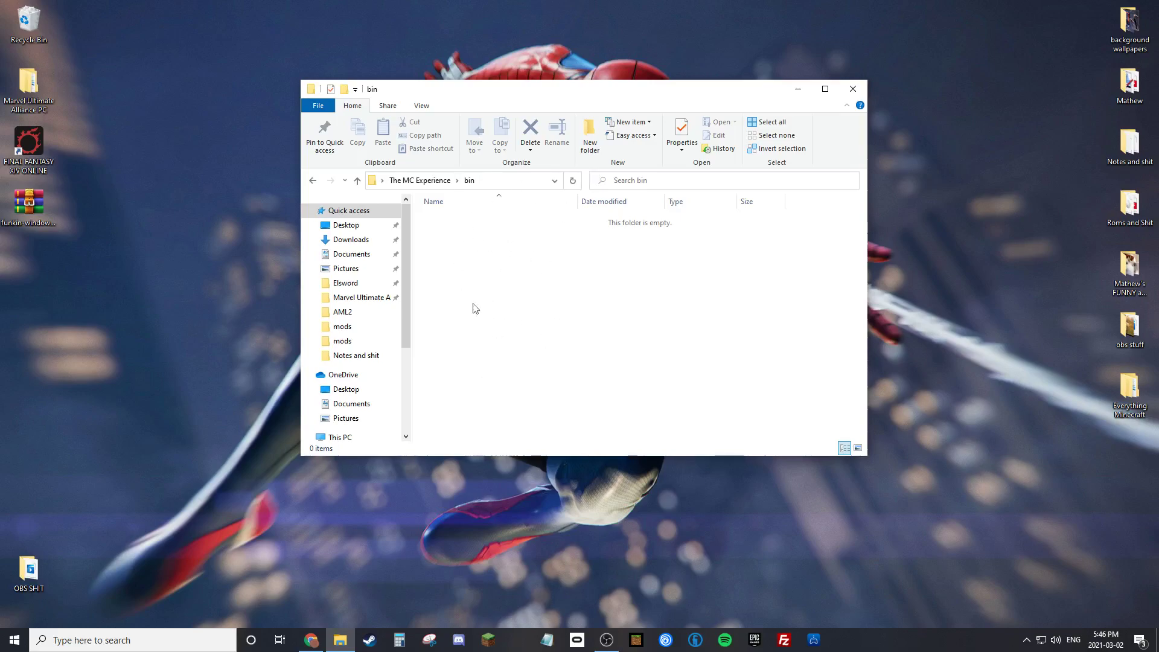
{"action": "left_click", "coordinate": [436, 186]}
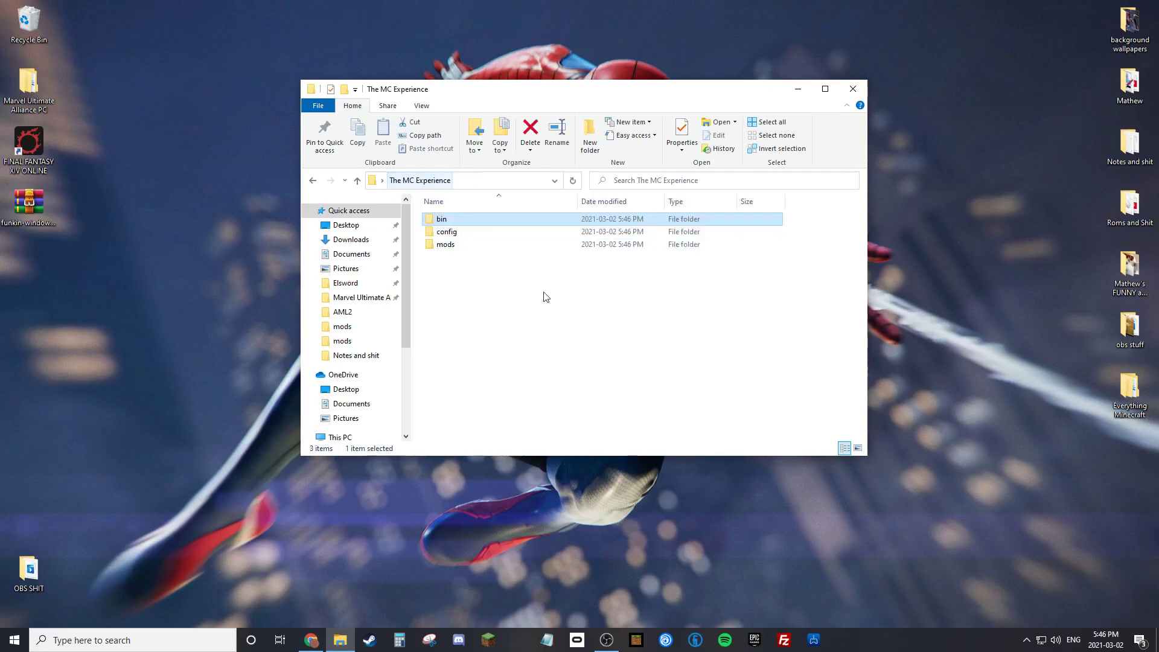
{"action": "double_click", "coordinate": [476, 244]}
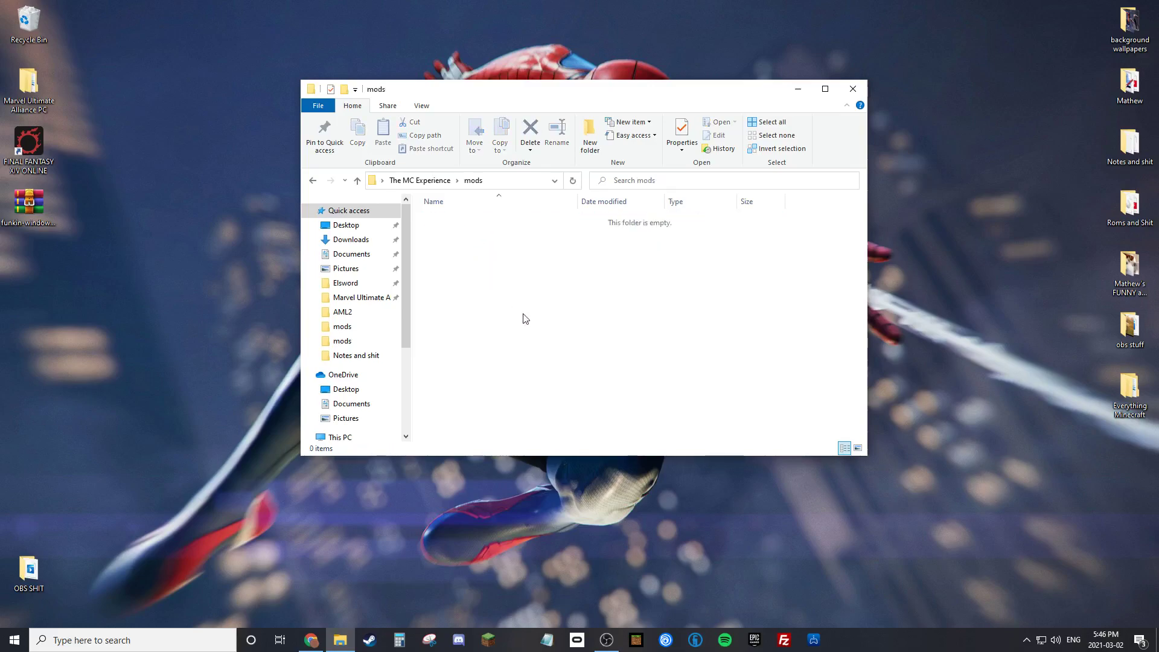
{"action": "left_click", "coordinate": [427, 185]}
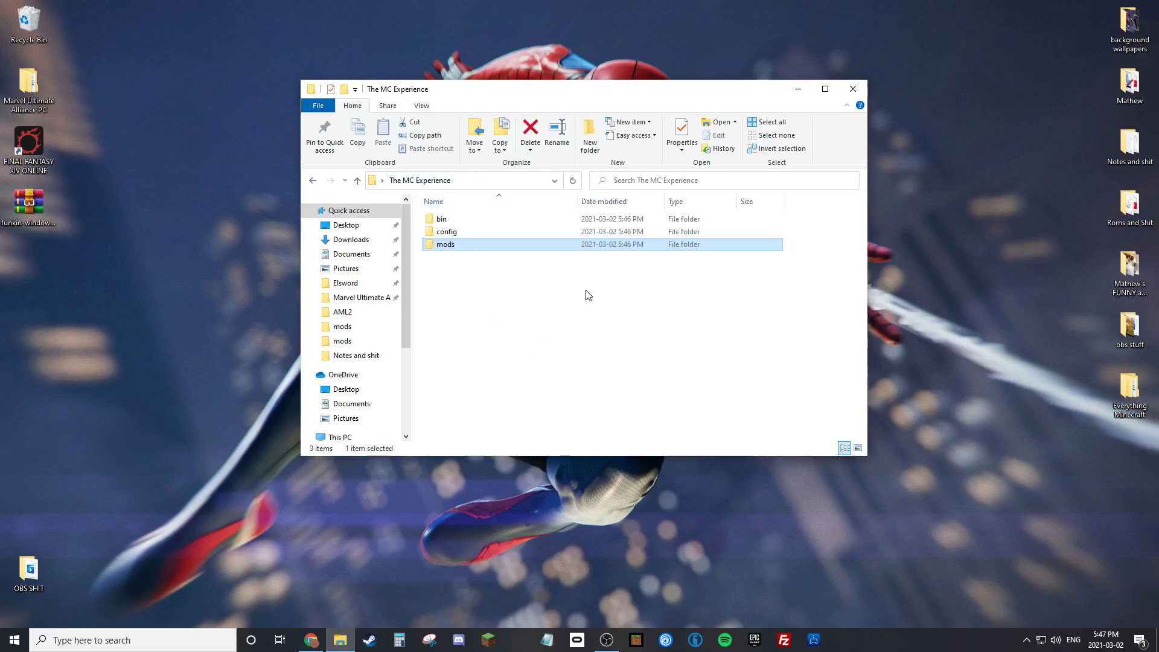
{"action": "left_click", "coordinate": [798, 89]}
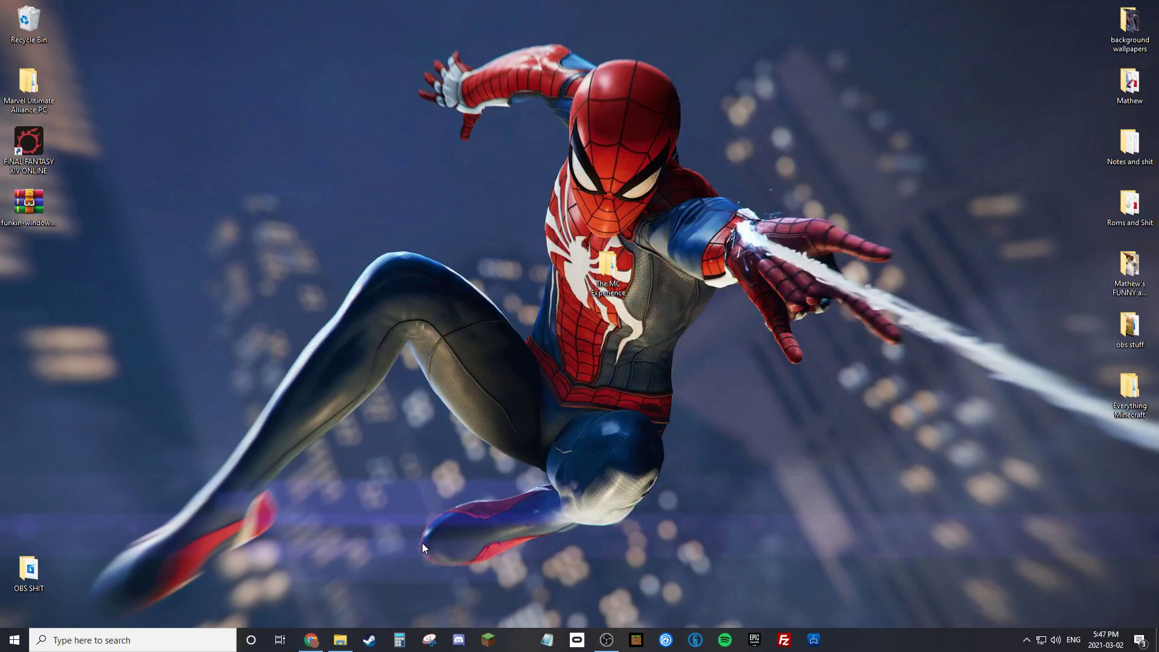
Switch to Chrome, search Google for curseforge and open the CurseForge website in a new tab.
{"action": "left_click", "coordinate": [311, 639]}
{"action": "left_click", "coordinate": [635, 307]}
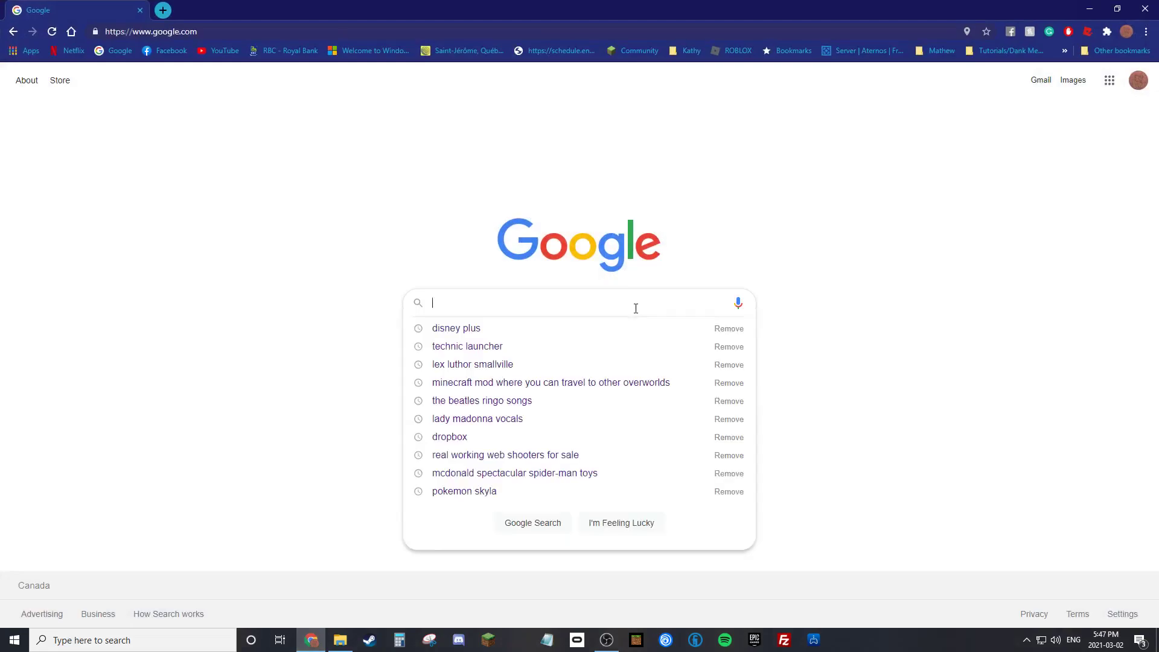
{"action": "left_click", "coordinate": [741, 236]}
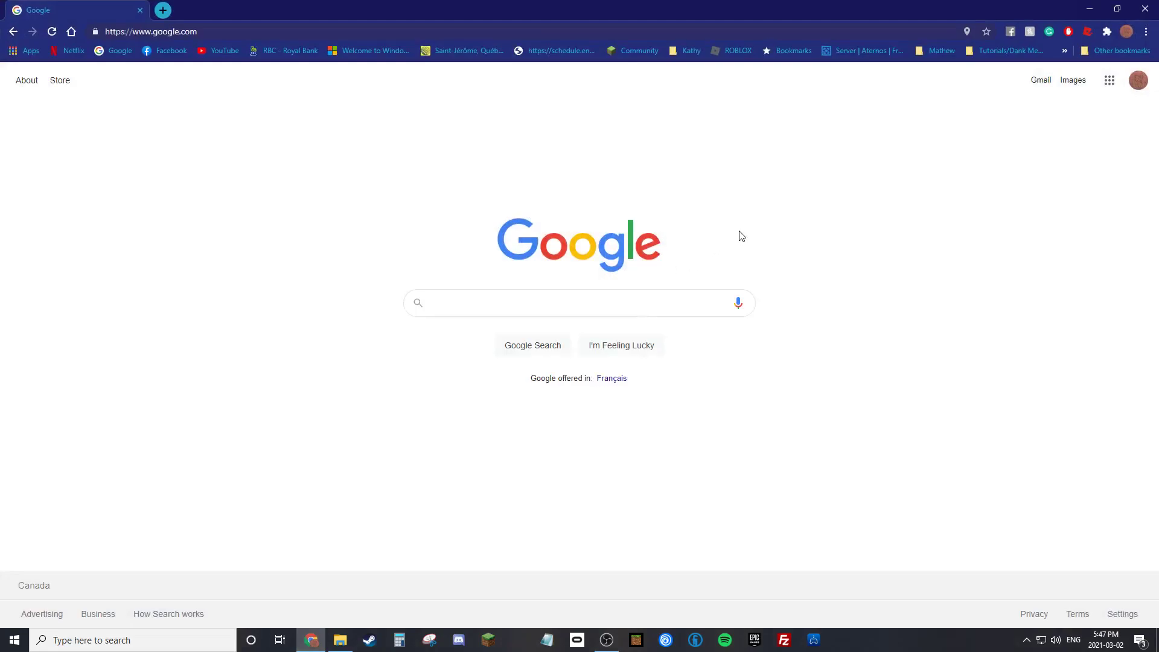
{"action": "left_click", "coordinate": [541, 310]}
{"action": "type", "text": "curseforge"}
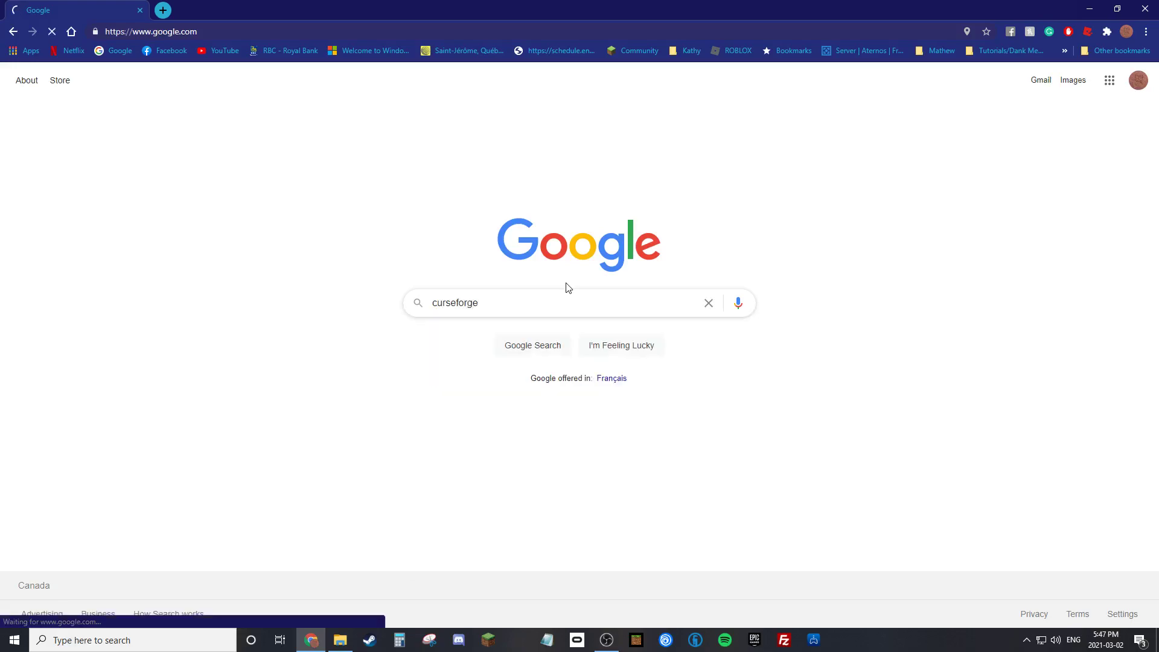
{"action": "key", "text": "Return"}
{"action": "middle_click", "coordinate": [151, 184]}
{"action": "left_click", "coordinate": [197, 10]}
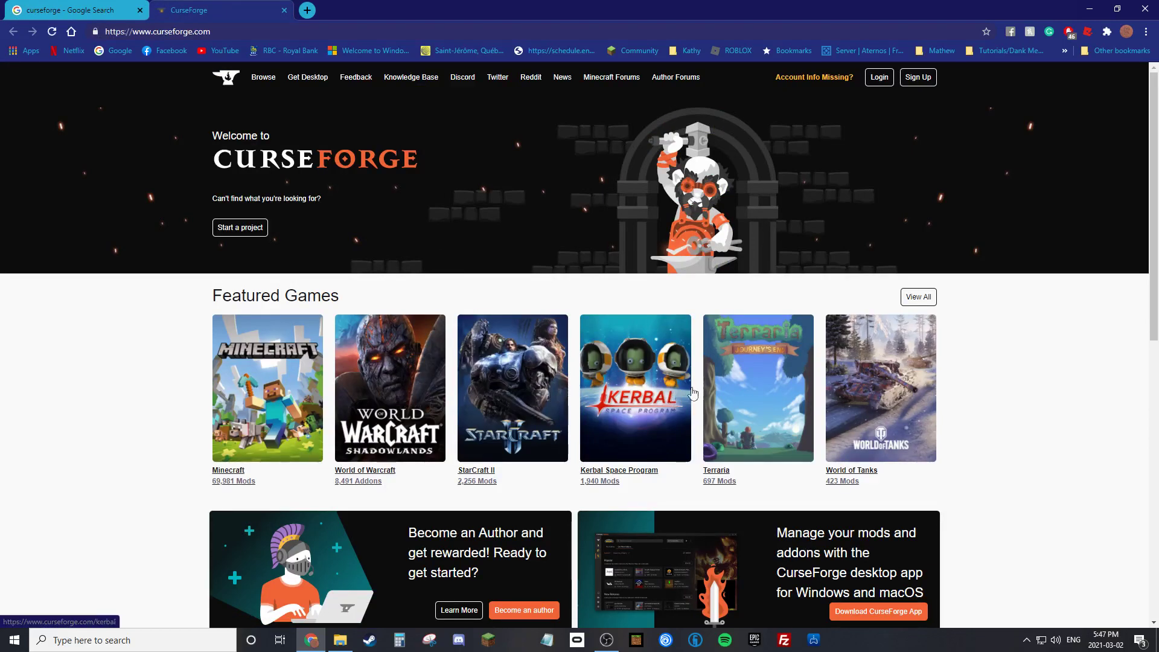
Open CurseForge's Minecraft section and display its list of all mods.
{"action": "left_click", "coordinate": [237, 392]}
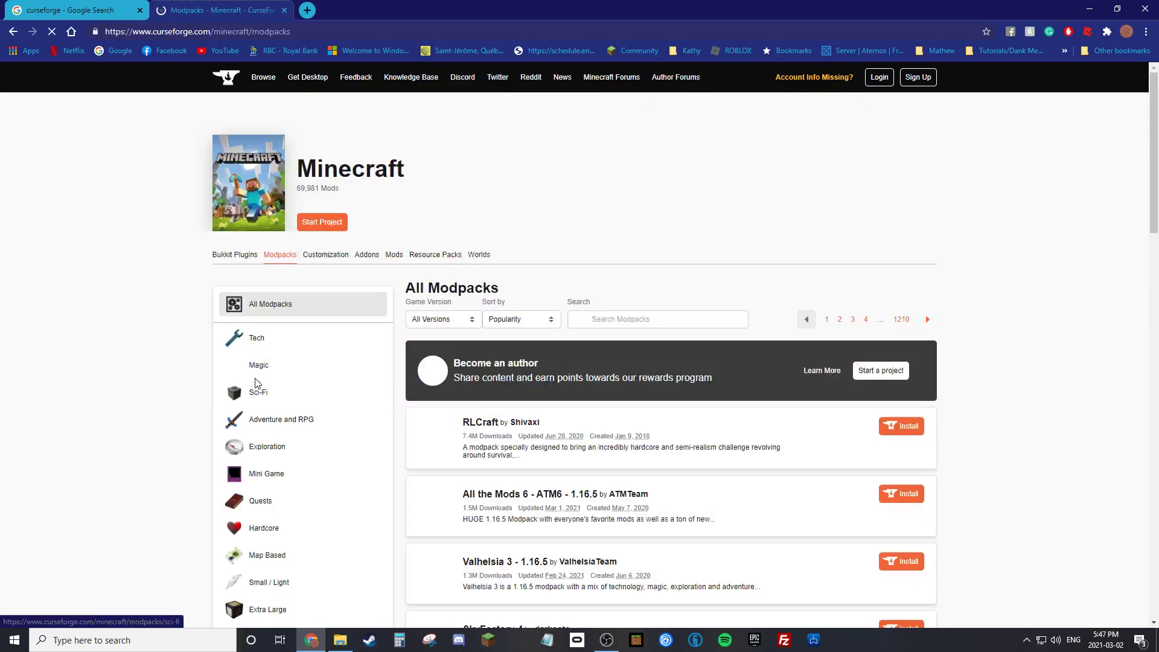
{"action": "scroll", "coordinate": [975, 401], "scroll_direction": "down", "scroll_amount": 4}
{"action": "scroll", "coordinate": [949, 416], "scroll_direction": "up", "scroll_amount": 3}
{"action": "scroll", "coordinate": [948, 416], "scroll_direction": "down", "scroll_amount": 1}
{"action": "scroll", "coordinate": [672, 301], "scroll_direction": "up", "scroll_amount": 1}
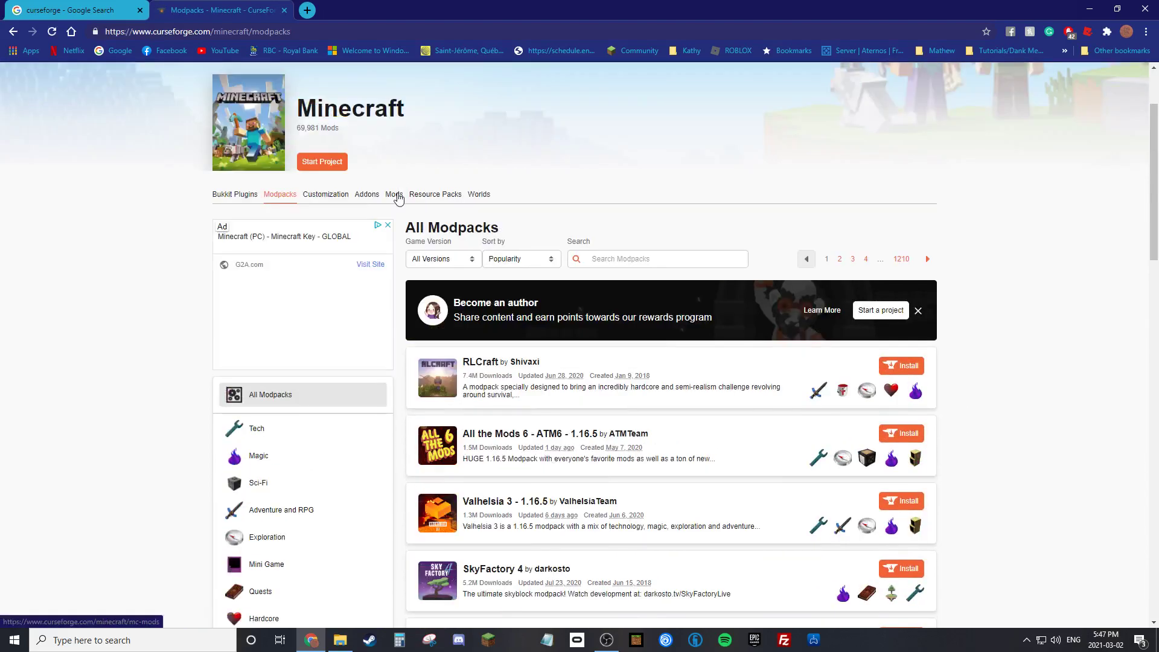
{"action": "left_click", "coordinate": [396, 195]}
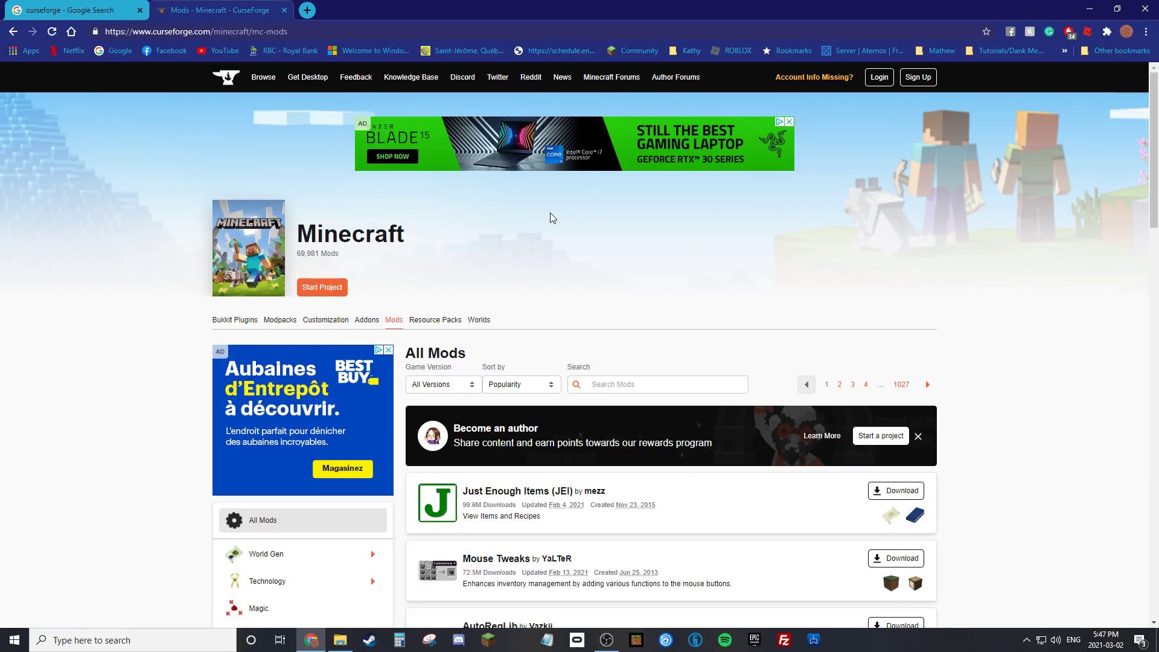
Open the Just Enough Items (JEI) mod's page from the mods list and examine its description and recent files.
{"action": "scroll", "coordinate": [558, 269], "scroll_direction": "down", "scroll_amount": 5}
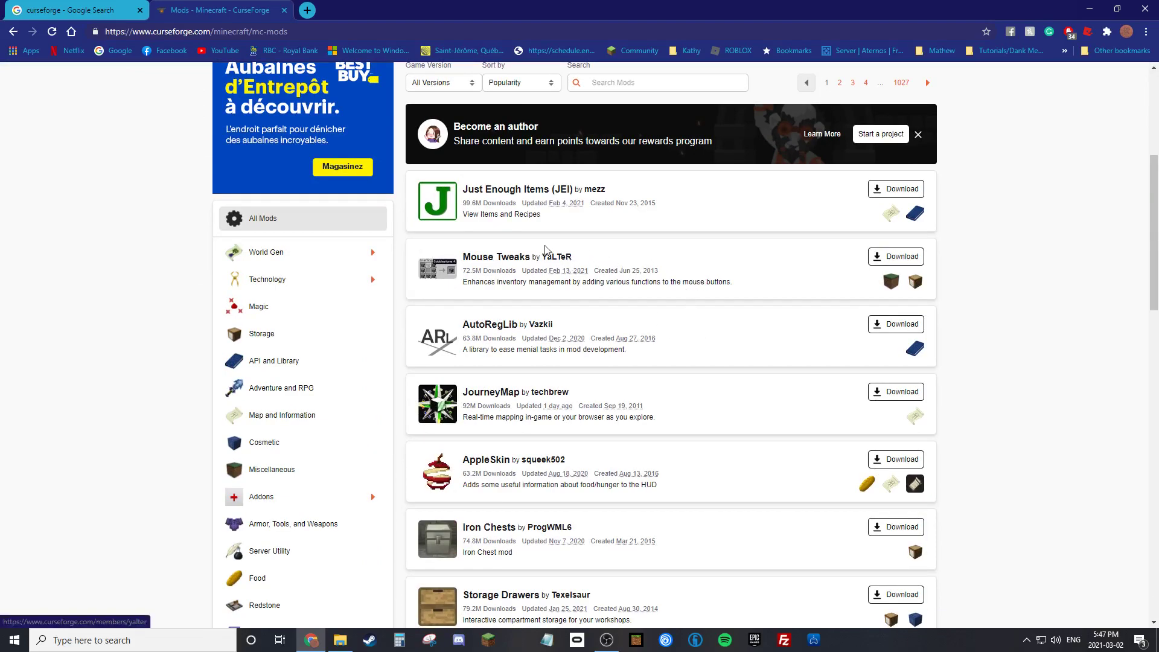
{"action": "scroll", "coordinate": [555, 371], "scroll_direction": "up", "scroll_amount": 1}
{"action": "scroll", "coordinate": [554, 368], "scroll_direction": "up", "scroll_amount": 2}
{"action": "left_click", "coordinate": [489, 306]}
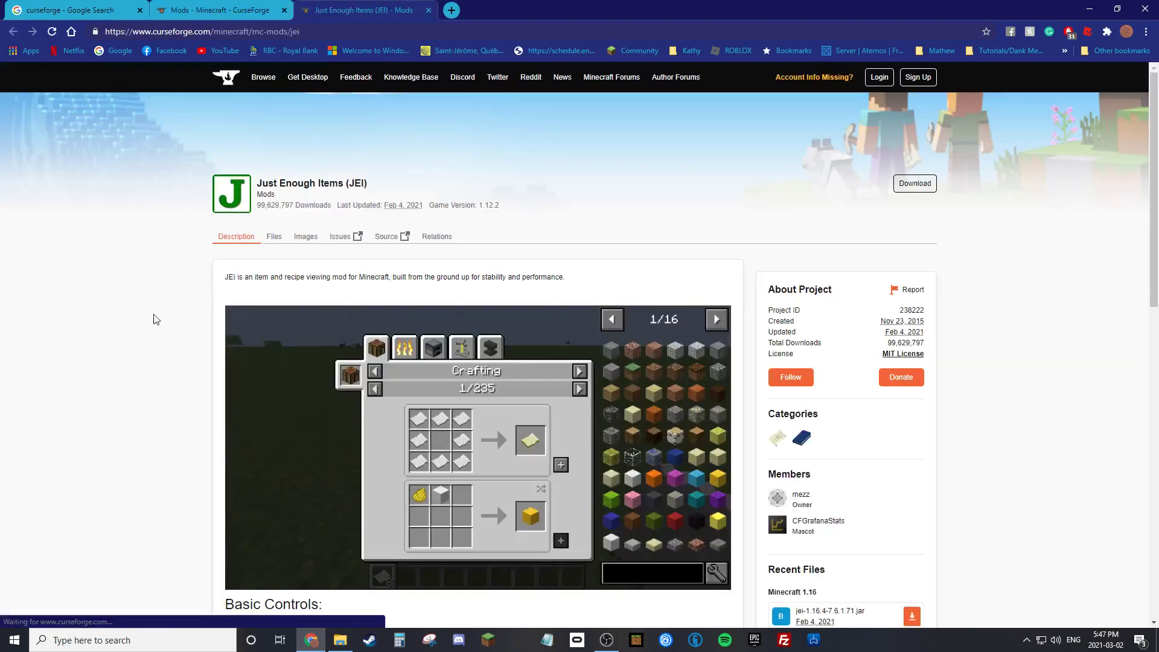
{"action": "scroll", "coordinate": [160, 338], "scroll_direction": "down", "scroll_amount": 3}
{"action": "scroll", "coordinate": [163, 347], "scroll_direction": "down", "scroll_amount": 4}
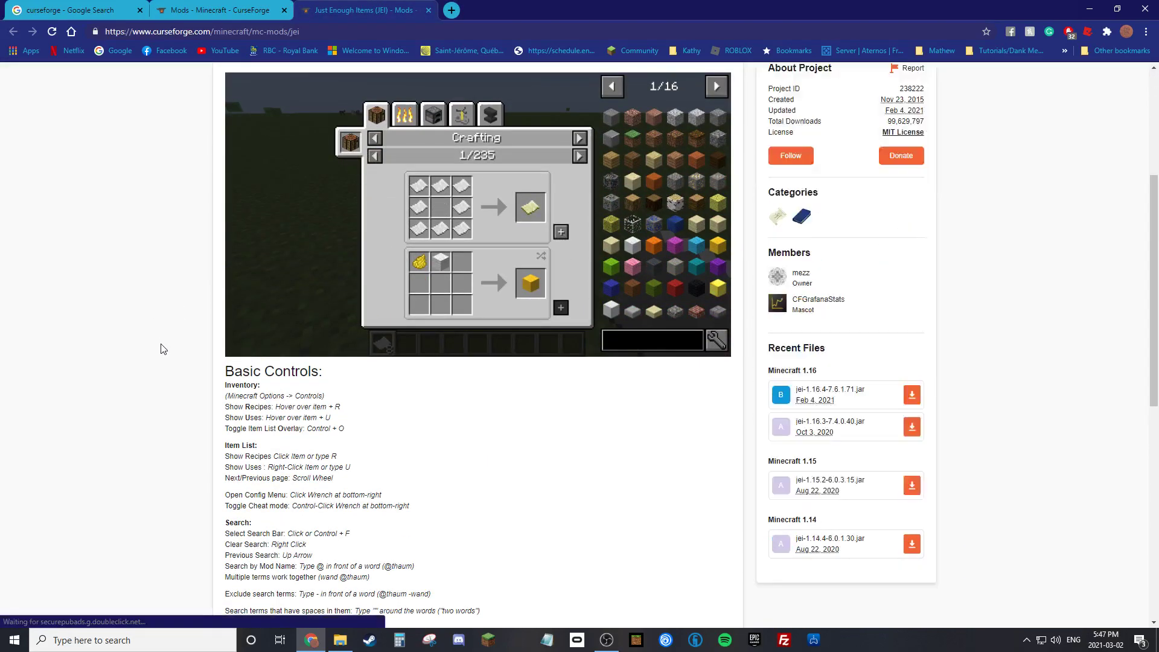
Read through JEI's description, open the mod's Files page and examine its main file and recent files.
{"action": "scroll", "coordinate": [189, 360], "scroll_direction": "up", "scroll_amount": 2}
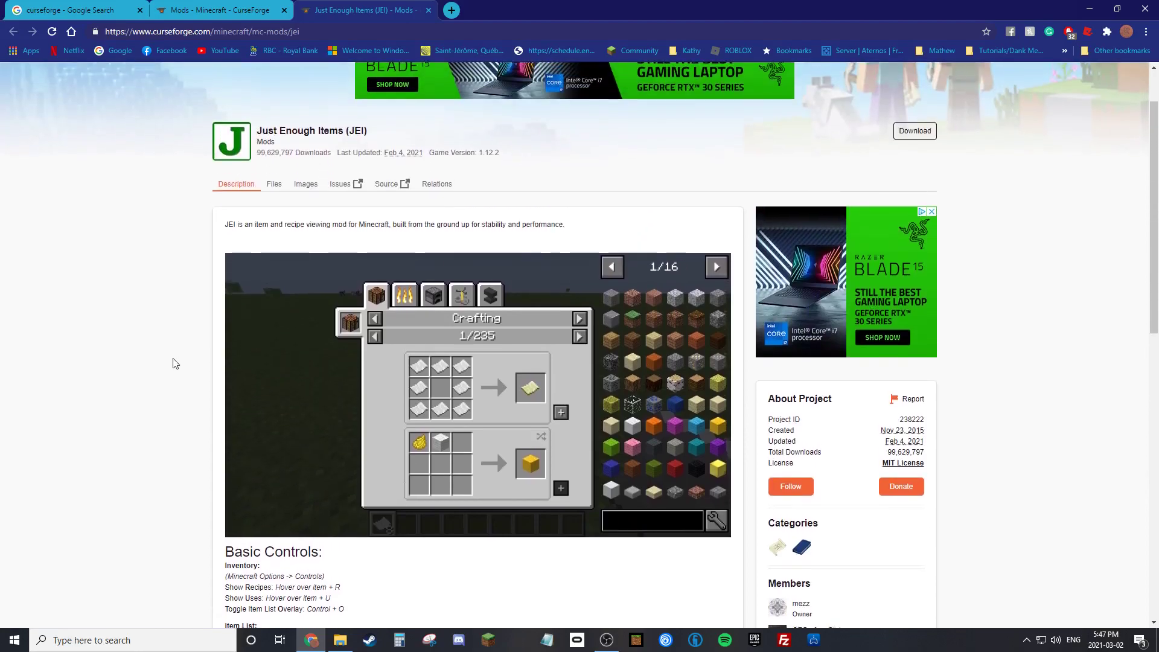
{"action": "scroll", "coordinate": [181, 362], "scroll_direction": "down", "scroll_amount": 5}
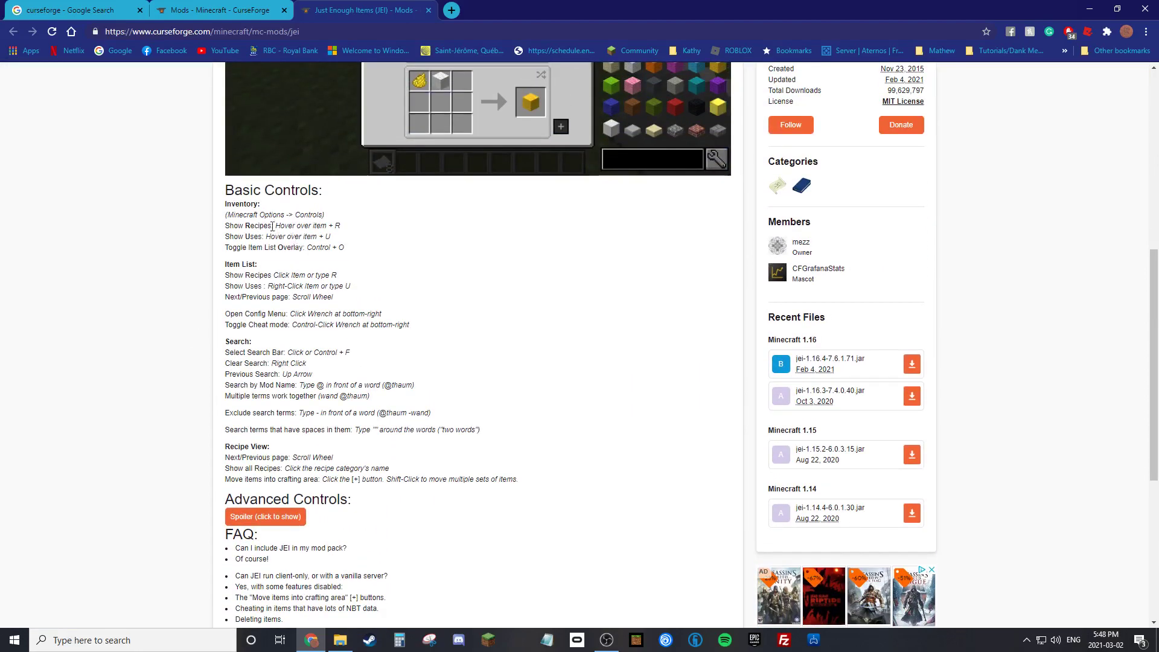
{"action": "scroll", "coordinate": [328, 413], "scroll_direction": "up", "scroll_amount": 7}
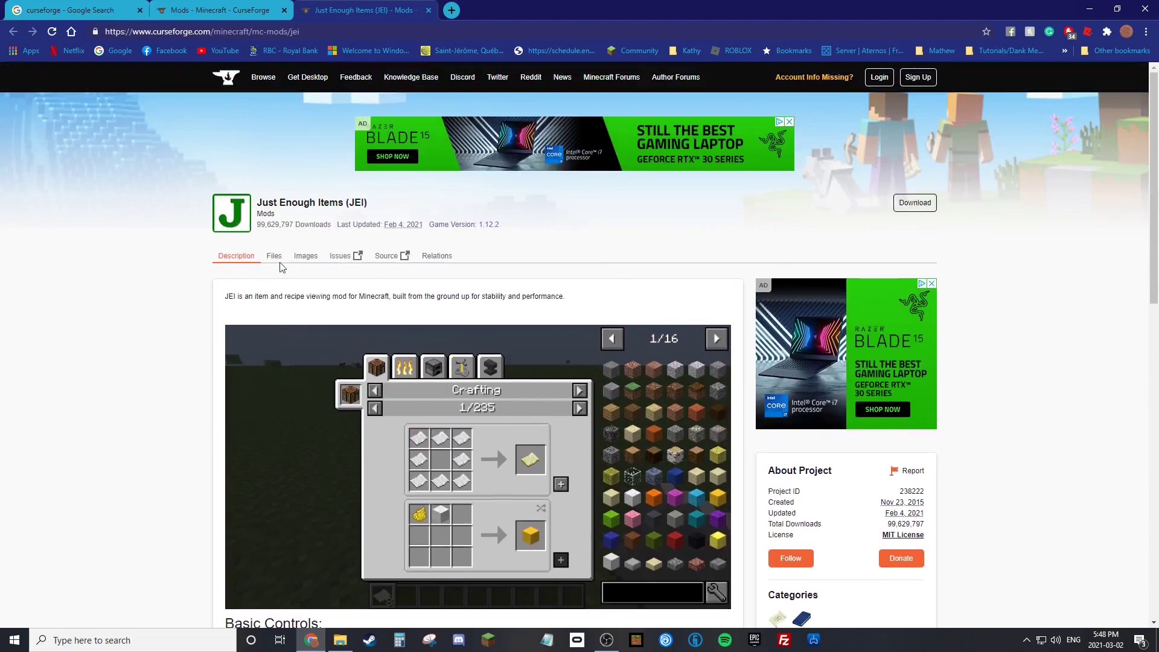
{"action": "left_click", "coordinate": [275, 257]}
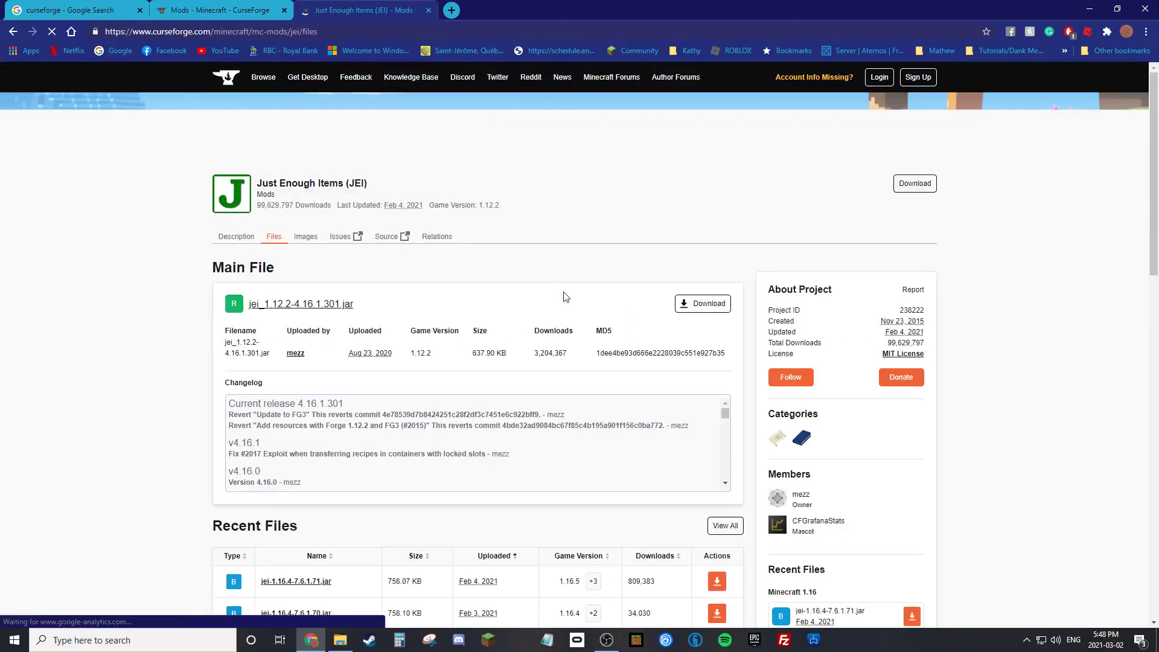
{"action": "scroll", "coordinate": [52, 378], "scroll_direction": "down", "scroll_amount": 4}
{"action": "scroll", "coordinate": [57, 375], "scroll_direction": "down", "scroll_amount": 3}
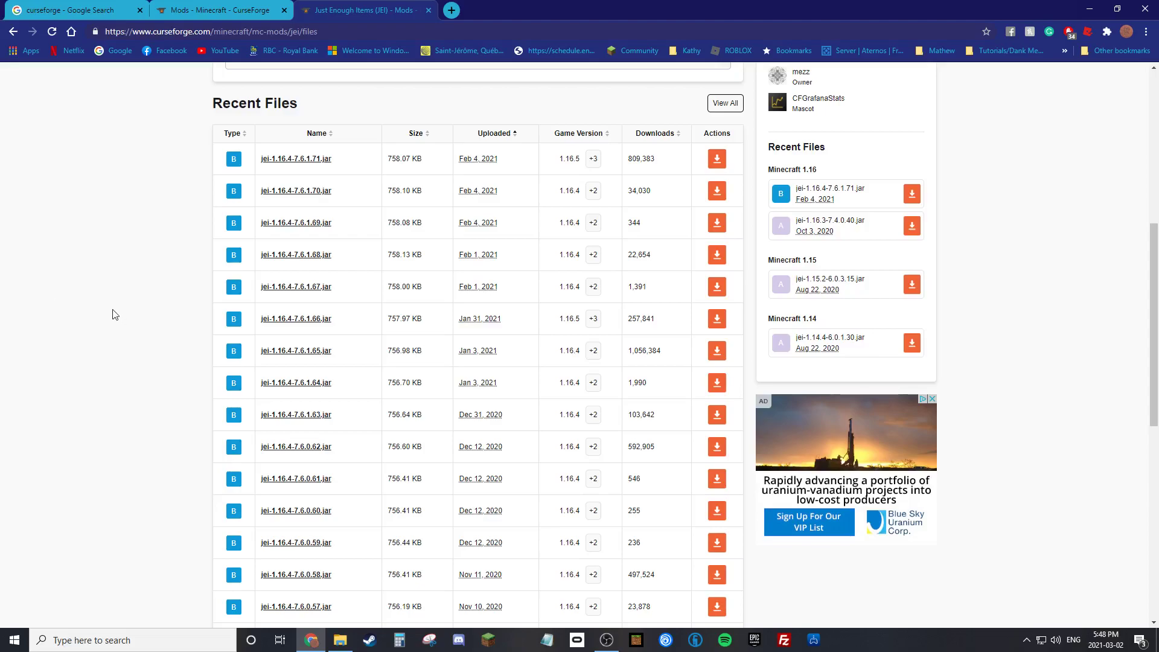
{"action": "scroll", "coordinate": [114, 326], "scroll_direction": "up", "scroll_amount": 8}
{"action": "scroll", "coordinate": [114, 283], "scroll_direction": "down", "scroll_amount": 4}
{"action": "scroll", "coordinate": [121, 378], "scroll_direction": "up", "scroll_amount": 3}
{"action": "scroll", "coordinate": [127, 380], "scroll_direction": "down", "scroll_amount": 2}
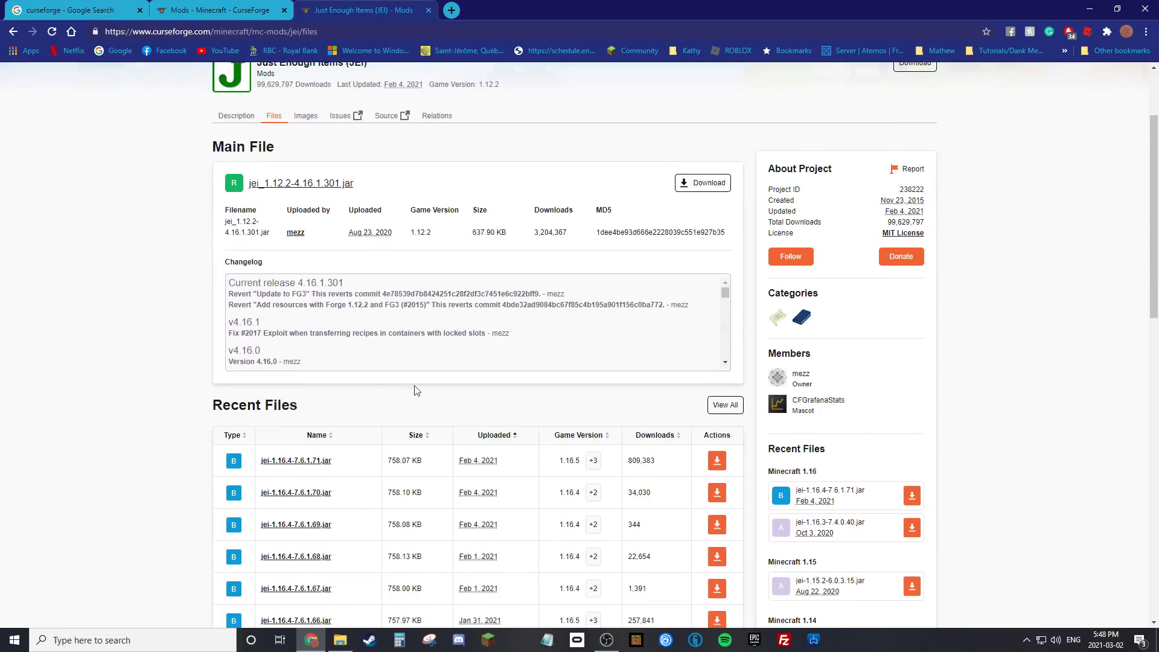
Show all JEI files, highlight the newest file's game version and return to the mod's description page.
{"action": "left_click", "coordinate": [712, 410]}
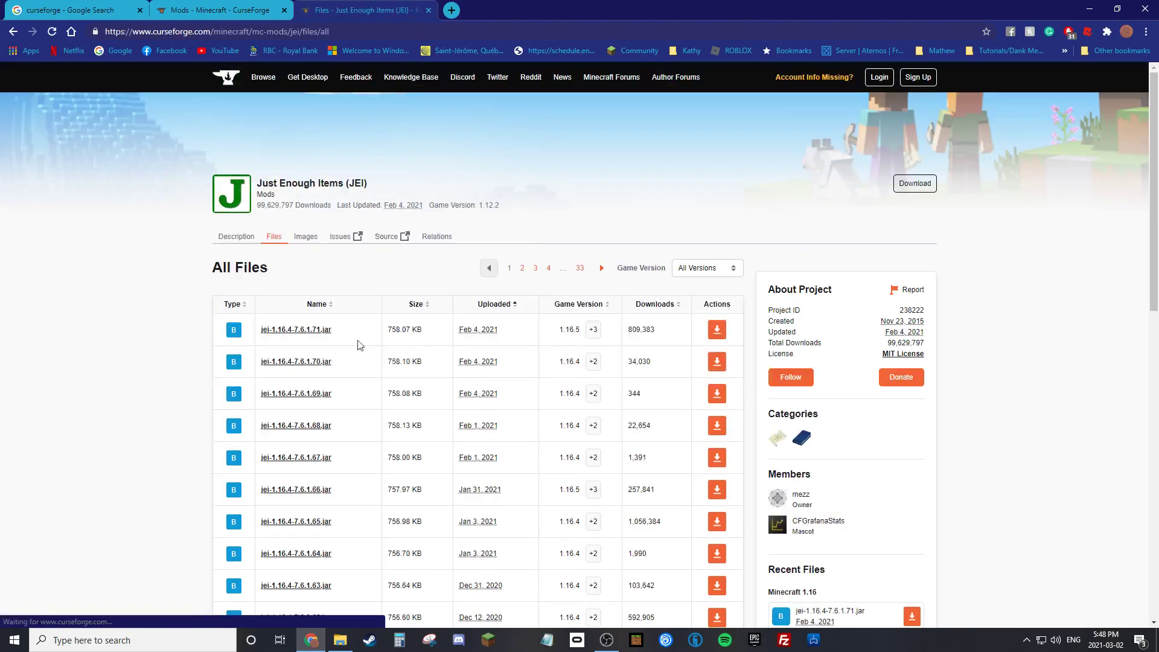
{"action": "left_click_drag", "start_coordinate": [559, 338], "coordinate": [580, 338]}
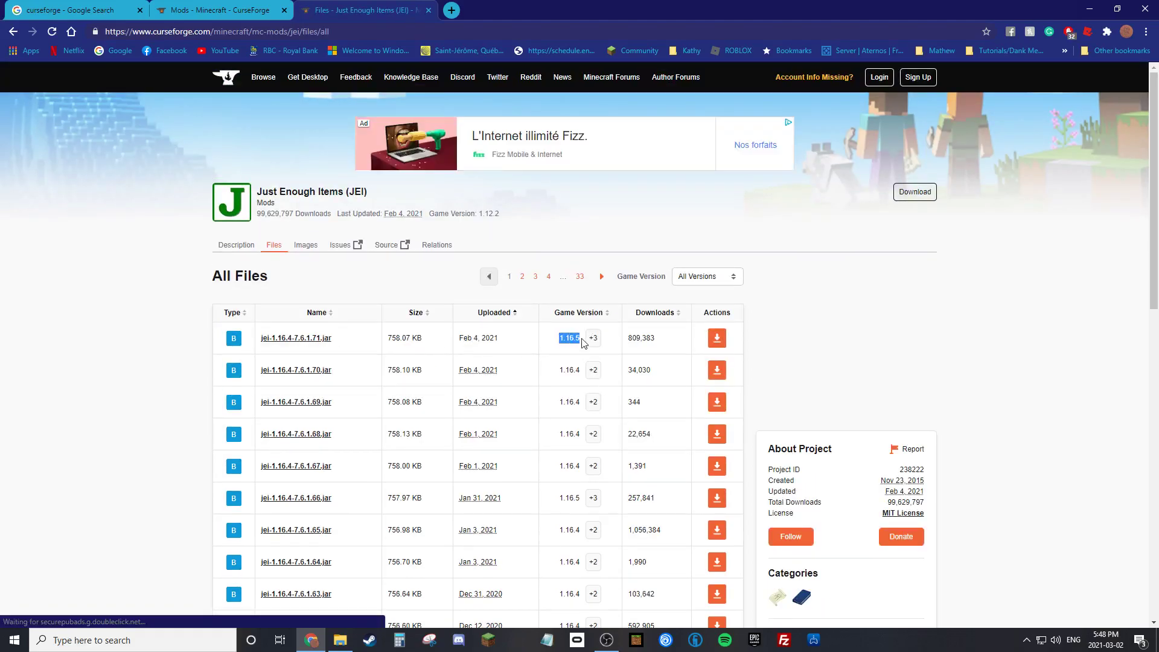
{"action": "left_click", "coordinate": [246, 245]}
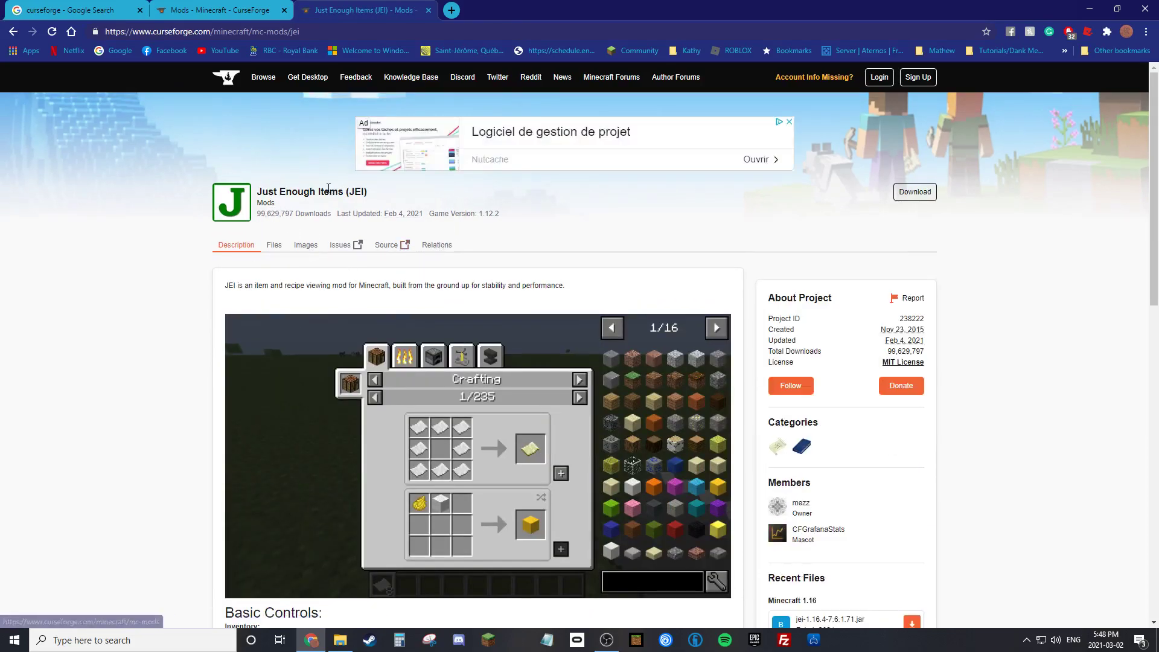
Reopen JEI's Files page and look over the recent files and their game versions.
{"action": "left_click", "coordinate": [273, 246]}
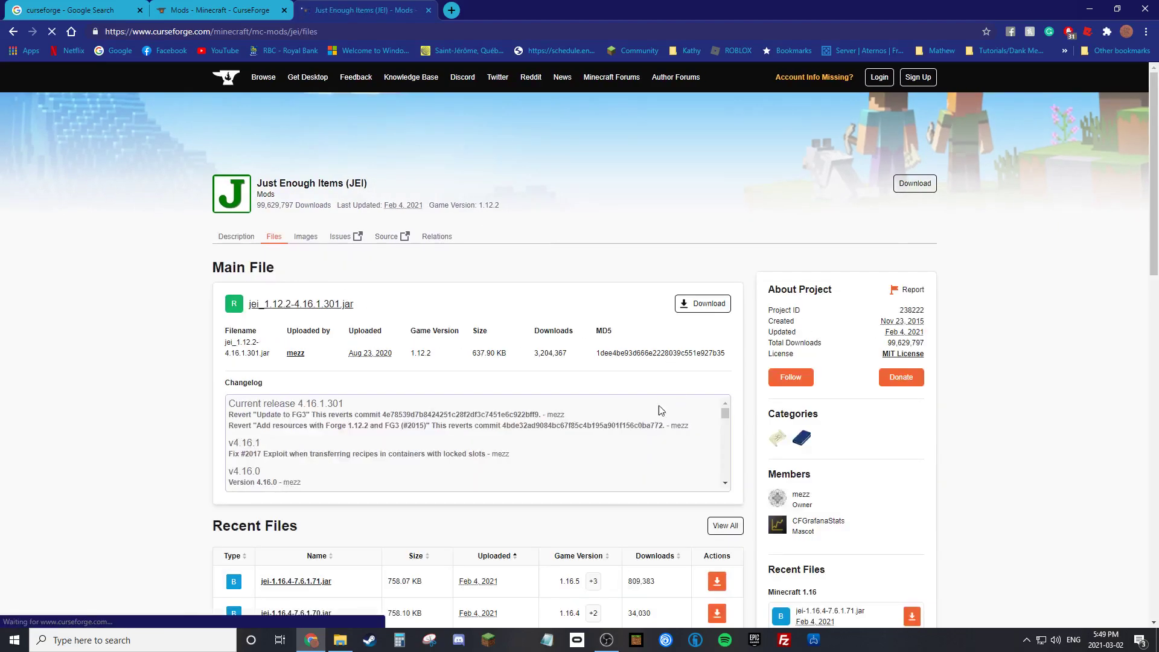
{"action": "scroll", "coordinate": [181, 356], "scroll_direction": "down", "scroll_amount": 3}
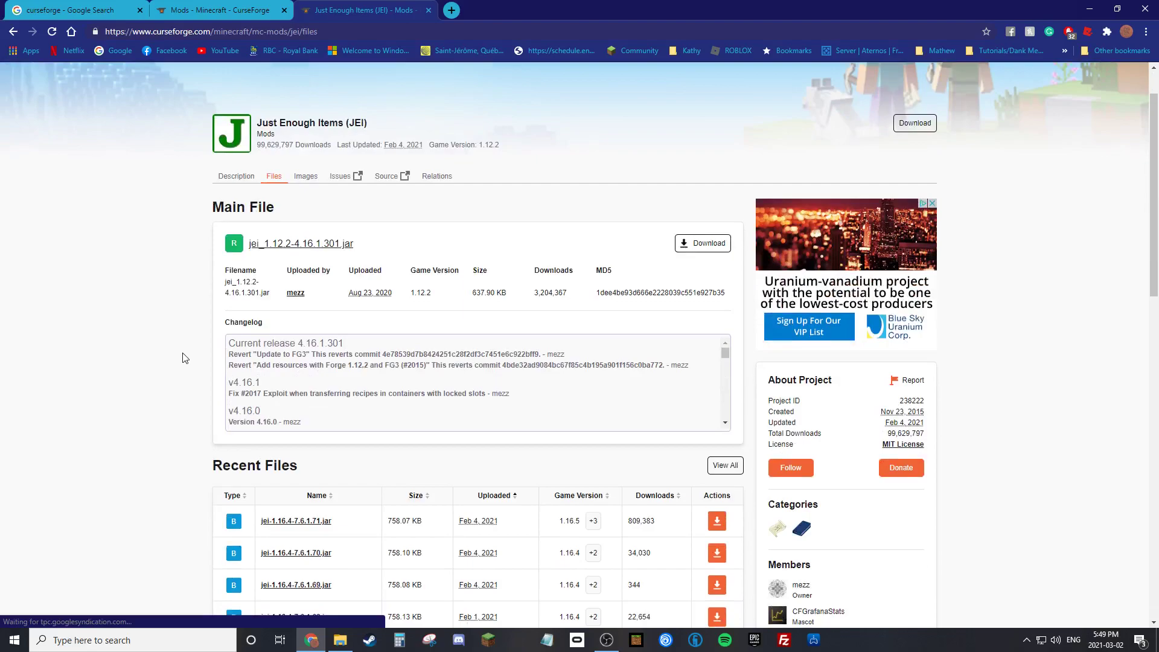
{"action": "scroll", "coordinate": [181, 356], "scroll_direction": "down", "scroll_amount": 1}
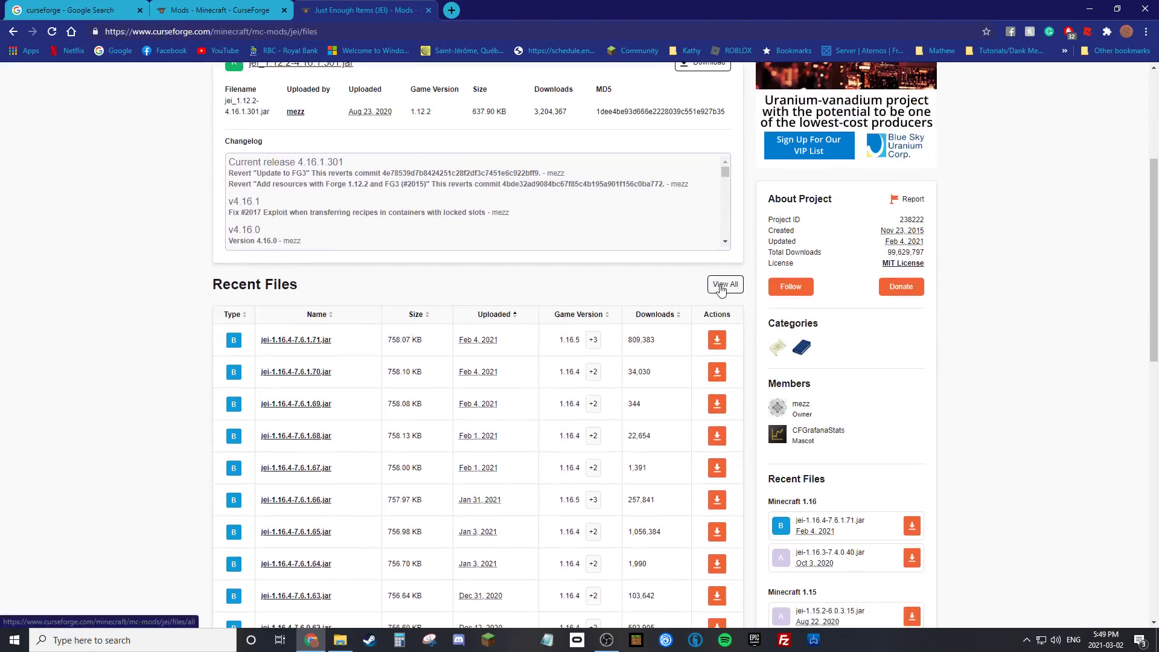
{"action": "scroll", "coordinate": [721, 290], "scroll_direction": "down", "scroll_amount": 3}
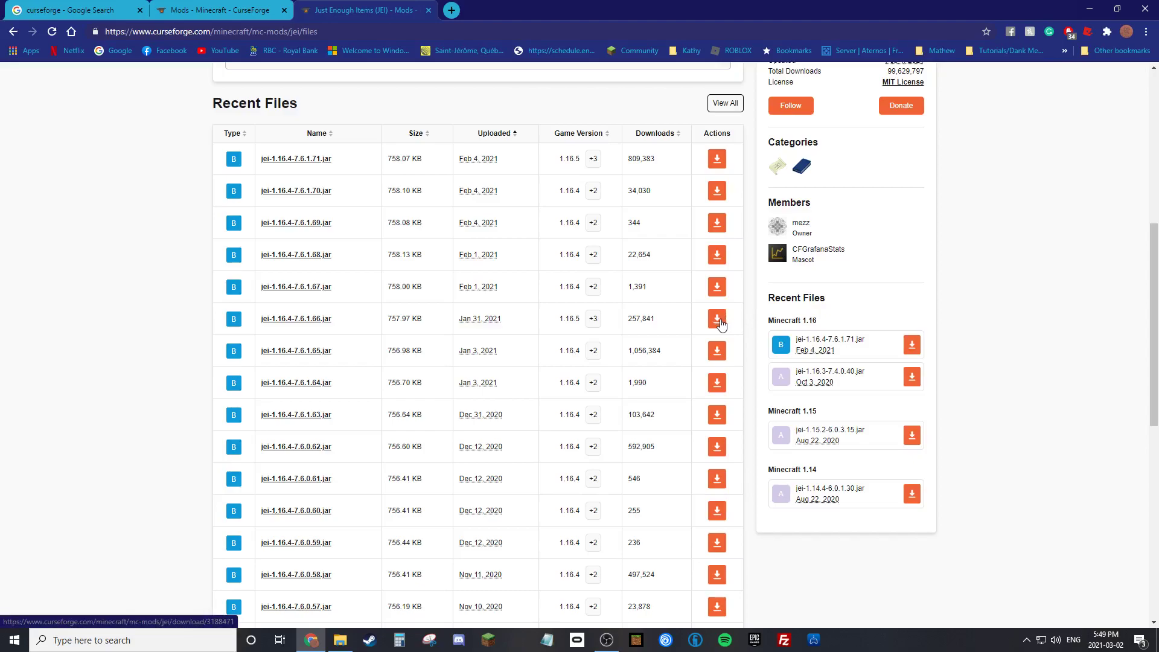
{"action": "scroll", "coordinate": [694, 326], "scroll_direction": "up", "scroll_amount": 1}
{"action": "scroll", "coordinate": [574, 423], "scroll_direction": "down", "scroll_amount": 1}
{"action": "scroll", "coordinate": [713, 315], "scroll_direction": "up", "scroll_amount": 3}
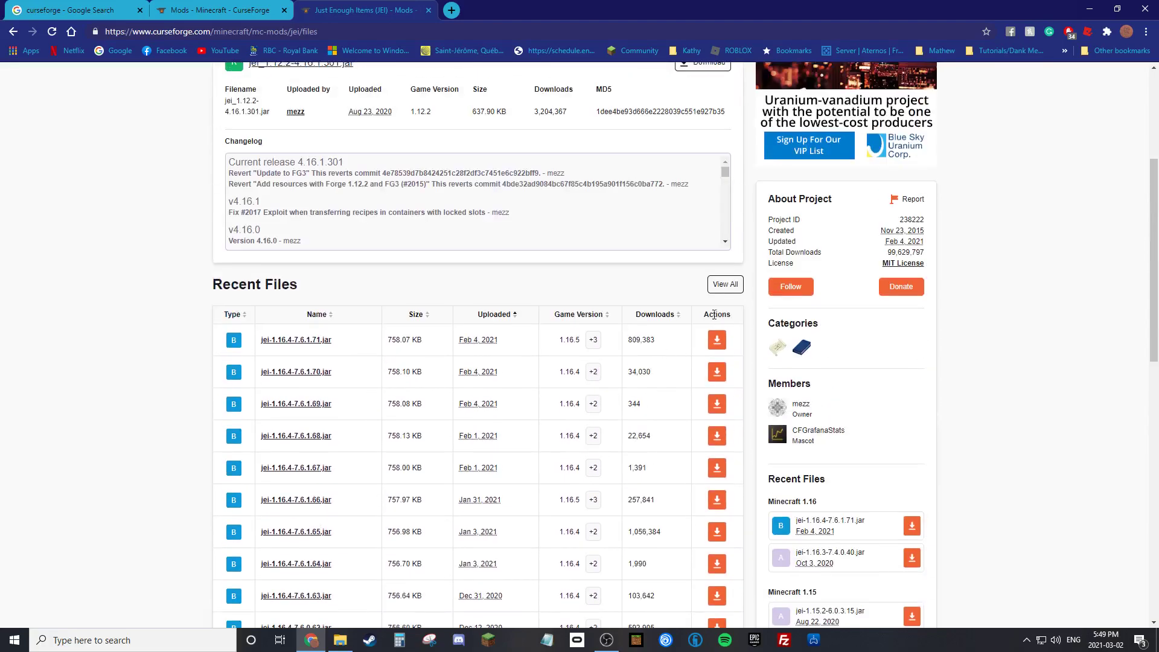
Display the complete list of JEI files and filter it to game version 1.12.2.
{"action": "left_click", "coordinate": [719, 286]}
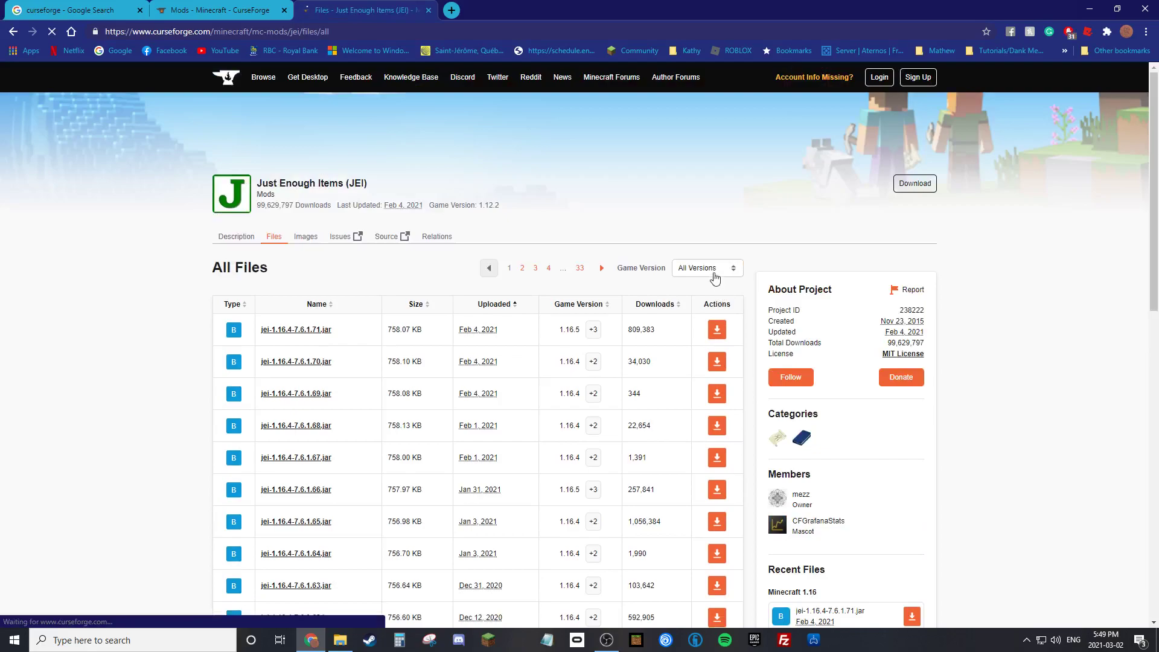
{"action": "left_click", "coordinate": [715, 277]}
{"action": "scroll", "coordinate": [706, 380], "scroll_direction": "down", "scroll_amount": 3}
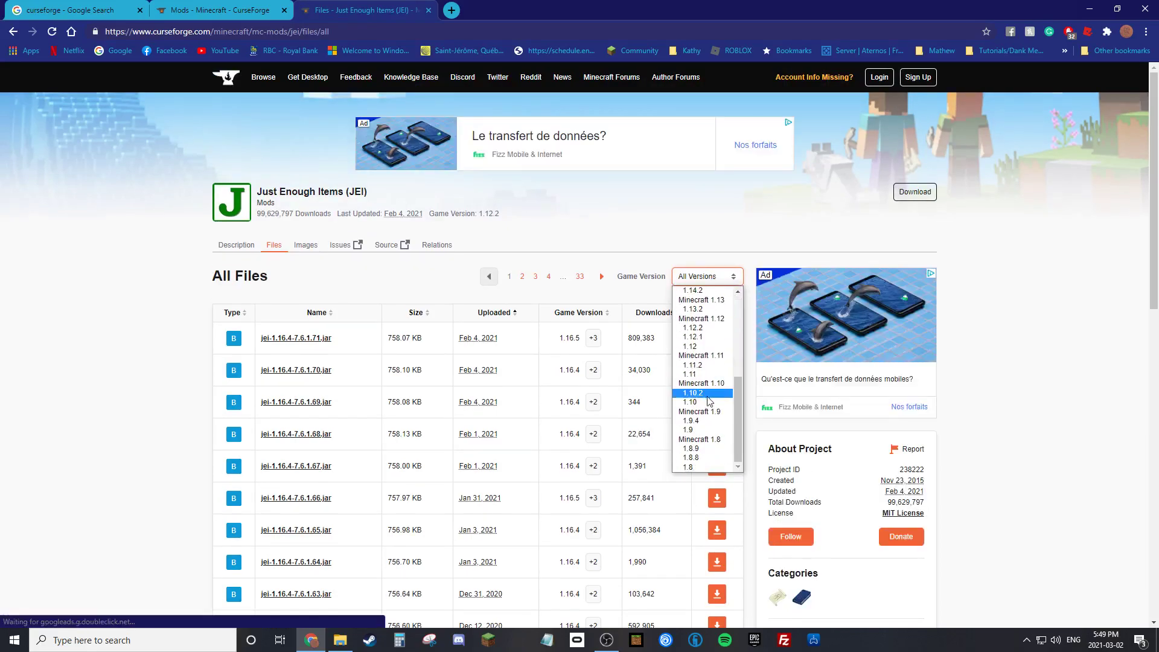
{"action": "left_click", "coordinate": [701, 328]}
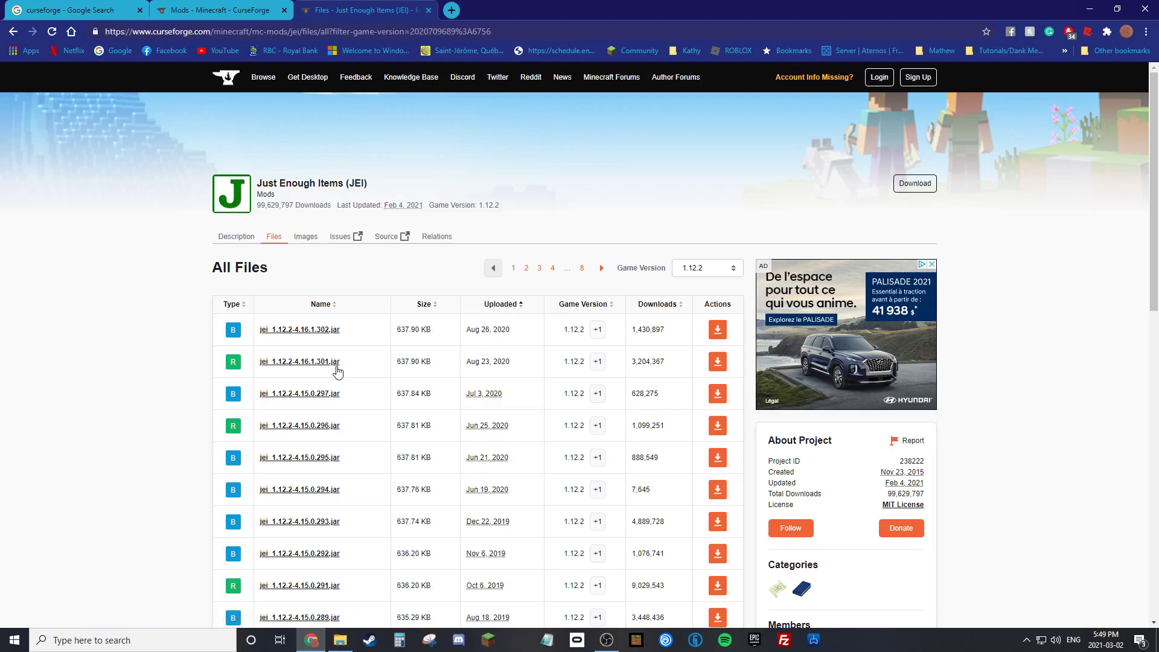
Open the details of the release file jei_1.12.2-4.16.1.301.jar in a new tab and download it.
{"action": "scroll", "coordinate": [329, 391], "scroll_direction": "down", "scroll_amount": 1}
{"action": "scroll", "coordinate": [349, 401], "scroll_direction": "down", "scroll_amount": 4}
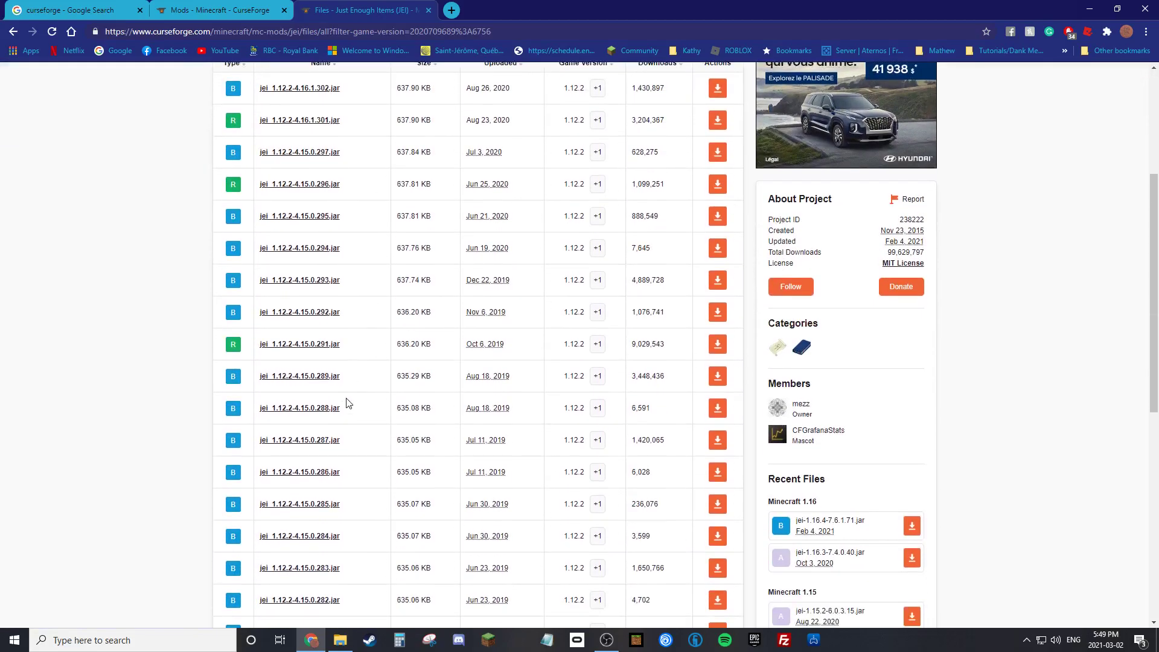
{"action": "scroll", "coordinate": [349, 400], "scroll_direction": "up", "scroll_amount": 4}
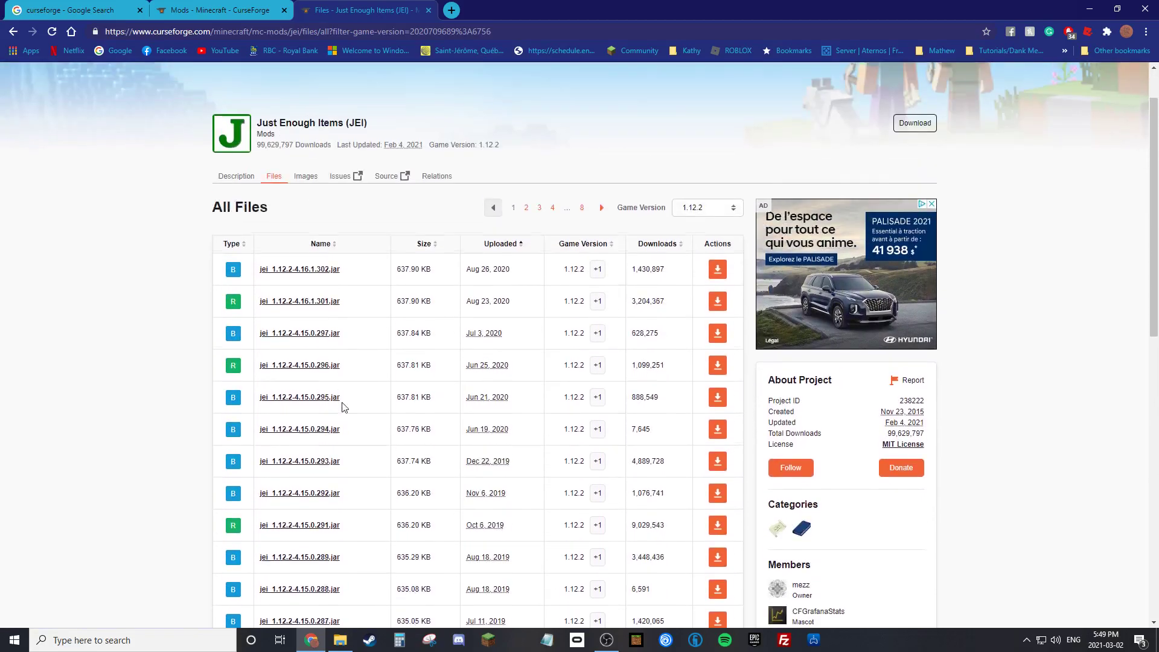
{"action": "left_click", "coordinate": [320, 305]}
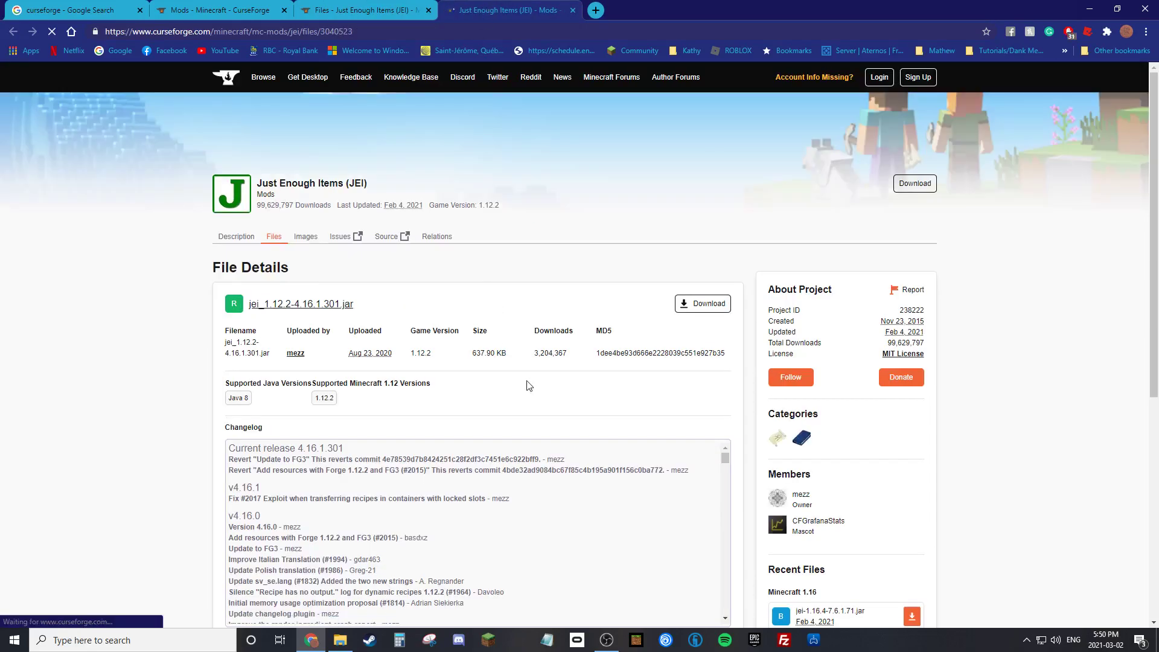
{"action": "scroll", "coordinate": [525, 462], "scroll_direction": "down", "scroll_amount": 3}
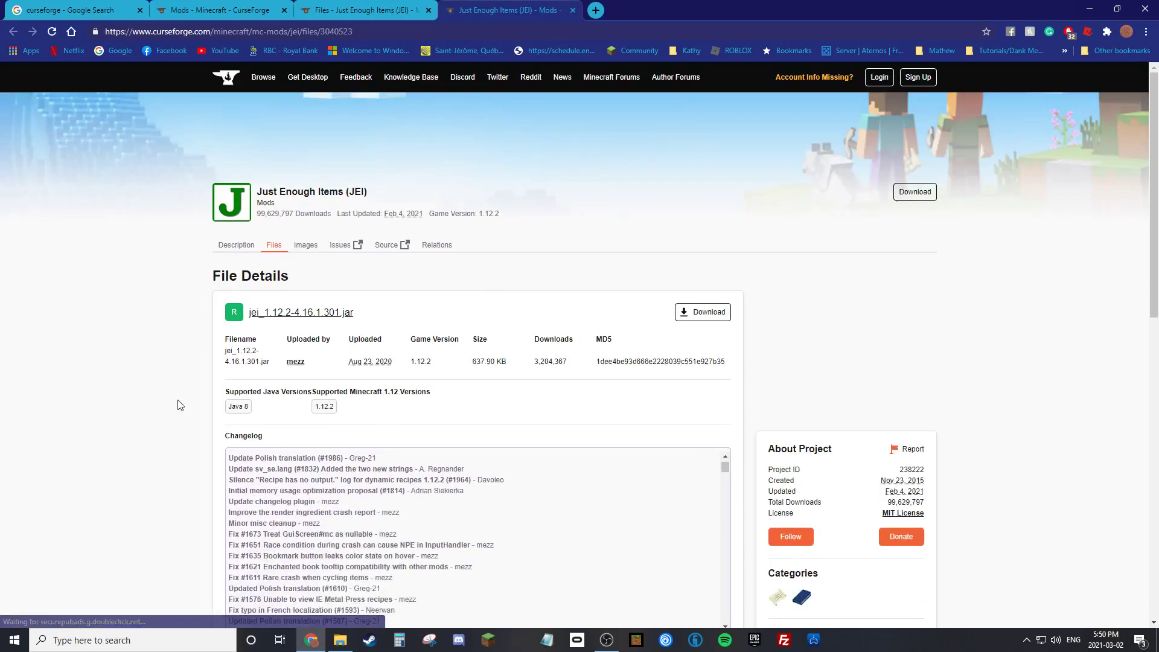
{"action": "scroll", "coordinate": [175, 403], "scroll_direction": "down", "scroll_amount": 2}
{"action": "left_click", "coordinate": [685, 205]}
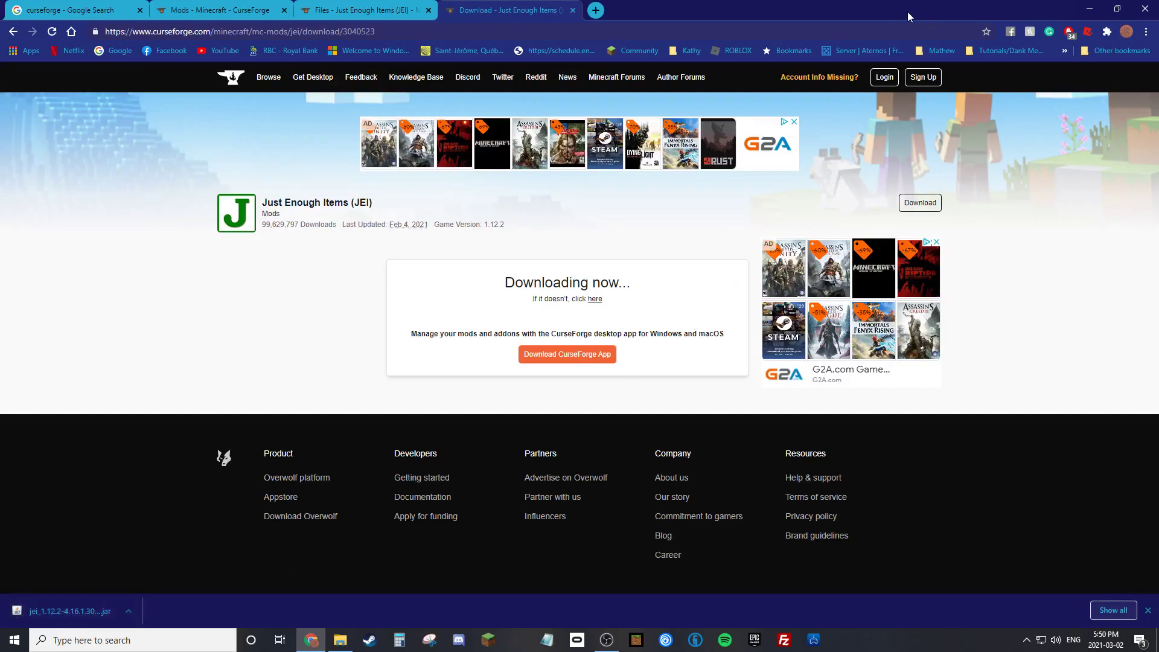
Switch to File Explorer, put the downloaded JEI jar into The MC Experience's mods folder and return to the parent folder.
{"action": "left_click", "coordinate": [340, 640]}
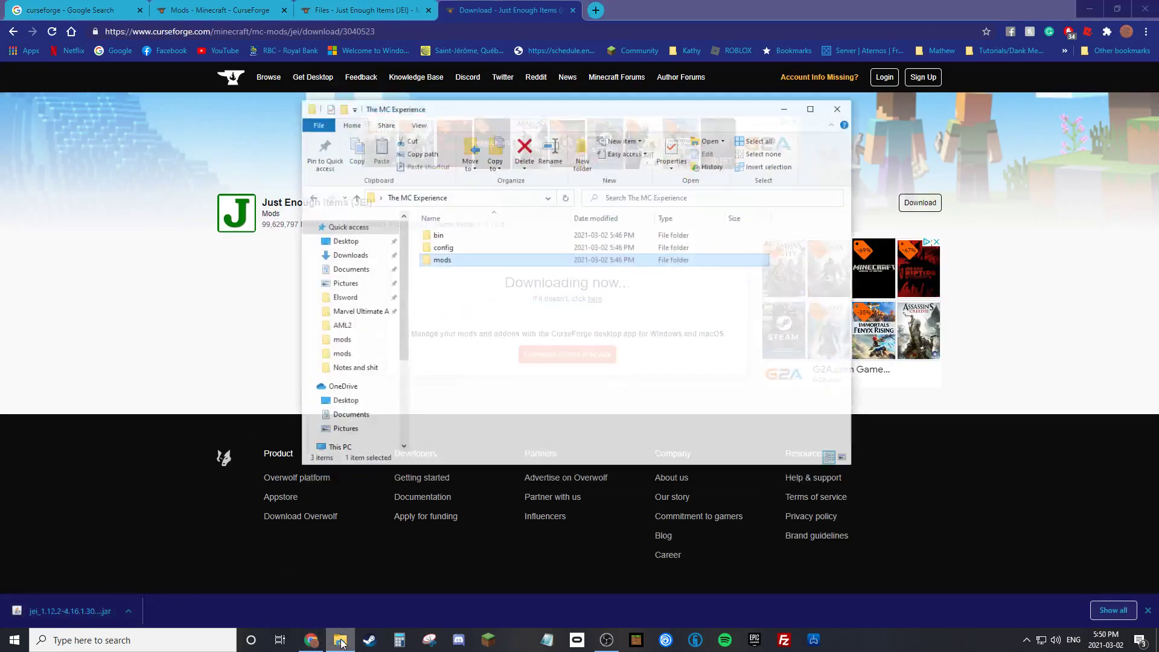
{"action": "left_click_drag", "start_coordinate": [549, 95], "coordinate": [759, 155]}
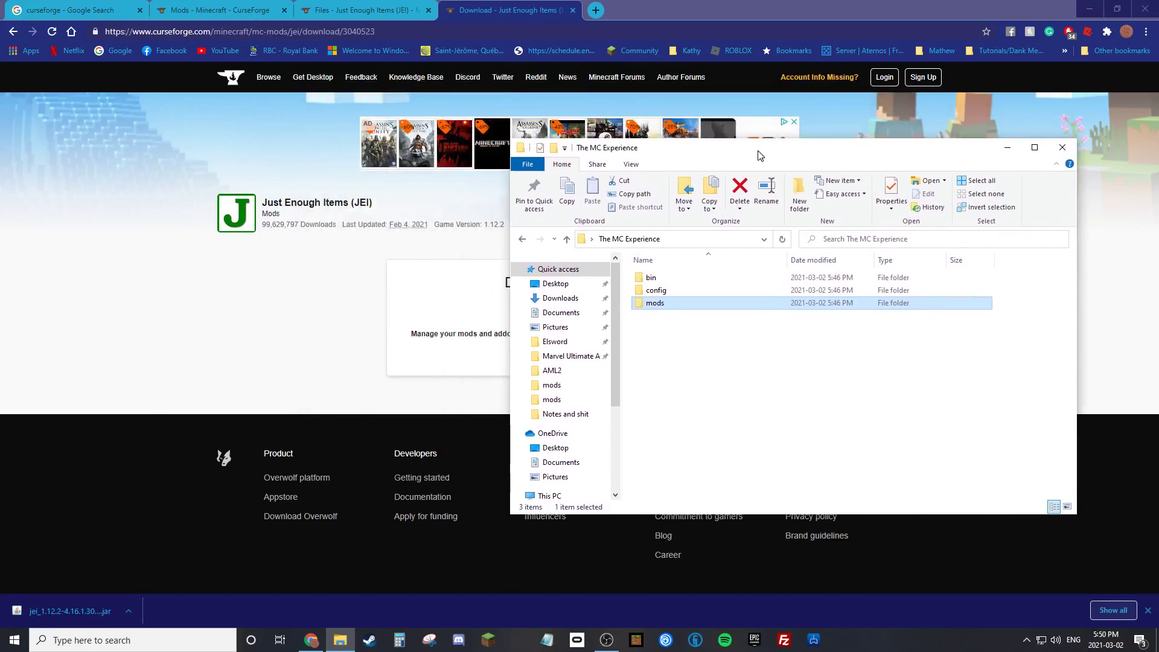
{"action": "double_click", "coordinate": [685, 301]}
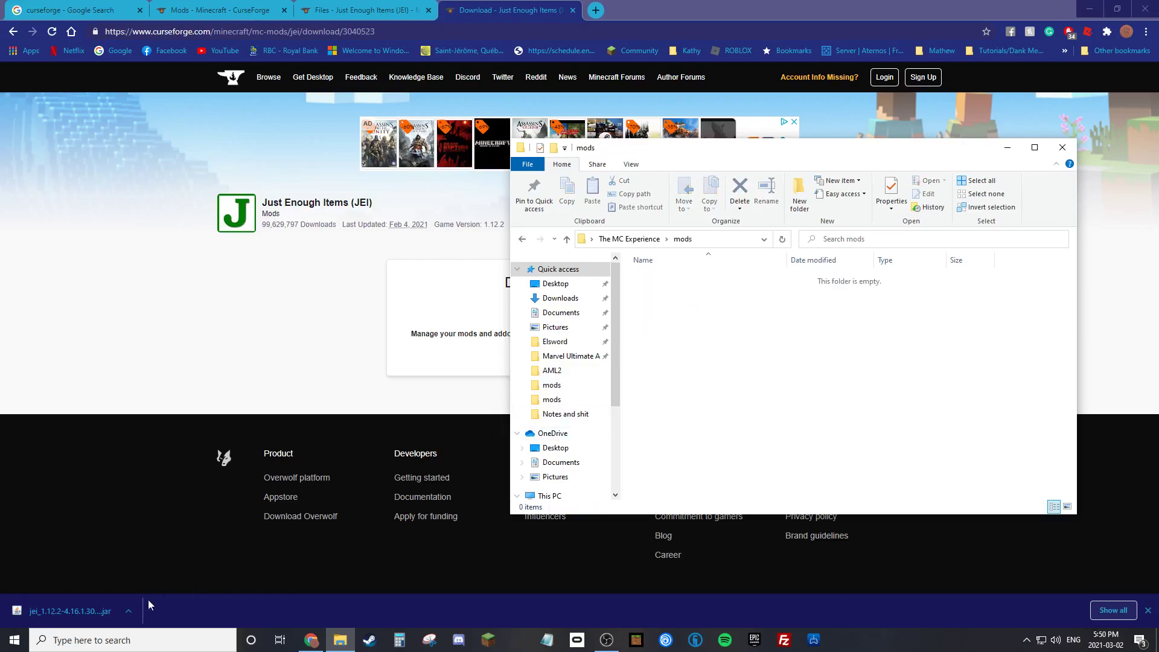
{"action": "left_click_drag", "start_coordinate": [53, 612], "coordinate": [691, 393]}
{"action": "left_click", "coordinate": [727, 326]}
{"action": "left_click", "coordinate": [732, 279]}
{"action": "left_click", "coordinate": [630, 239]}
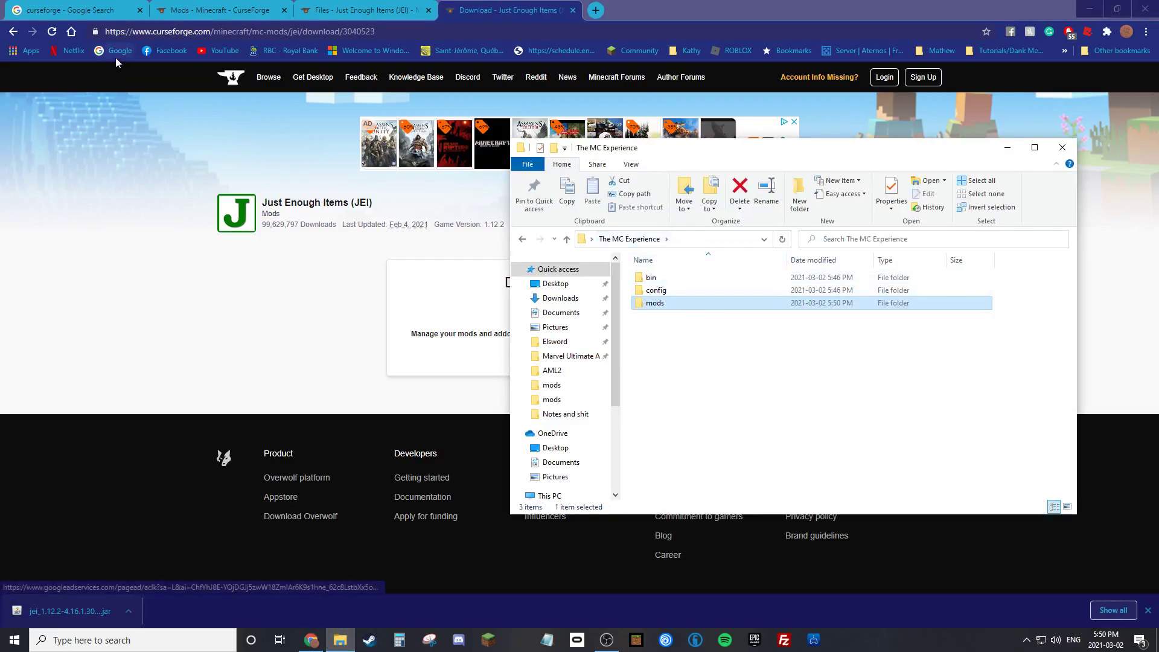
Search Google for forge in a new Chrome tab and open Minecraft Forge's 1.12.2 downloads page.
{"action": "left_click", "coordinate": [595, 10]}
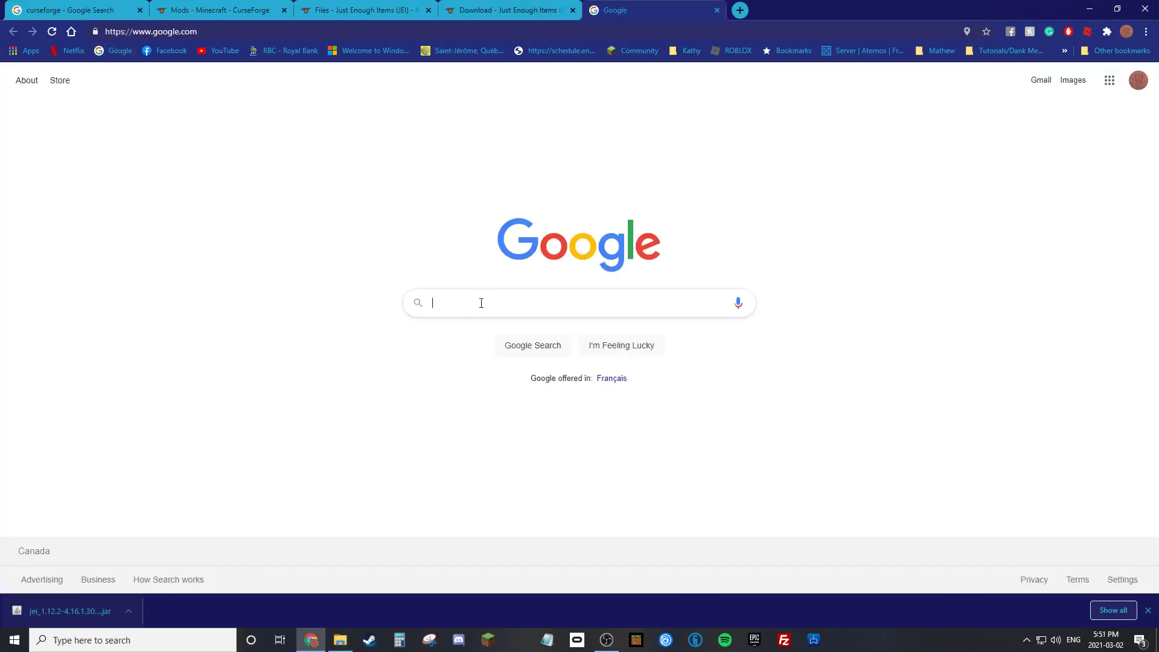
{"action": "left_click", "coordinate": [482, 301]}
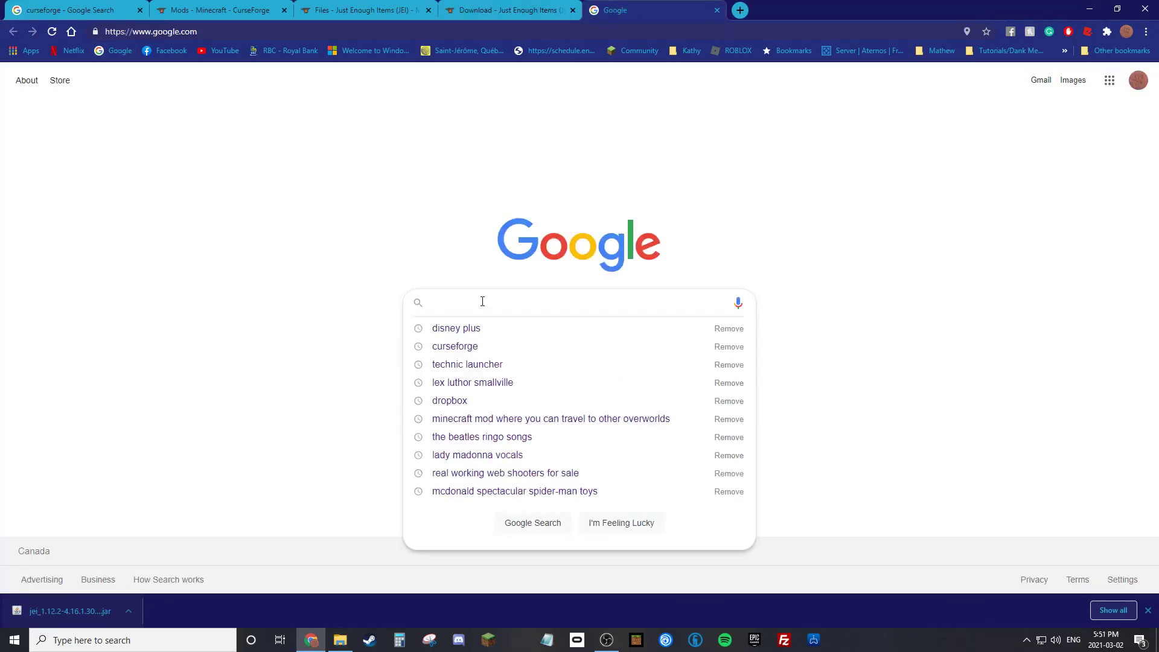
{"action": "type", "text": "frog"}
{"action": "key", "text": "BackSpace"}
{"action": "key", "text": "BackSpace"}
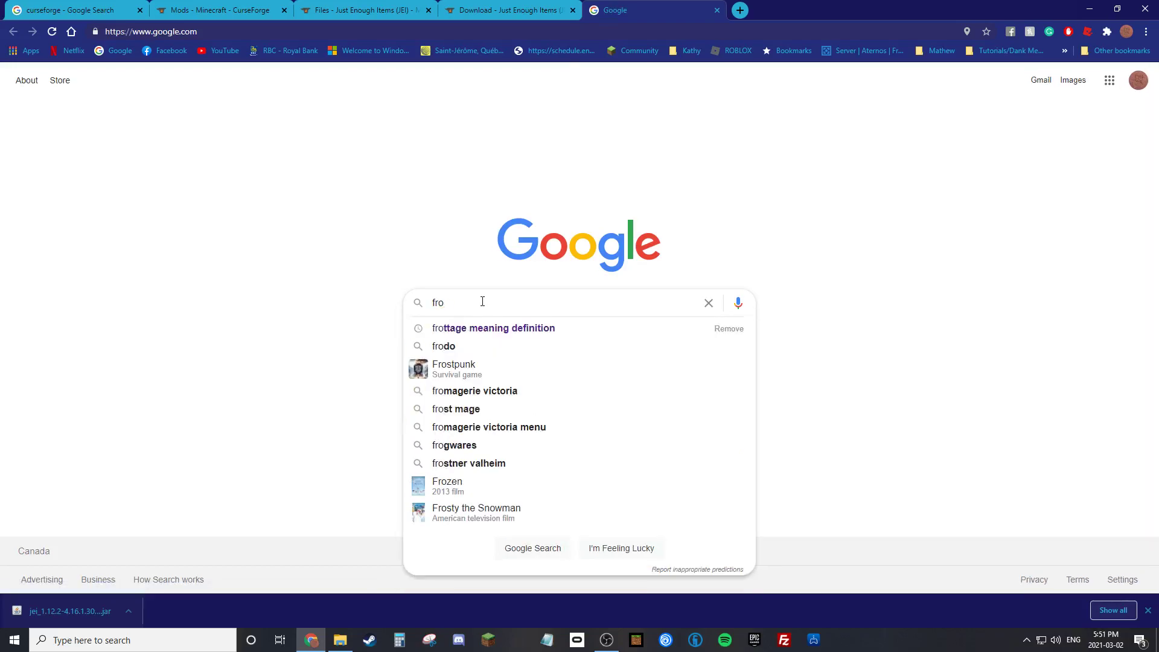
{"action": "key", "text": "BackSpace"}
{"action": "type", "text": "orge"}
{"action": "key", "text": "Return"}
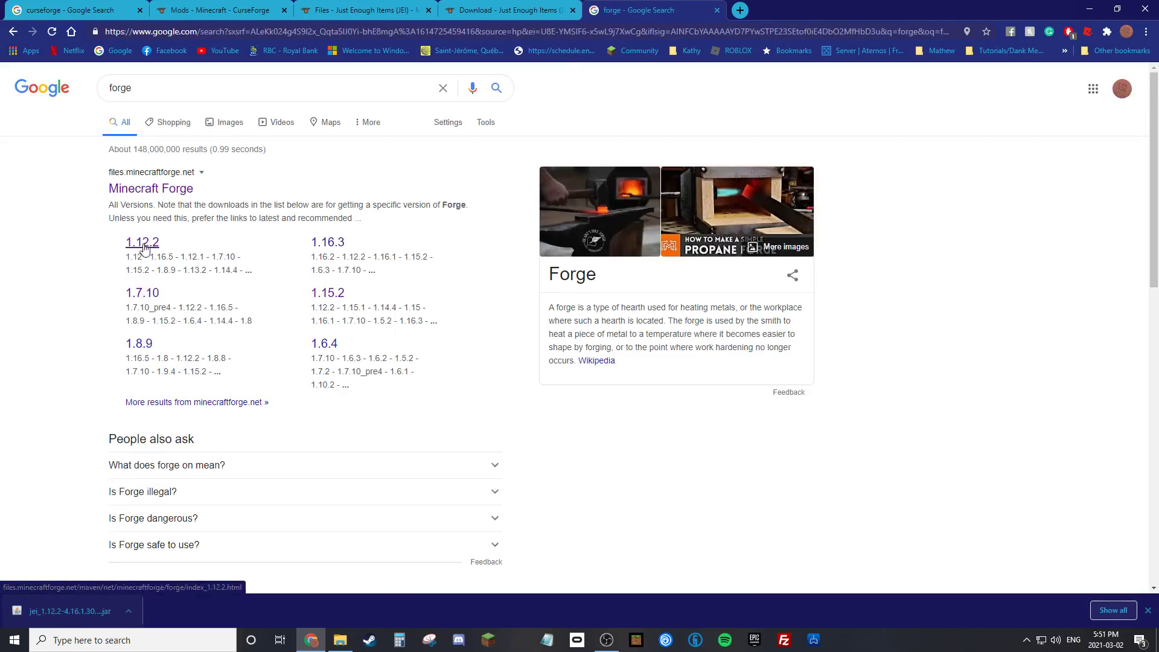
{"action": "left_click", "coordinate": [145, 243]}
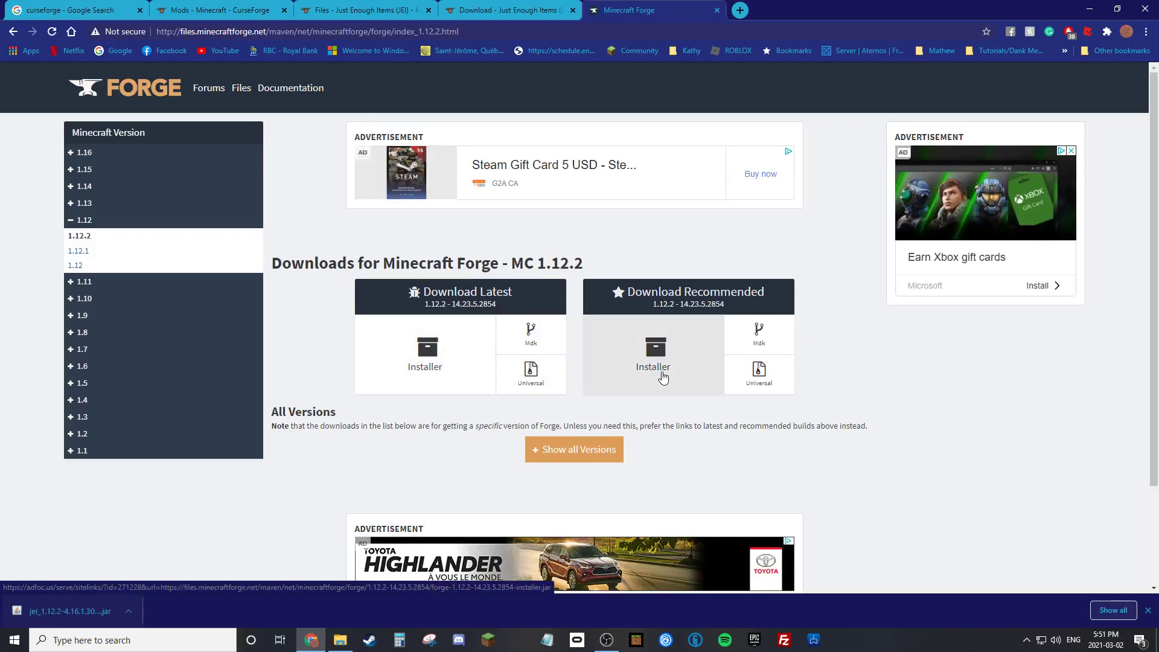
Download the recommended universal Forge jar 1.12.2 - 14.23.5.2854, keep the file and switch to The MC Experience folder in File Explorer.
{"action": "left_click", "coordinate": [751, 379]}
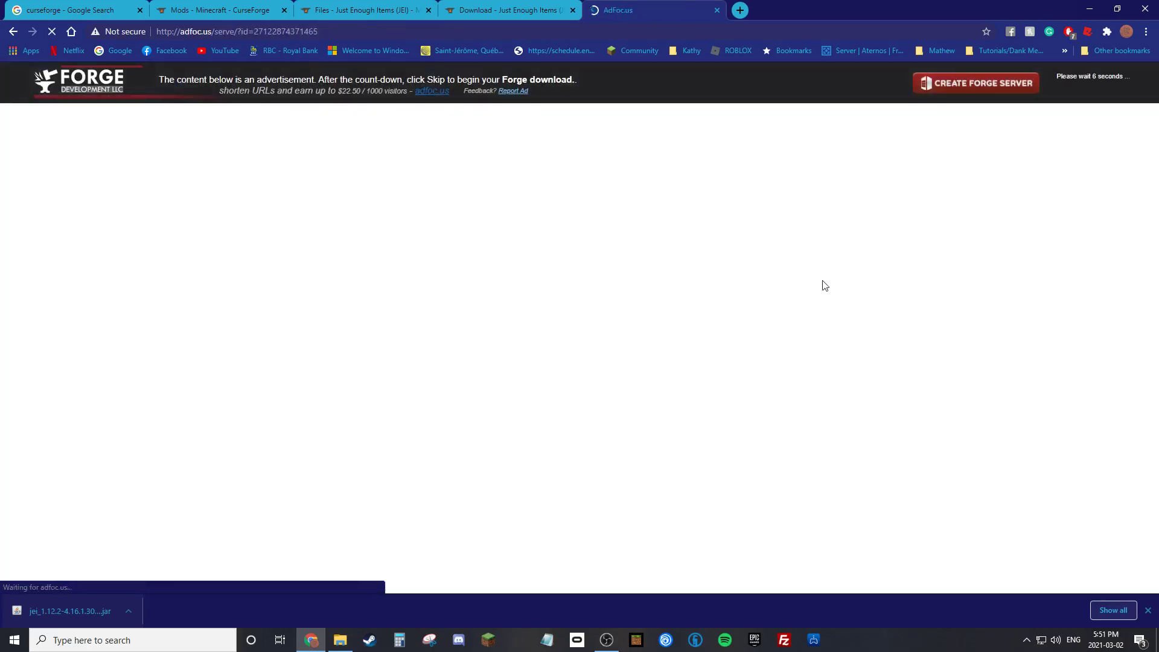
{"action": "left_click", "coordinate": [1076, 91]}
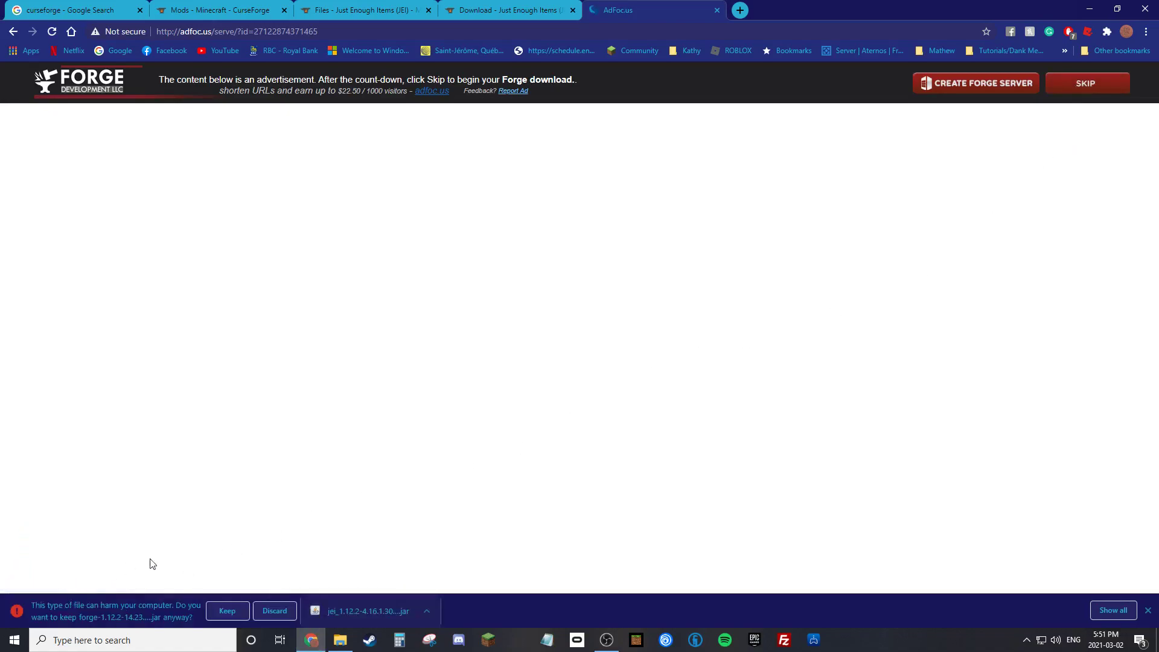
{"action": "left_click", "coordinate": [221, 611]}
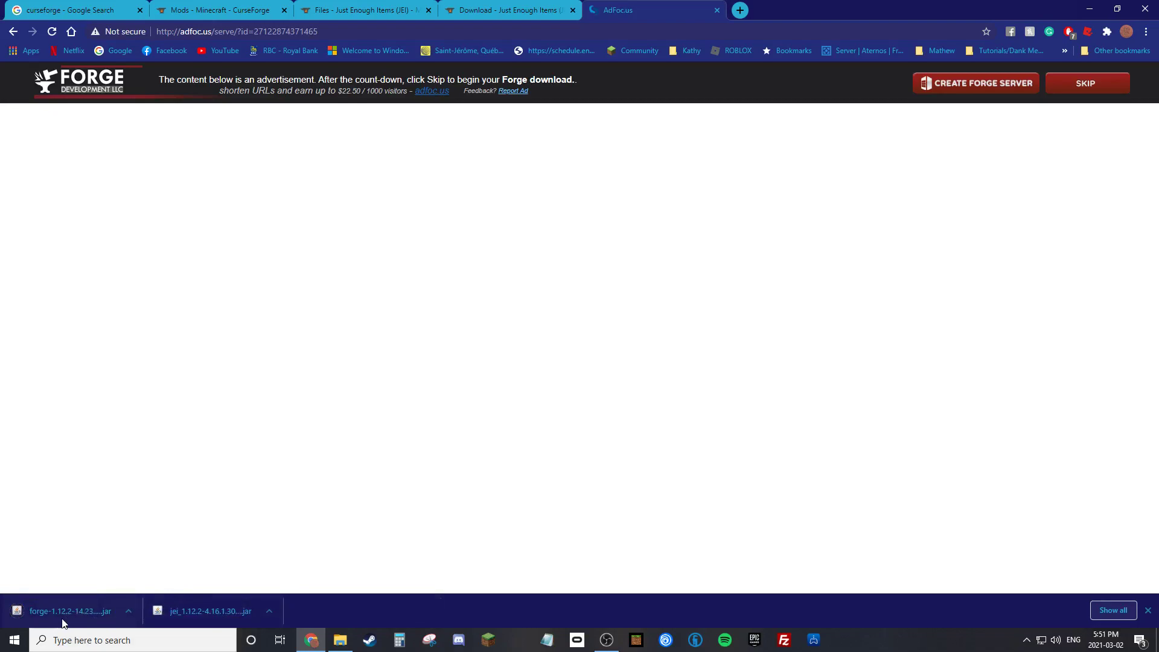
{"action": "left_click", "coordinate": [339, 639]}
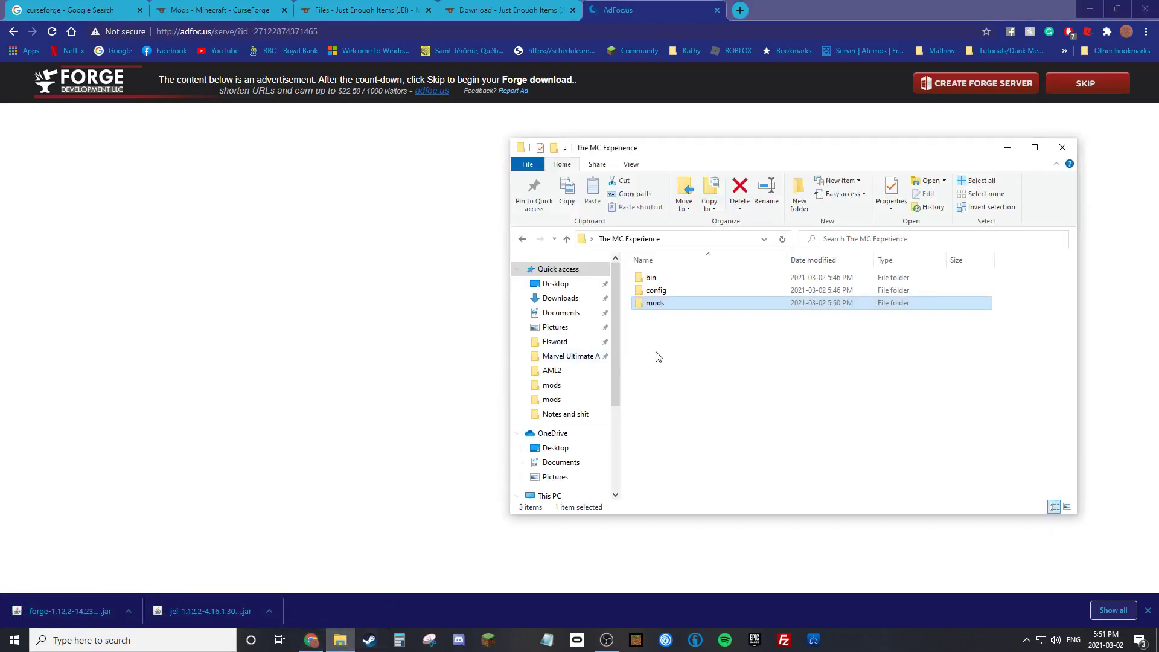
Put the downloaded Forge jar into The MC Experience's bin folder.
{"action": "double_click", "coordinate": [682, 279]}
{"action": "left_click_drag", "start_coordinate": [86, 613], "coordinate": [710, 351]}
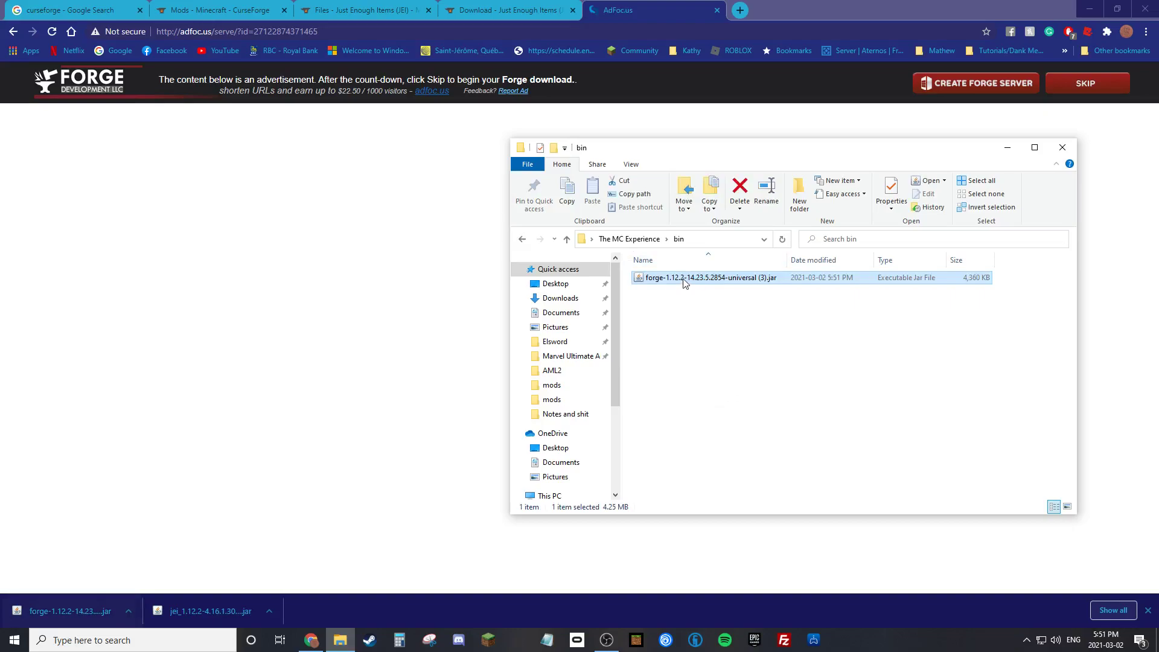
{"action": "left_click", "coordinate": [687, 307]}
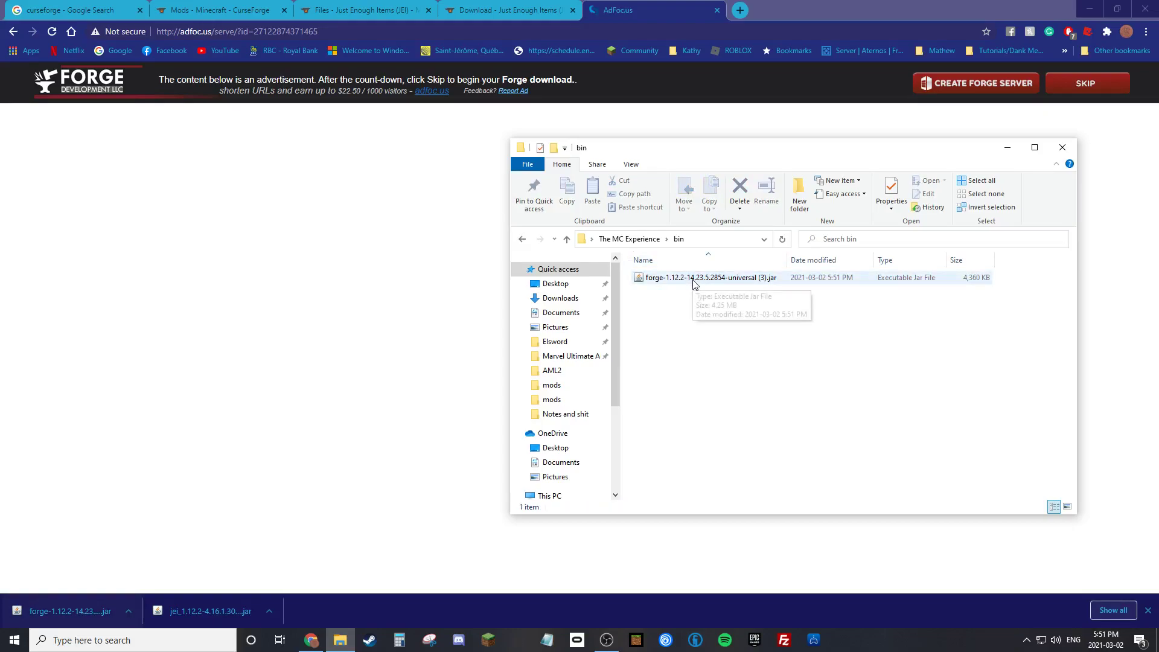
Rename the Forge jar in the bin folder as modpack.jar and return to The MC Experience folder.
{"action": "right_click", "coordinate": [691, 279]}
{"action": "left_click", "coordinate": [742, 564]}
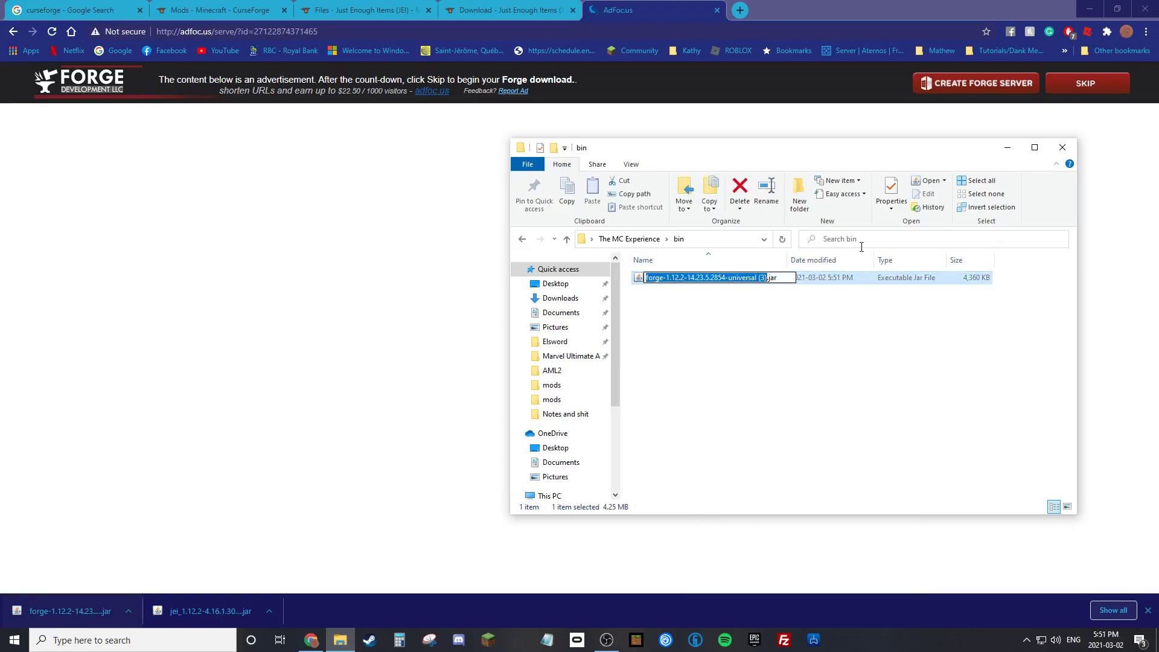
{"action": "type", "text": "modpack"}
{"action": "key", "text": "Return"}
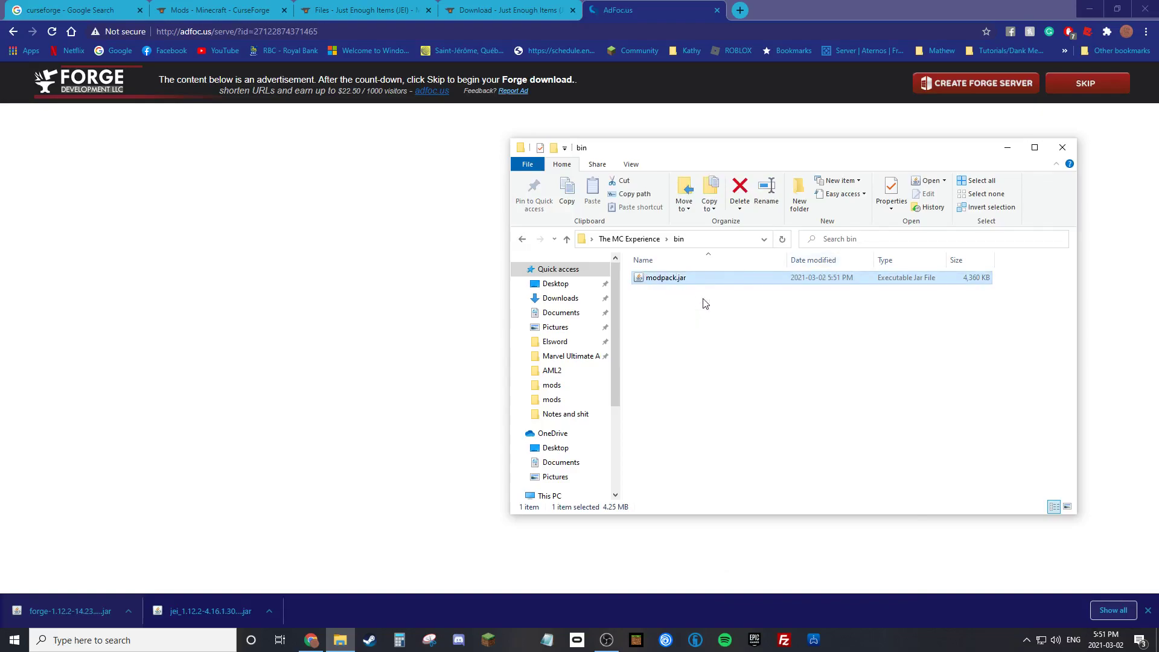
{"action": "left_click", "coordinate": [632, 240]}
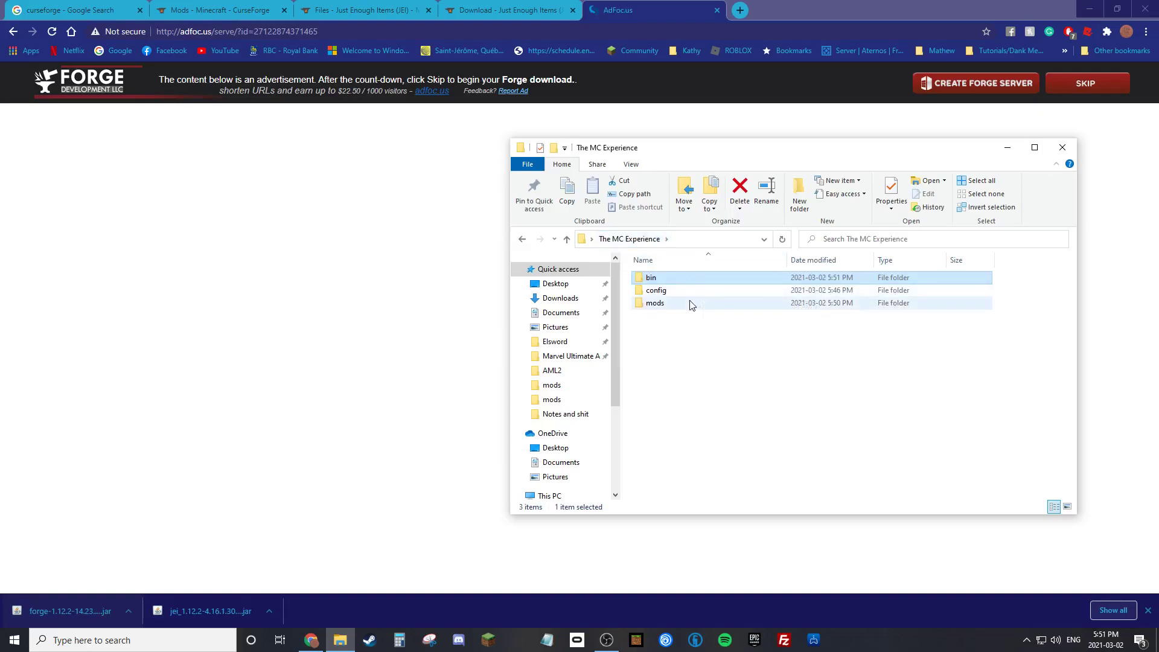
{"action": "mouse_move", "coordinate": [692, 305]}
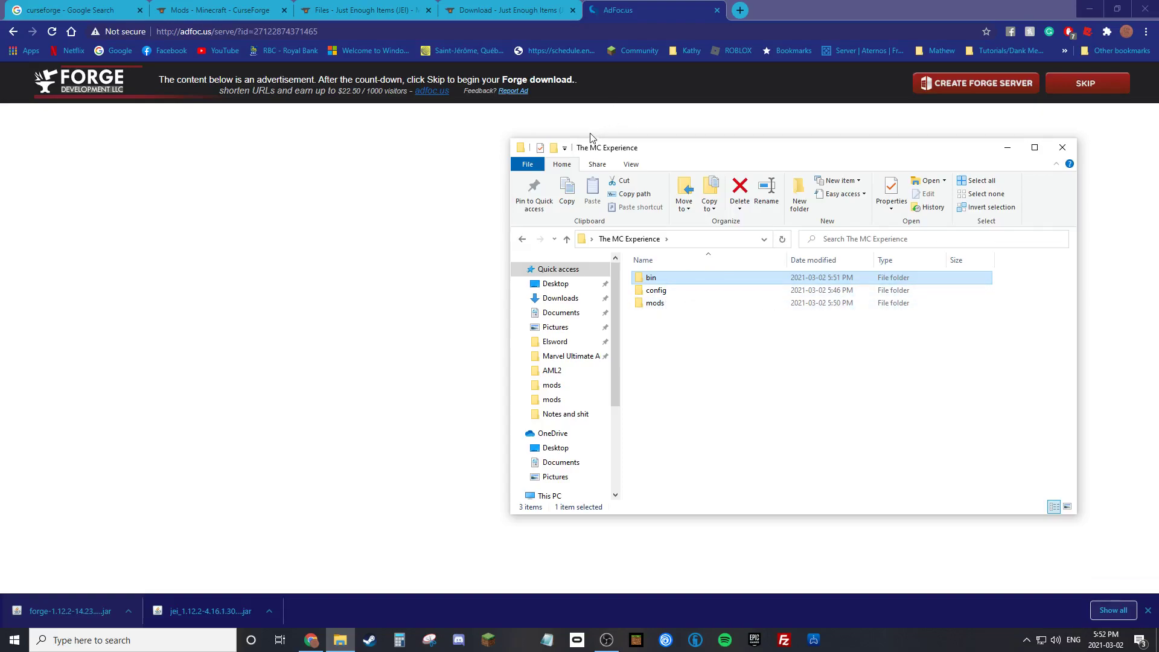
Switch to Chrome, search Google for dropbox in a new tab and open the Dropbox website.
{"action": "middle_click", "coordinate": [116, 51]}
{"action": "left_click", "coordinate": [774, 9]}
{"action": "left_click", "coordinate": [542, 303]}
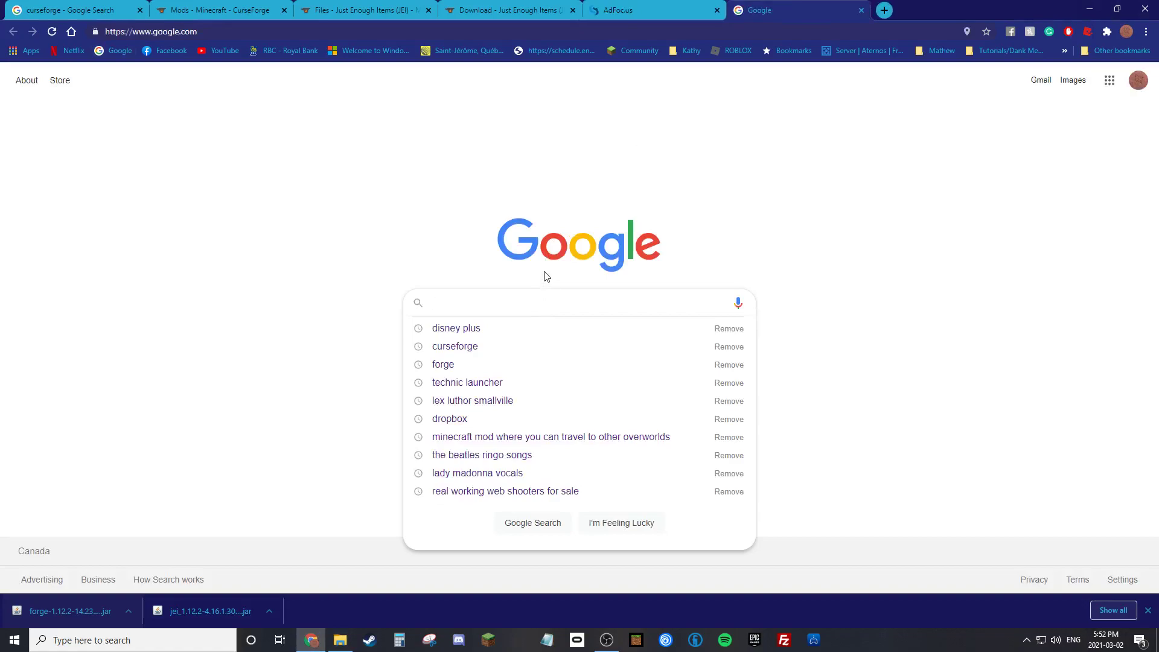
{"action": "type", "text": "drop"}
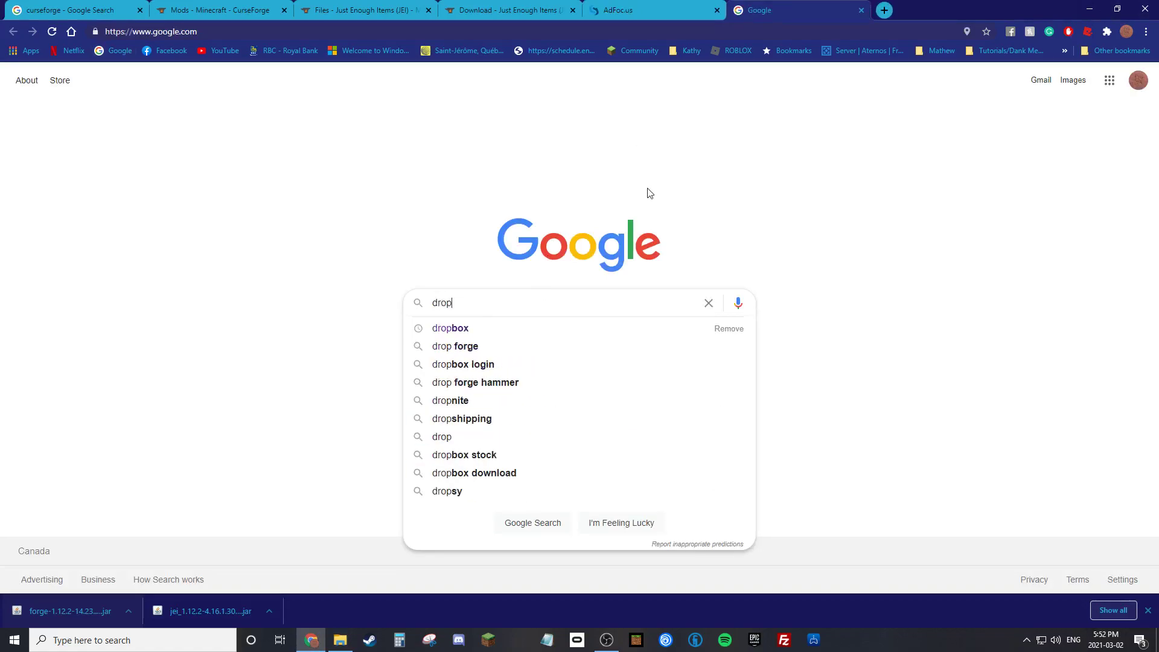
{"action": "left_click", "coordinate": [487, 329]}
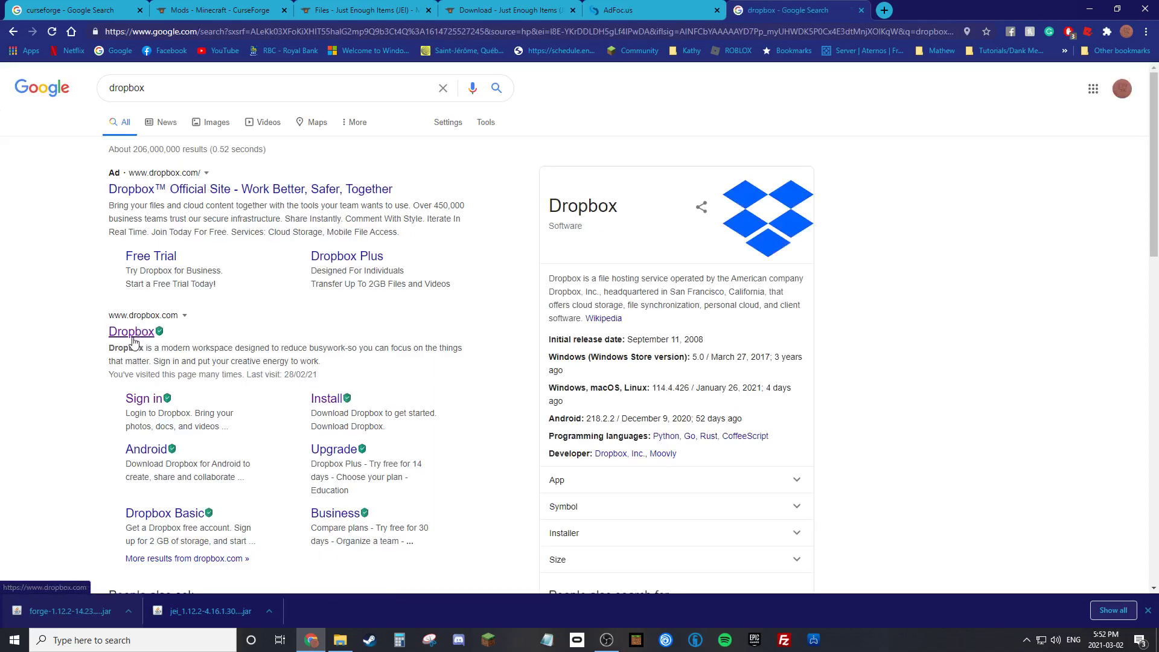
{"action": "left_click", "coordinate": [130, 335]}
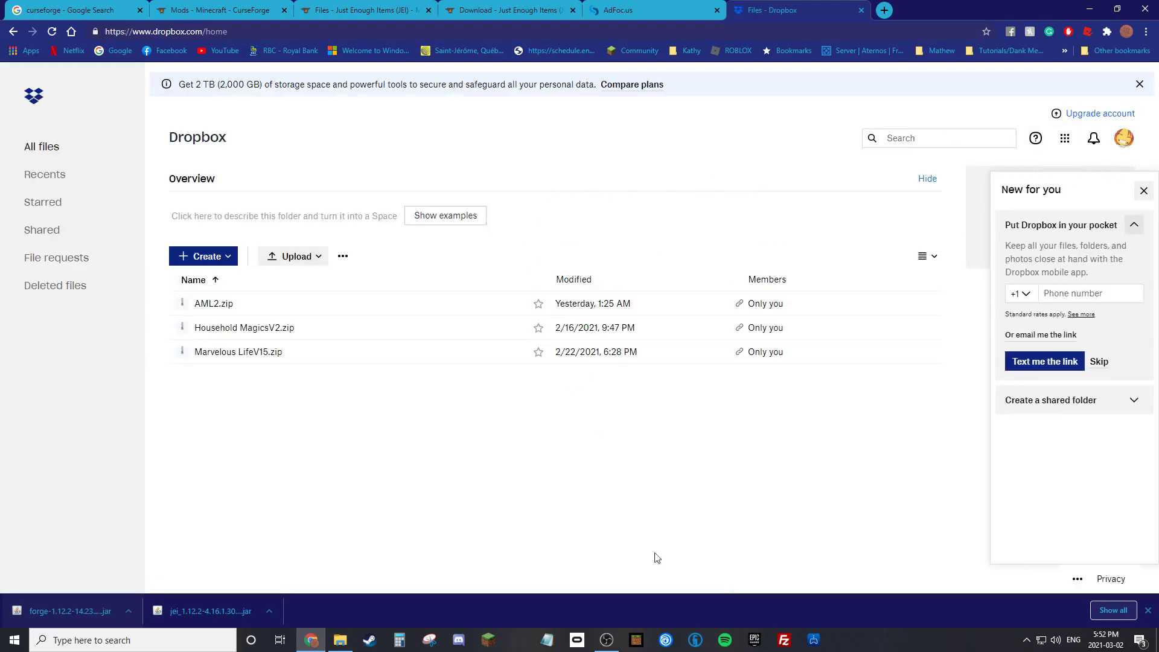
Switch to File Explorer, select the bin, config and mods folders together and open the WinRAR archive settings for them.
{"action": "left_click", "coordinate": [340, 639]}
{"action": "left_click_drag", "start_coordinate": [680, 323], "coordinate": [670, 275]}
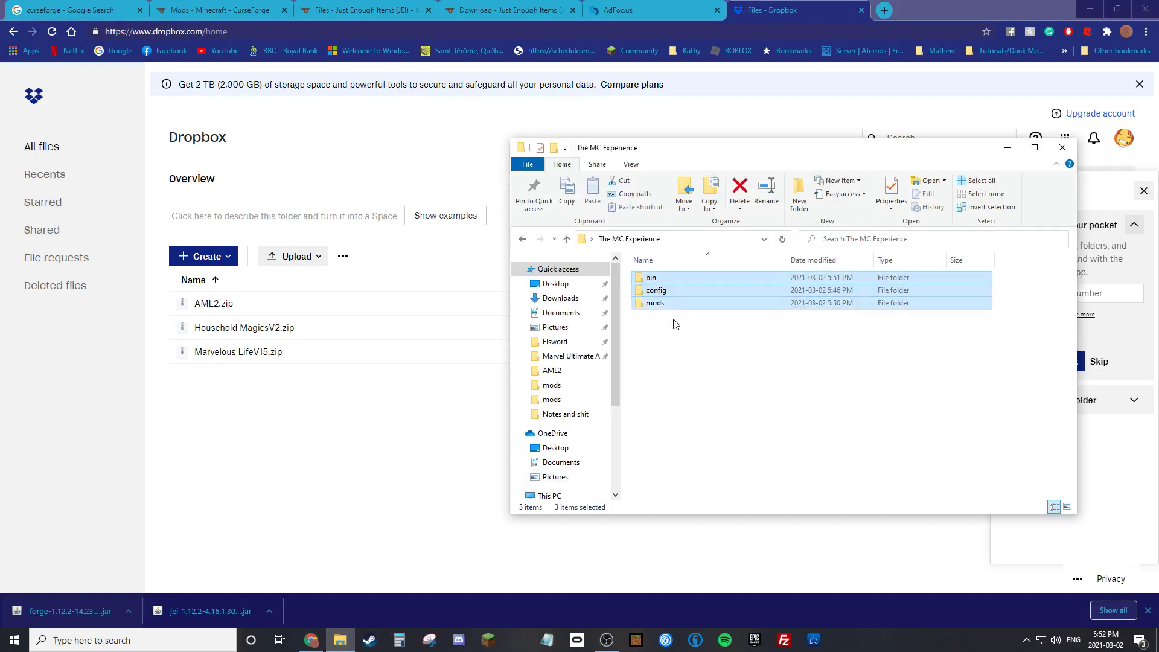
{"action": "left_click", "coordinate": [677, 346]}
{"action": "left_click", "coordinate": [672, 304]}
{"action": "left_click", "coordinate": [670, 277], "text": "shift"}
{"action": "right_click", "coordinate": [676, 301]}
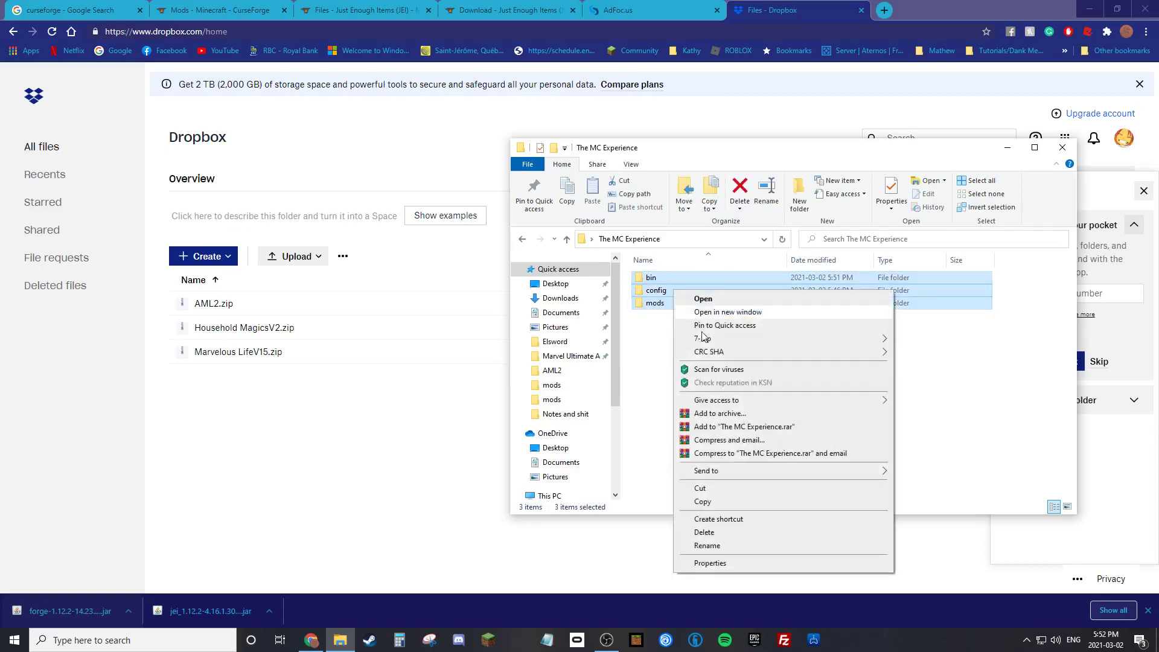
{"action": "left_click", "coordinate": [748, 414]}
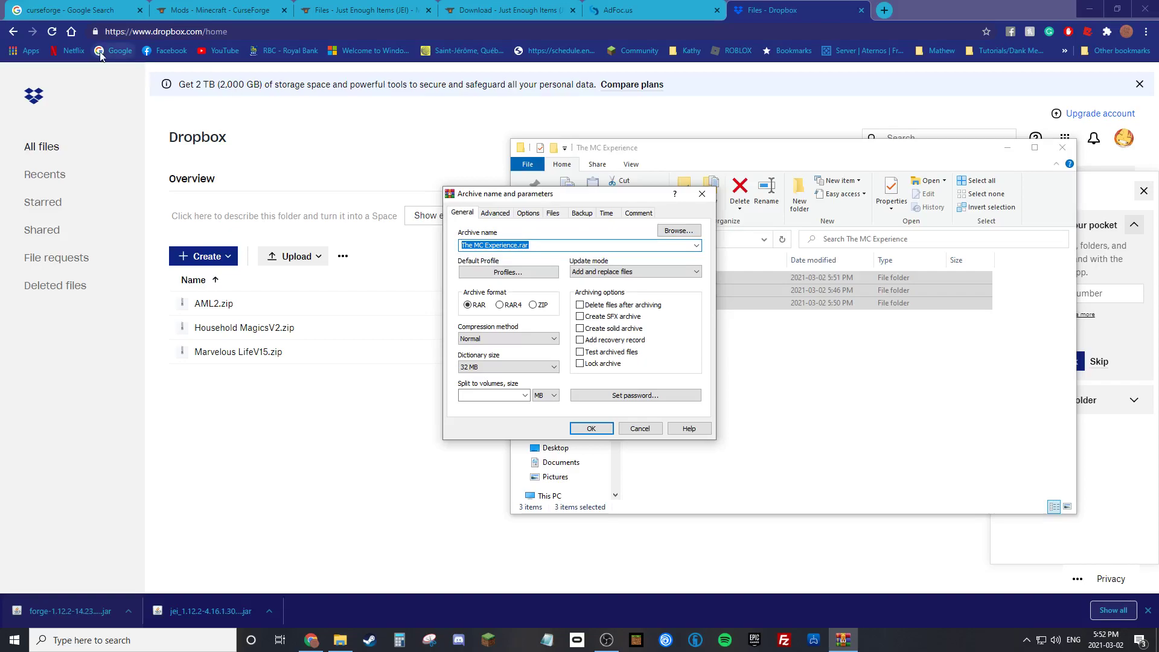
Look up winrar on Google in a new Chrome tab, view its official site, close it and return to File Explorer.
{"action": "left_click", "coordinate": [919, 4]}
{"action": "key", "text": "ctrl+t"}
{"action": "type", "text": "winrar"}
{"action": "key", "text": "Return"}
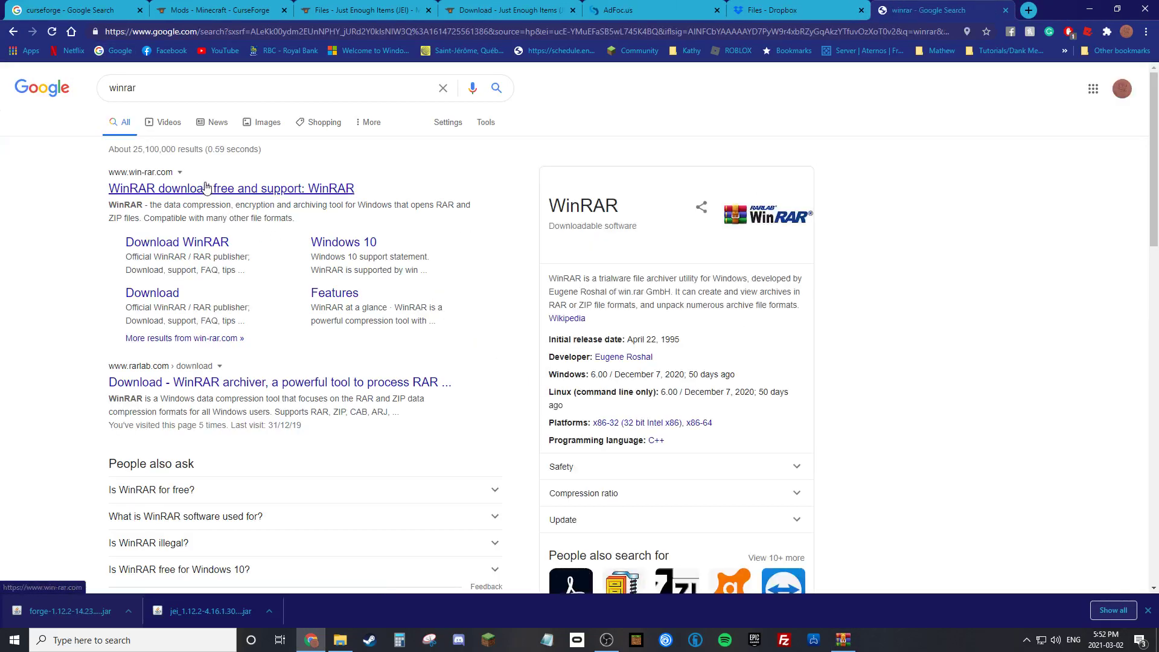
{"action": "left_click", "coordinate": [208, 191]}
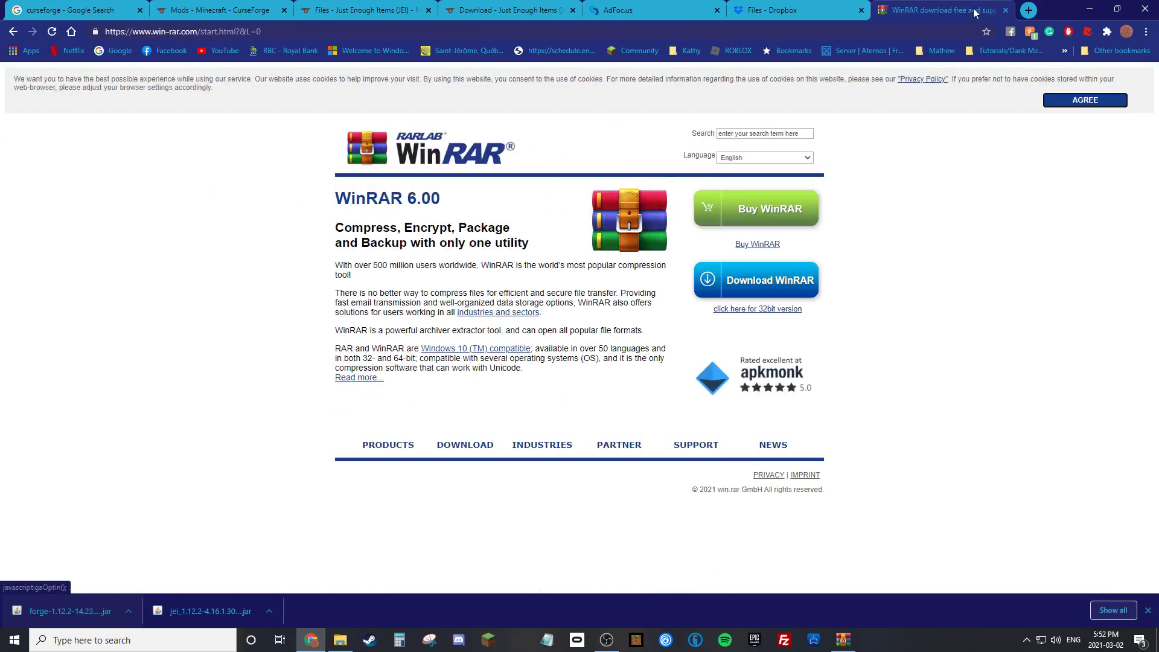
{"action": "left_click", "coordinate": [1004, 9]}
{"action": "left_click", "coordinate": [340, 639]}
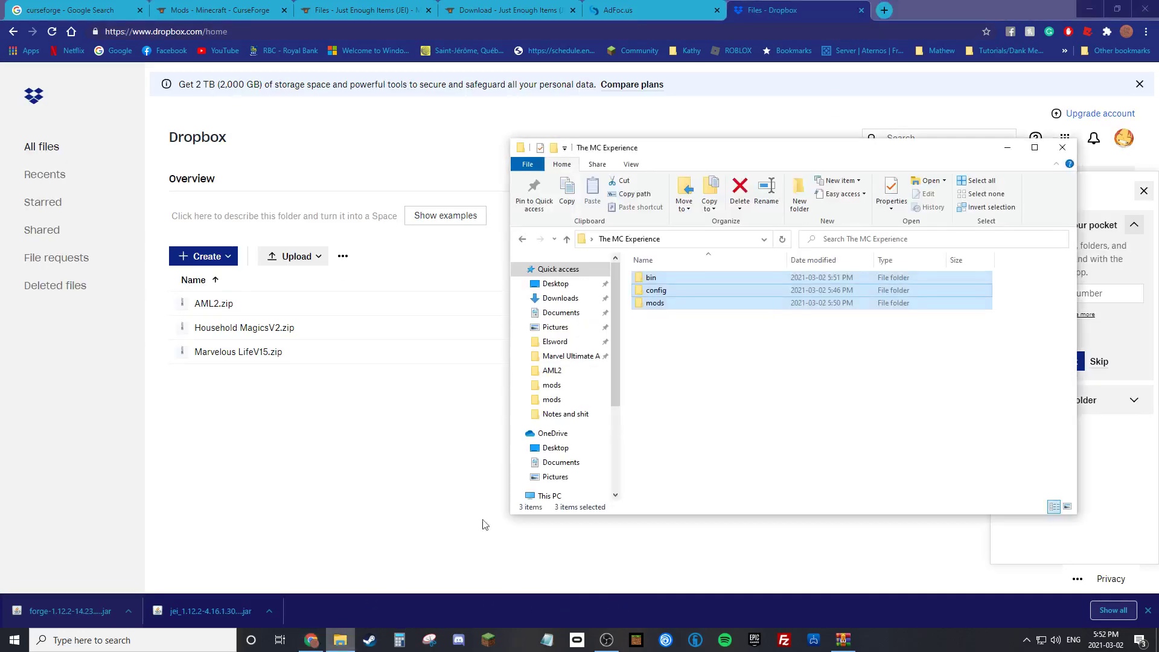
Compress the selected bin, config and mods folders into a ZIP archive named The MC Experience.zip.
{"action": "right_click", "coordinate": [686, 292]}
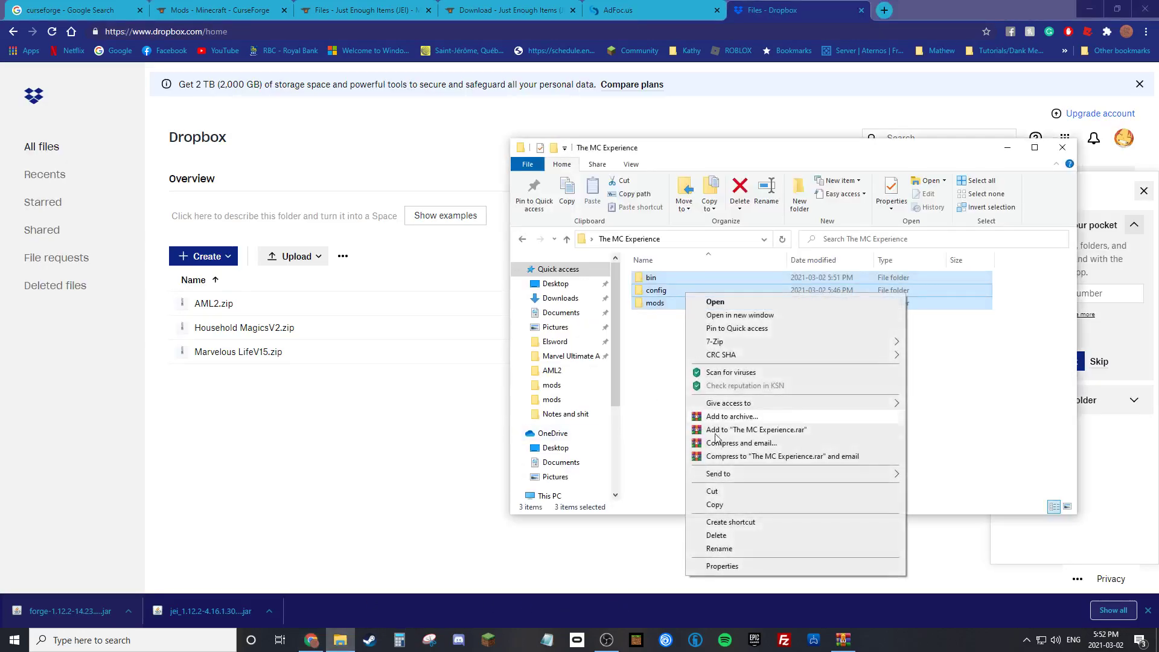
{"action": "left_click", "coordinate": [767, 420]}
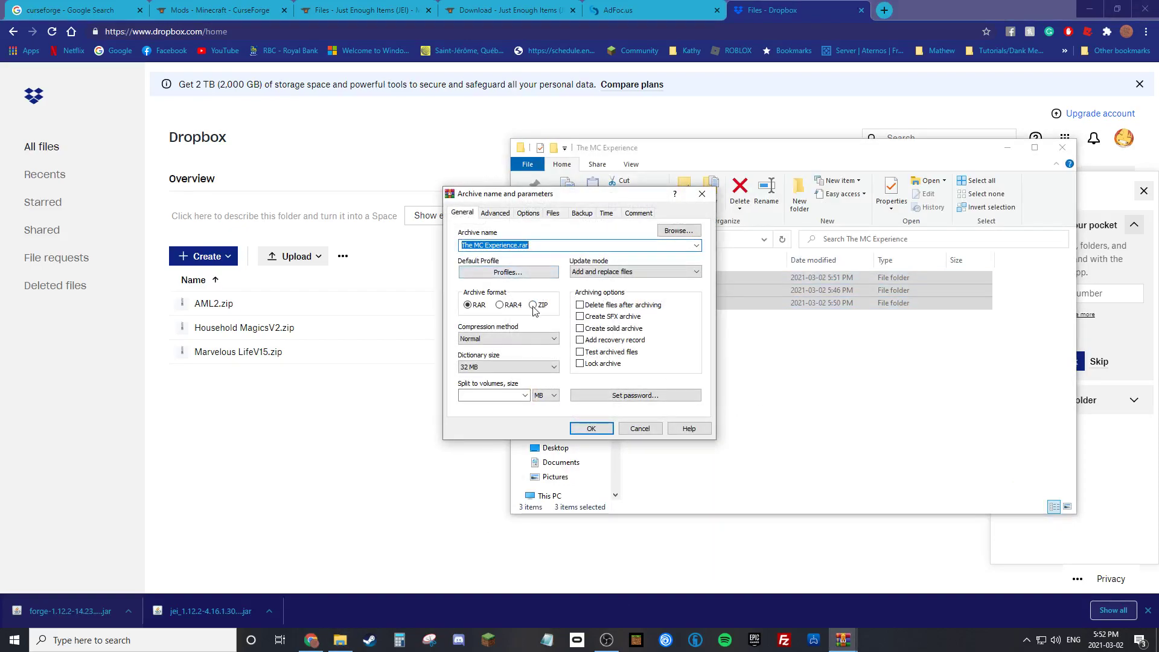
{"action": "left_click", "coordinate": [532, 304]}
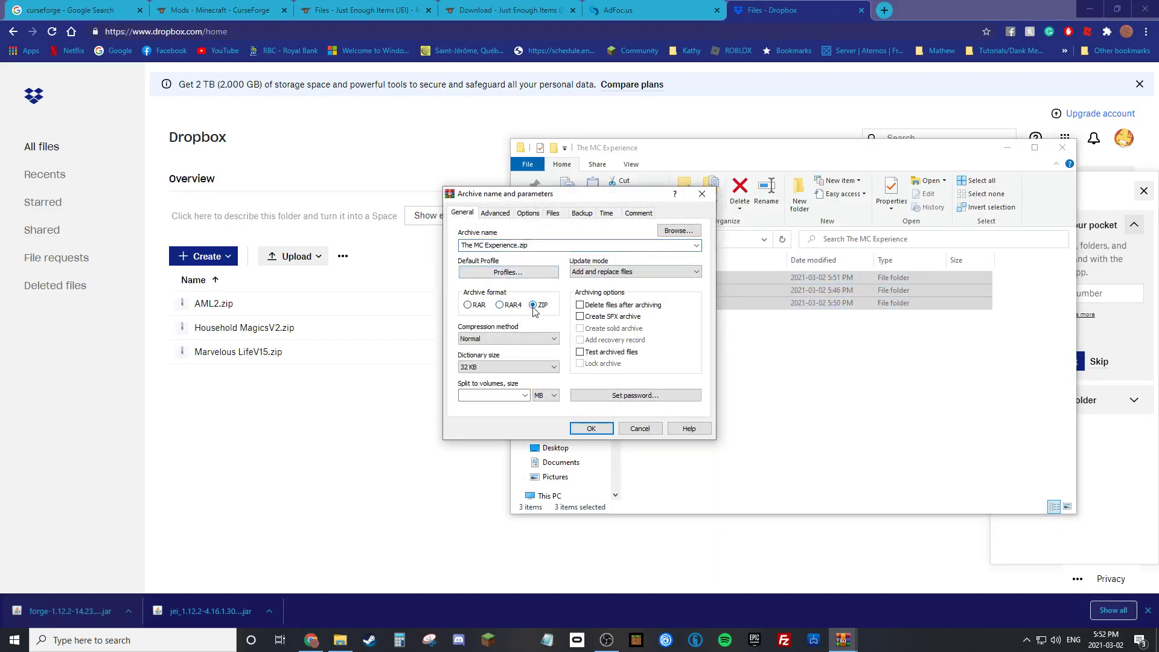
{"action": "triple_click", "coordinate": [479, 245]}
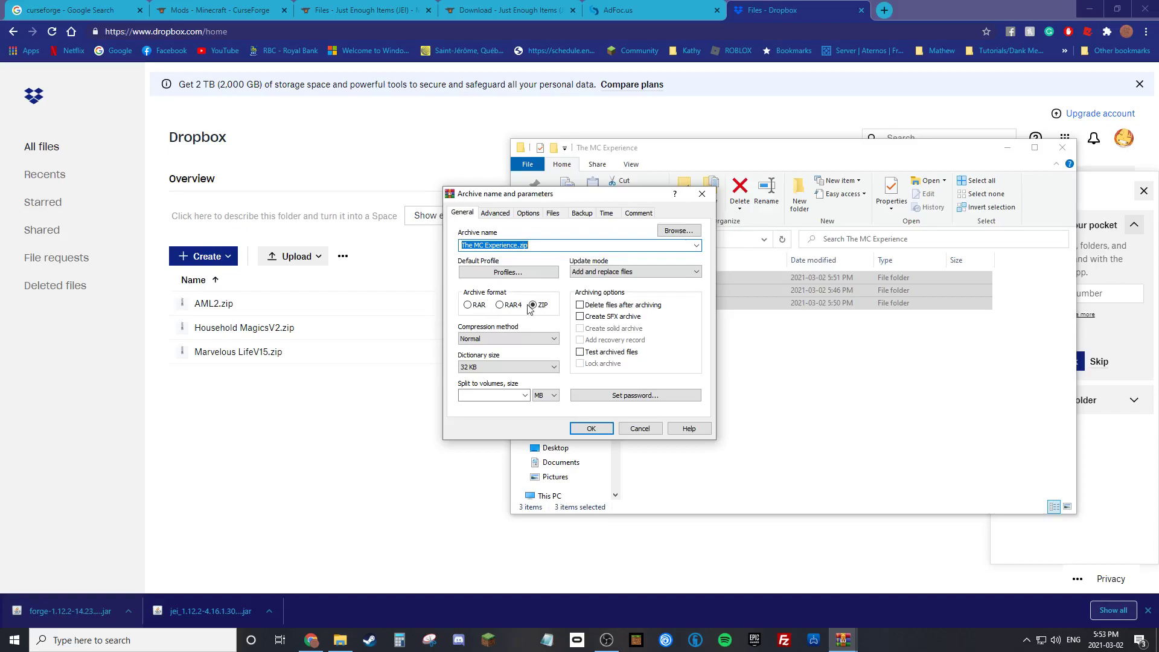
{"action": "left_click", "coordinate": [591, 428]}
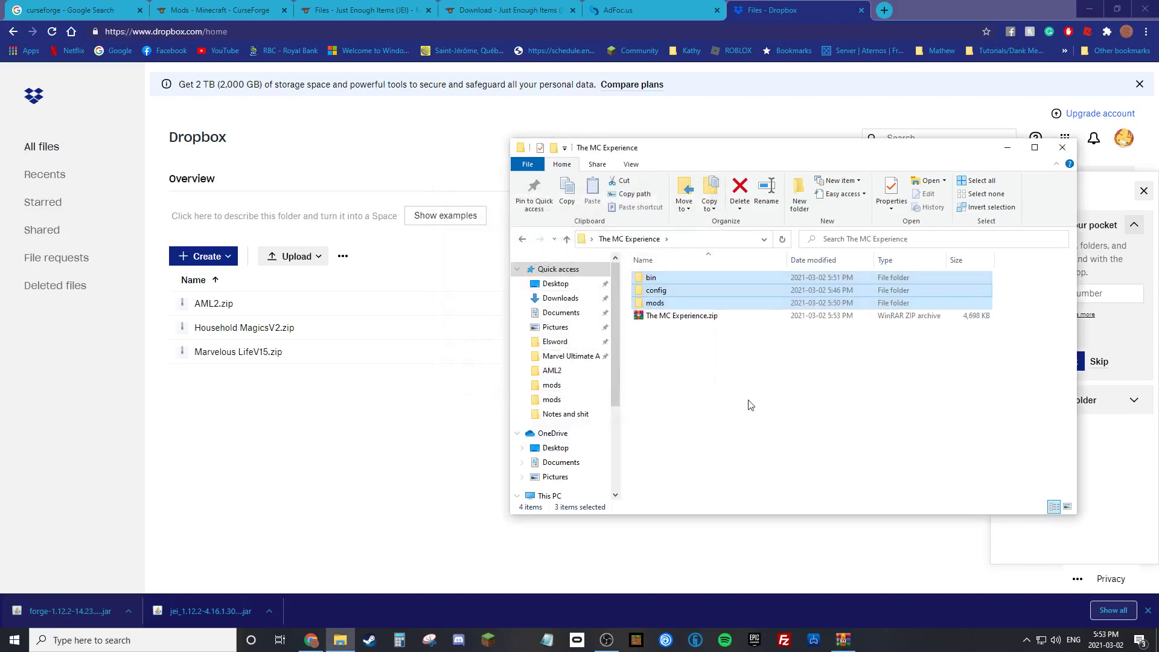
Upload The MC Experience.zip from File Explorer to the Dropbox file list in Chrome and select the uploaded file.
{"action": "left_click", "coordinate": [703, 321]}
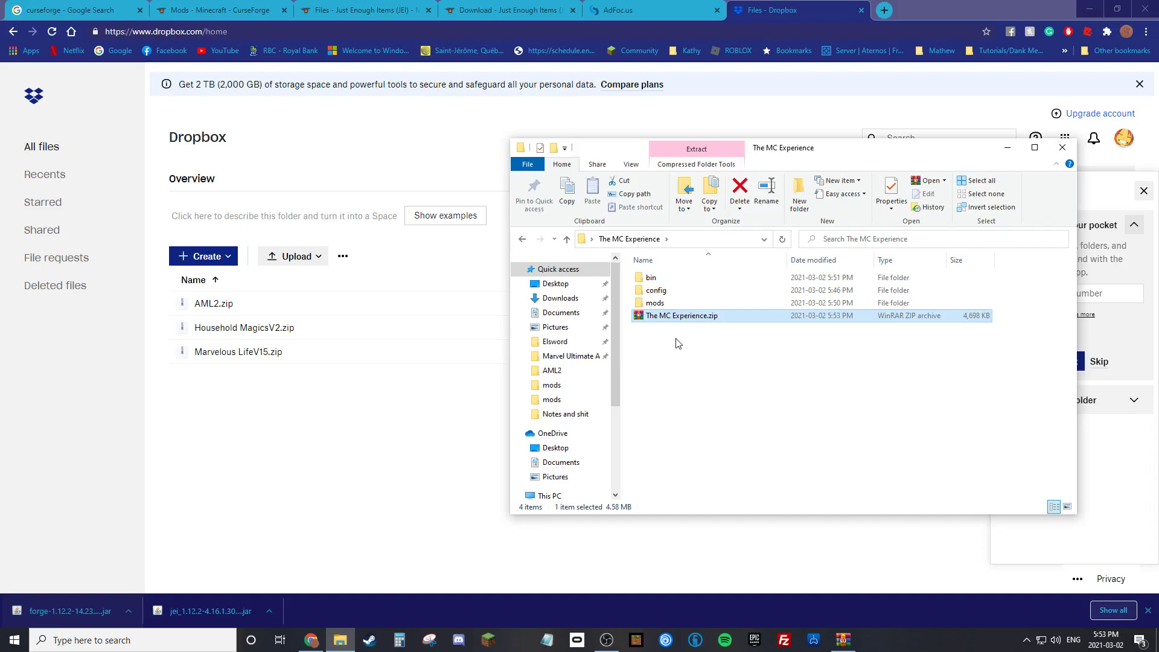
{"action": "left_click_drag", "start_coordinate": [666, 321], "coordinate": [389, 423]}
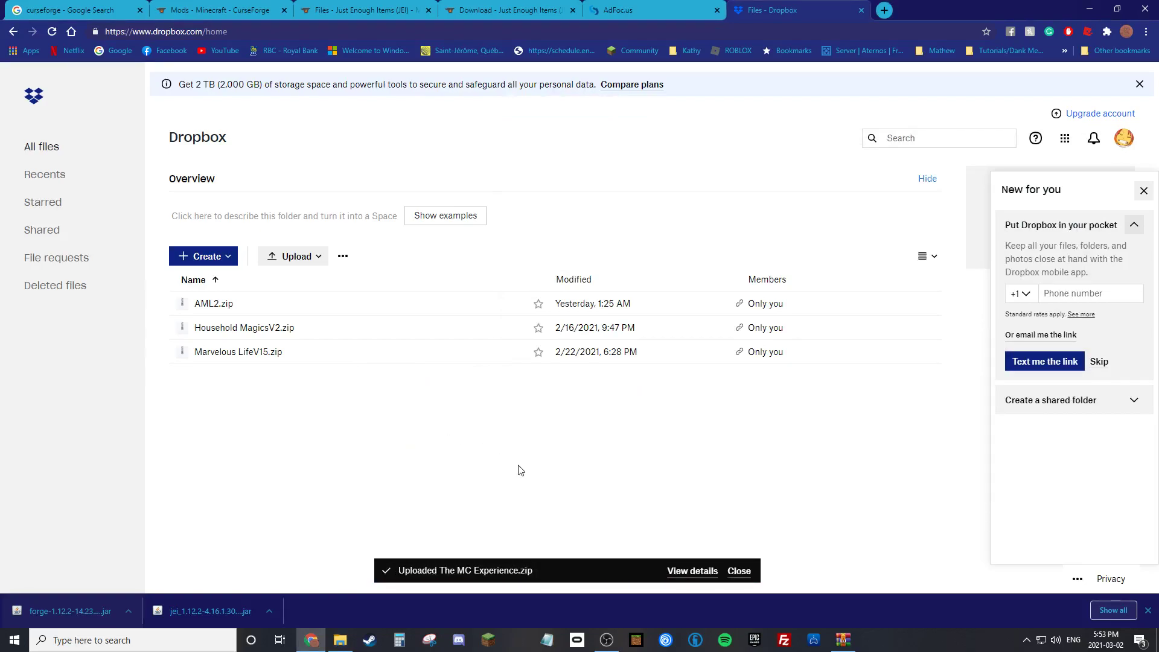
{"action": "left_click", "coordinate": [406, 439]}
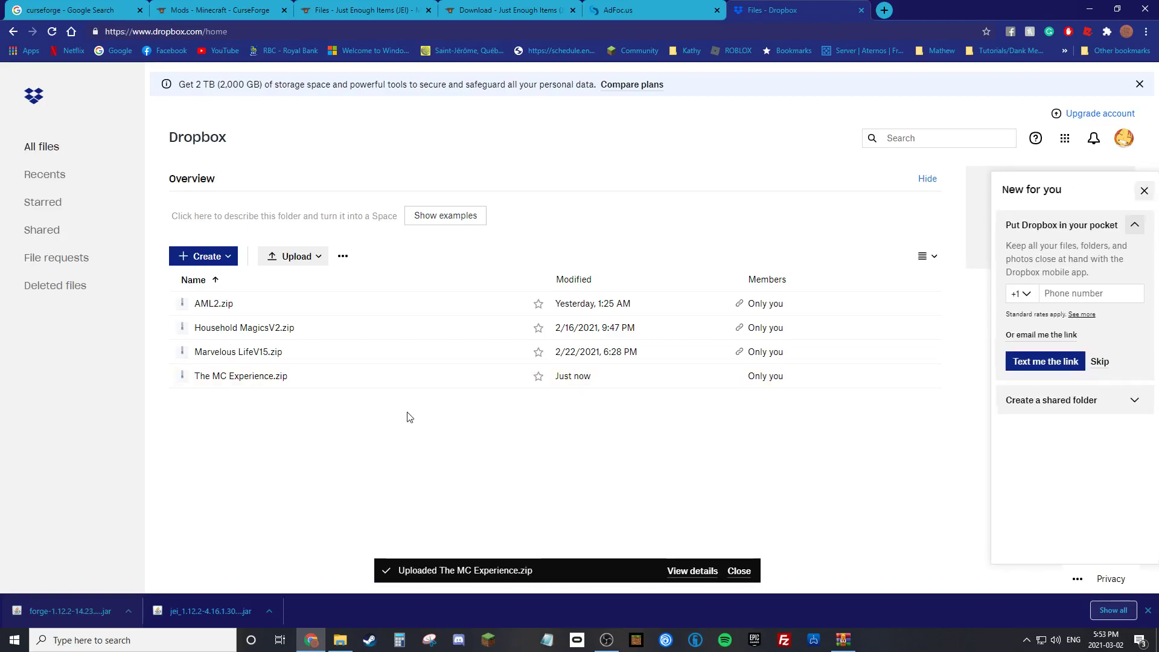
{"action": "left_click", "coordinate": [158, 375]}
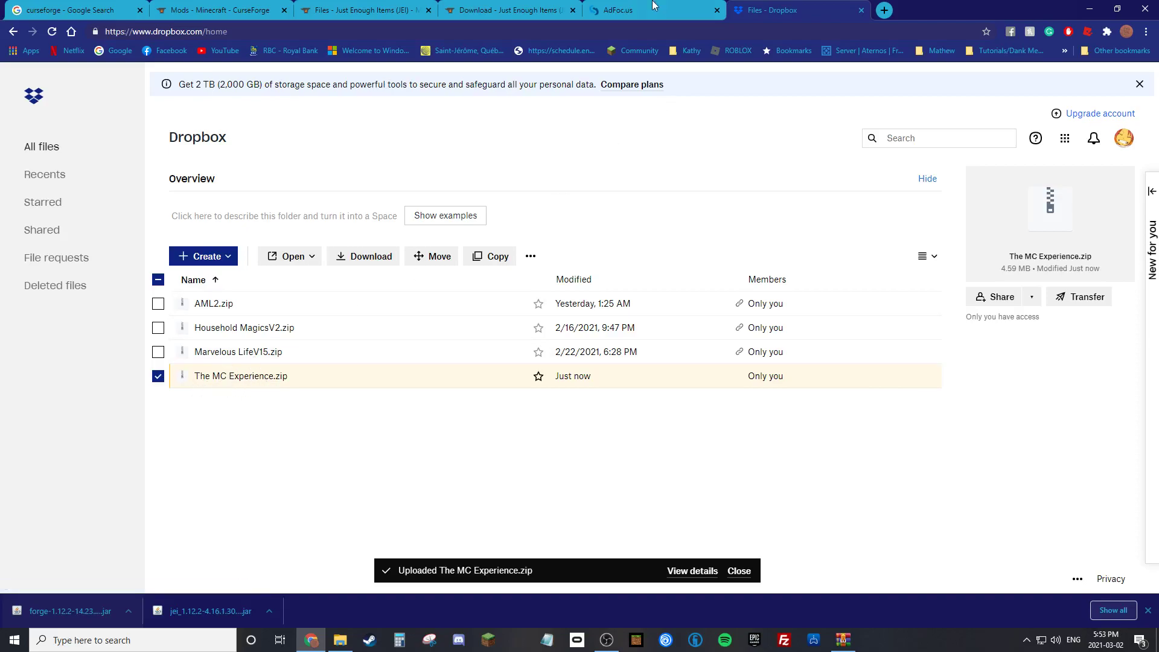
Close the AdFoc.us tab and open the Technic Platform website through a Google search for technic in a new tab.
{"action": "left_click", "coordinate": [716, 10]}
{"action": "middle_click", "coordinate": [121, 51]}
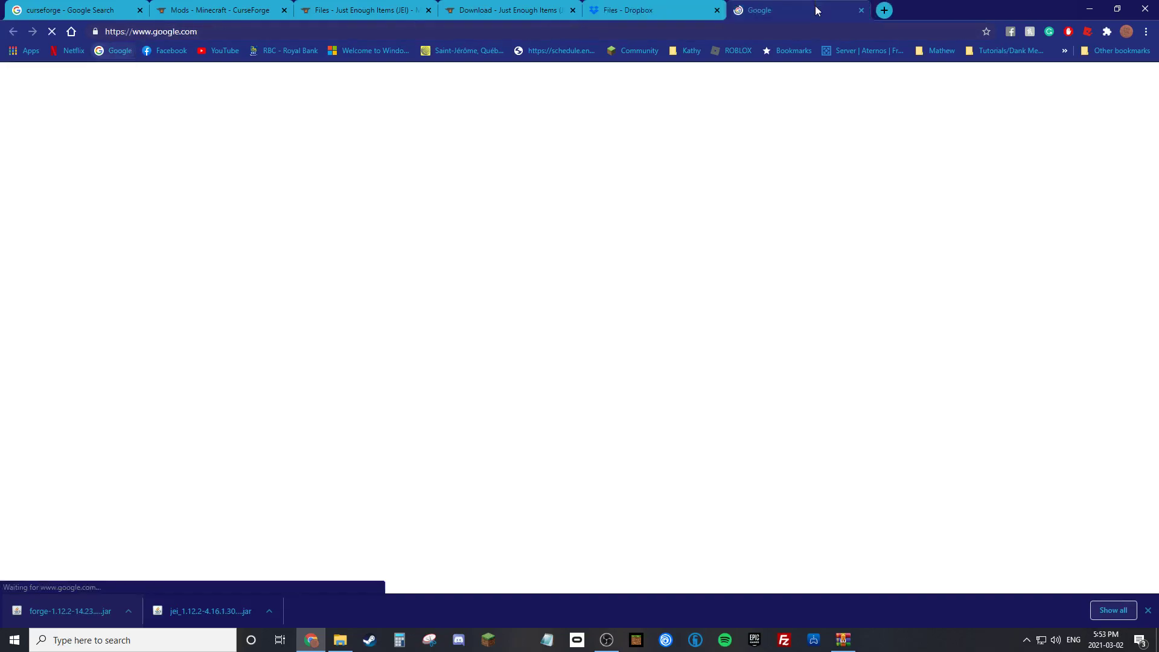
{"action": "type", "text": "tecn"}
{"action": "type", "text": "nic"}
{"action": "left_click", "coordinate": [470, 330]}
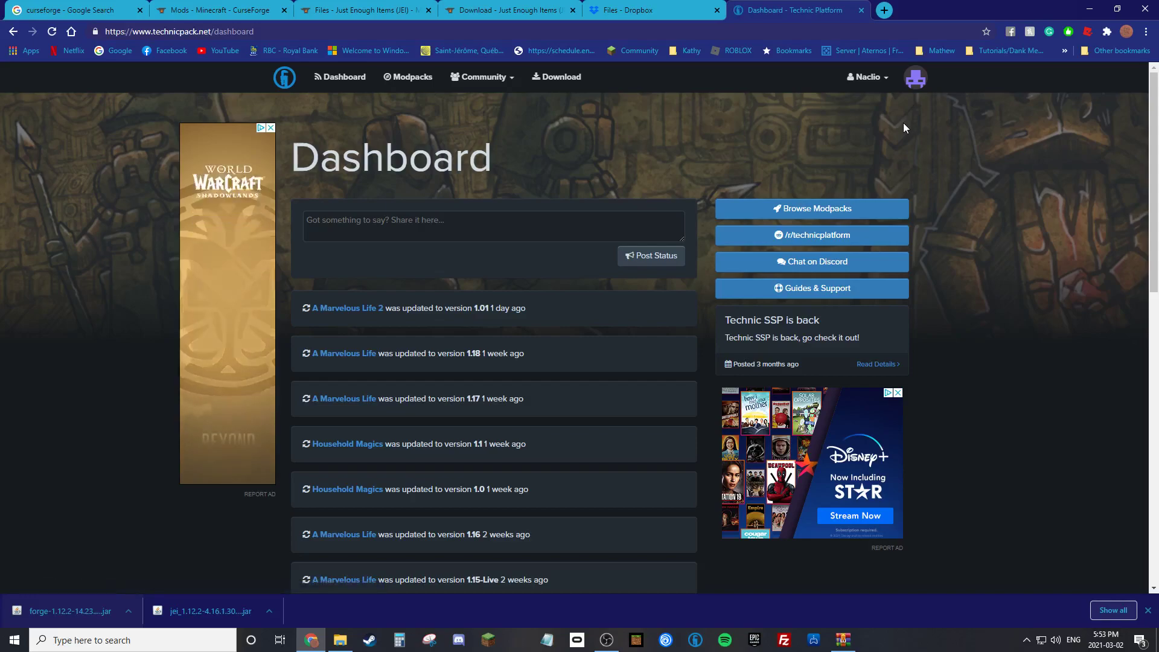
Open the Create a Modpack page from the Technic account options and dismiss the advertisement.
{"action": "left_click", "coordinate": [882, 78]}
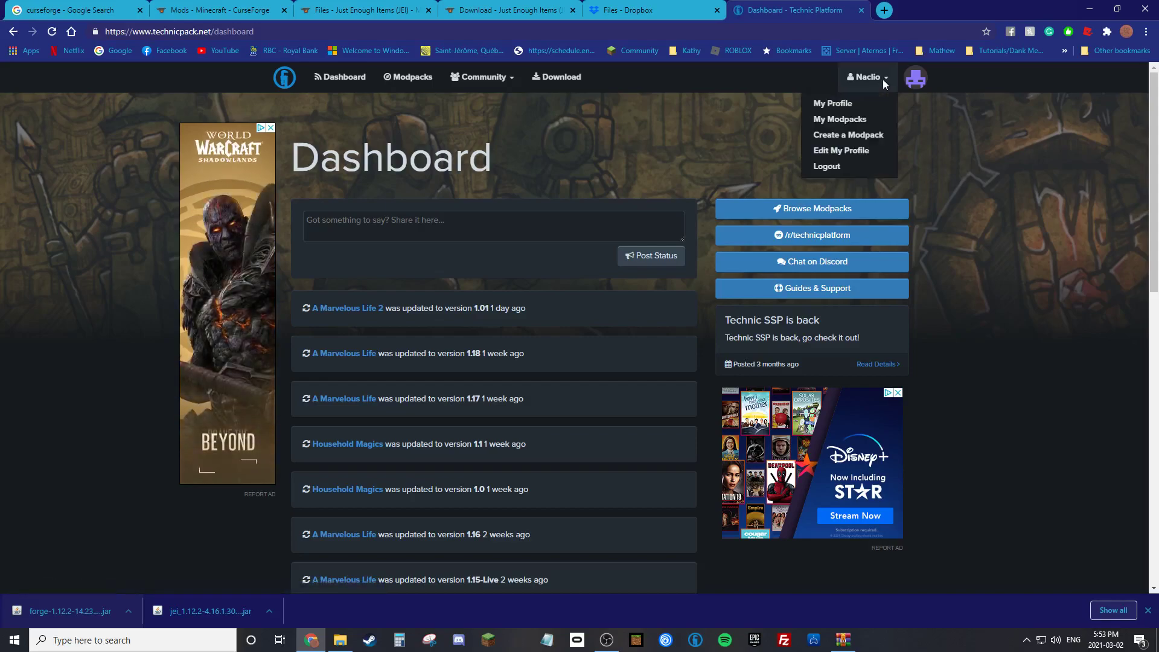
{"action": "left_click", "coordinate": [884, 139]}
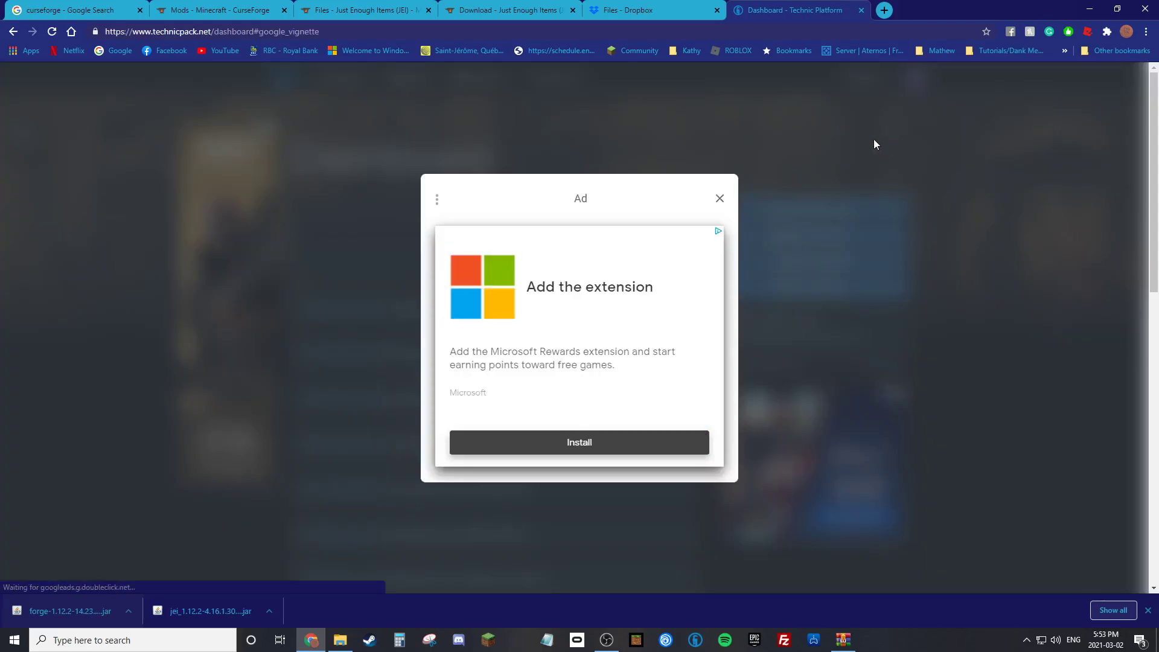
{"action": "left_click", "coordinate": [719, 200]}
Set the new modpack's Minecraft version to 1.12.2 and its name to The MC Experience.
{"action": "left_click", "coordinate": [456, 353]}
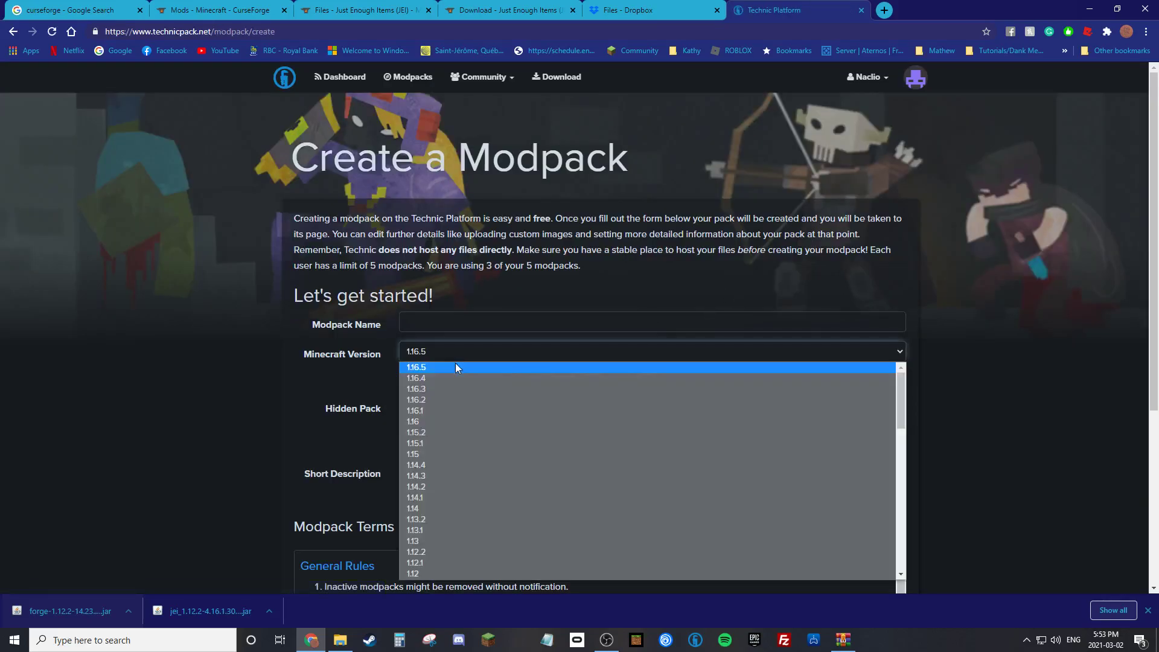
{"action": "scroll", "coordinate": [453, 459], "scroll_direction": "down", "scroll_amount": 2}
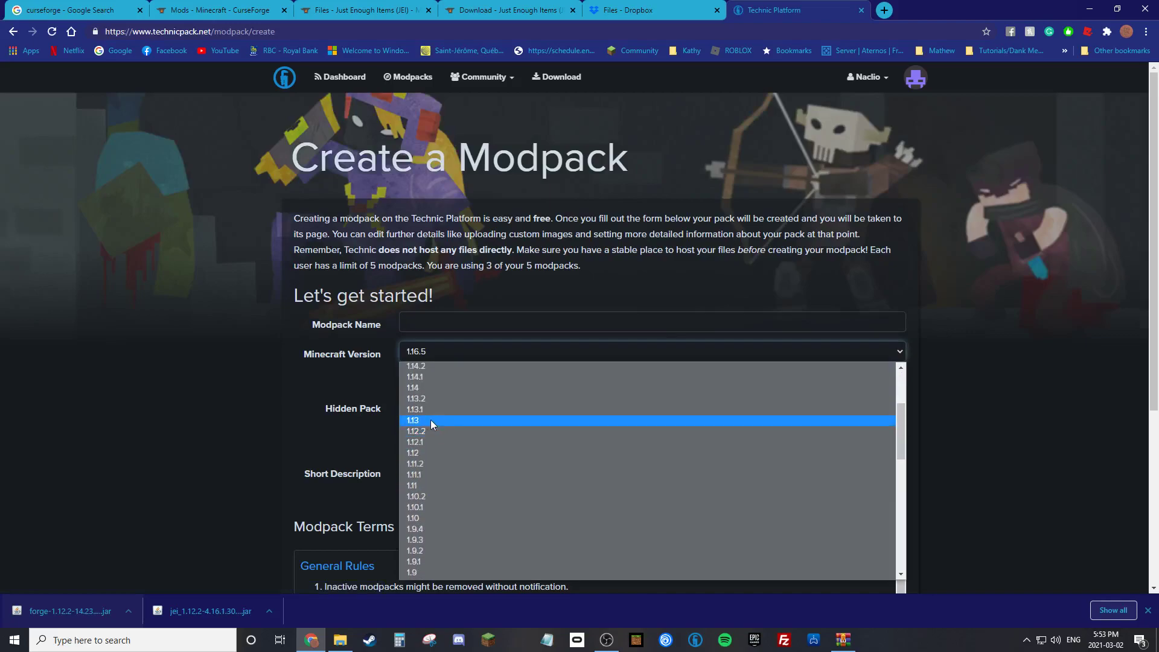
{"action": "left_click", "coordinate": [429, 432]}
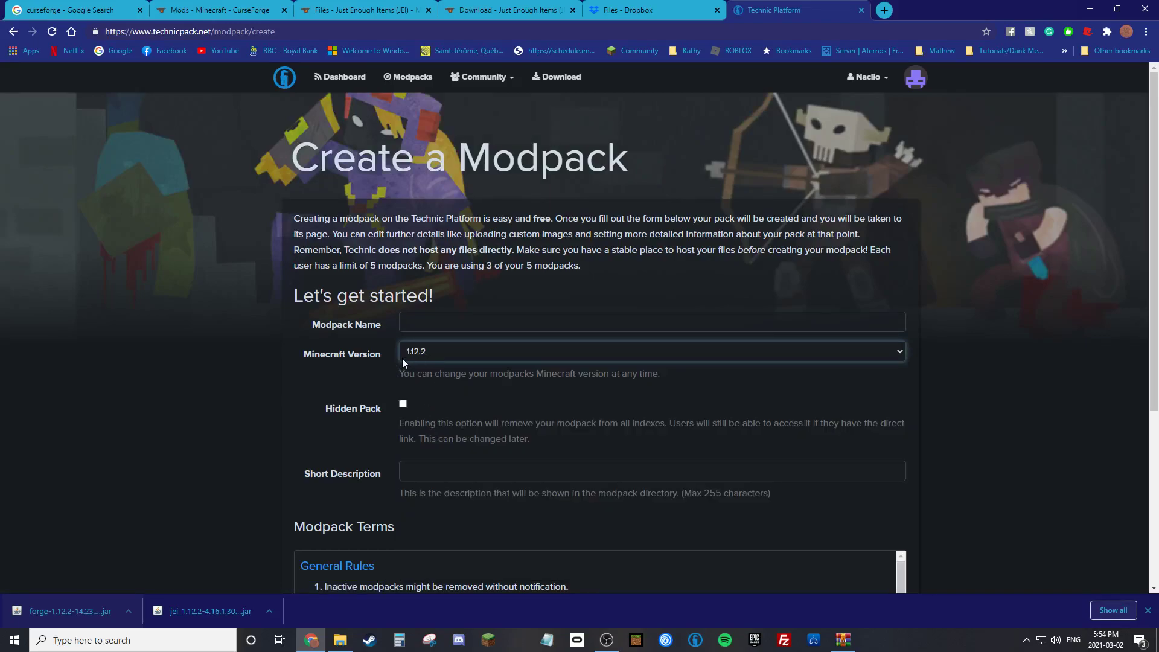
{"action": "left_click", "coordinate": [429, 323]}
{"action": "type", "text": "The MC Experience"}
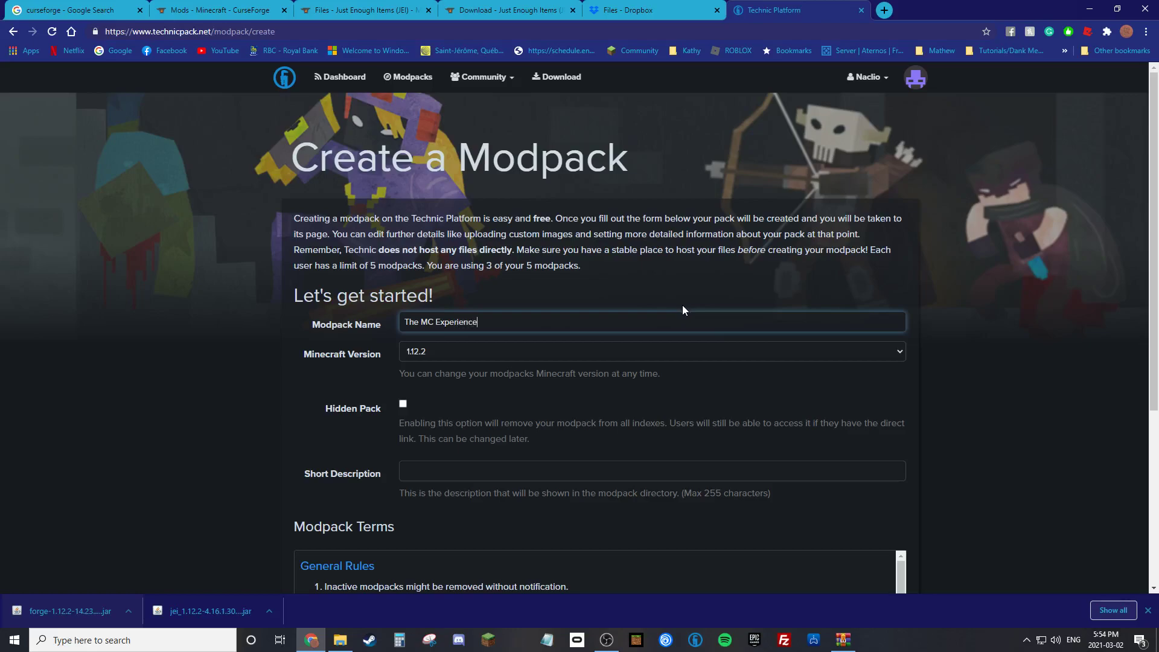
Set the modpack's short description to "A test modpack." and agree to the modpack terms.
{"action": "scroll", "coordinate": [965, 404], "scroll_direction": "down", "scroll_amount": 2}
{"action": "left_click", "coordinate": [724, 355]}
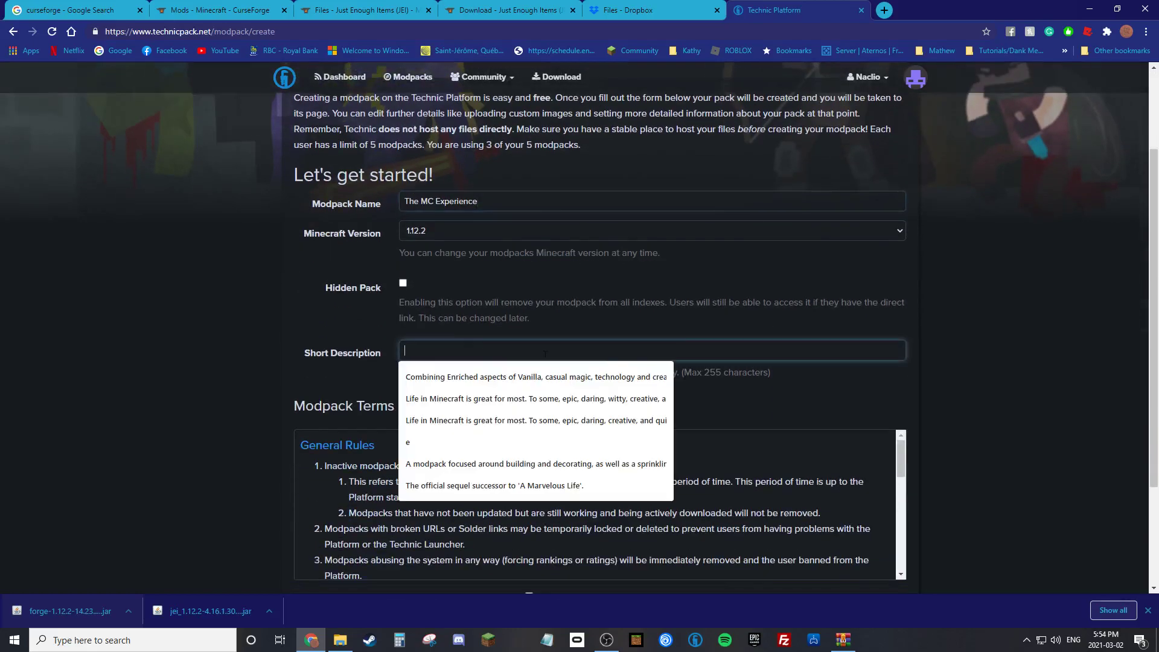
{"action": "type", "text": "T"}
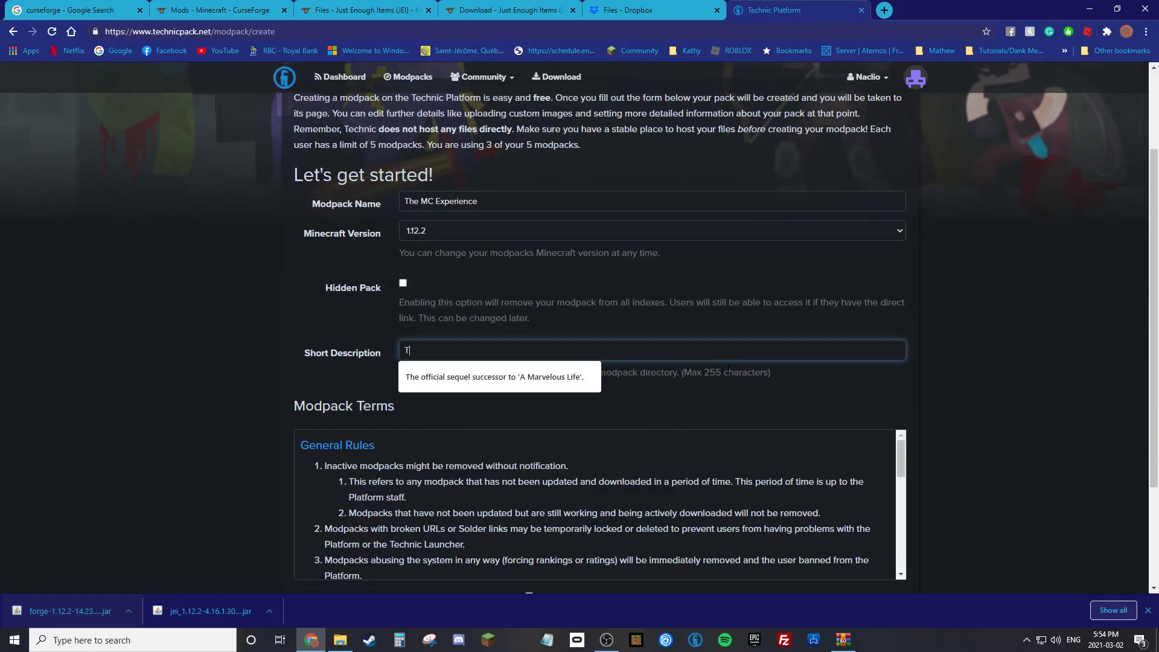
{"action": "type", "text": "his is a test for making a "}
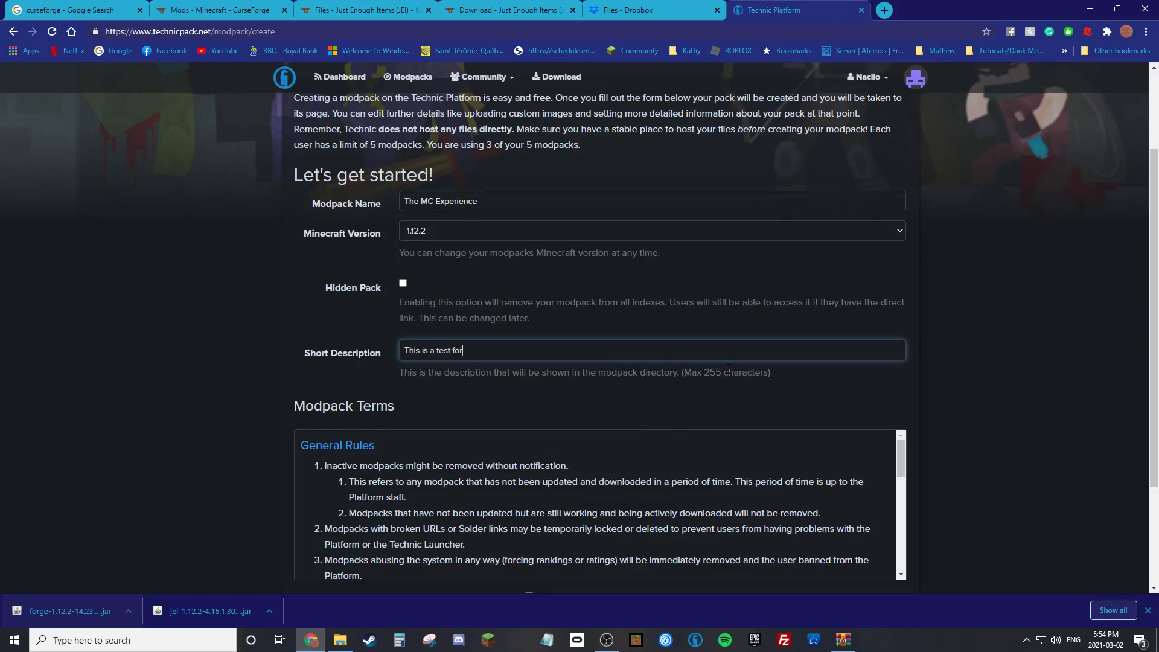
{"action": "type", "text": "modpacks"}
{"action": "key", "text": "BackSpace"}
{"action": "key", "text": "BackSpace"}
{"action": "key", "text": "BackSpace"}
{"action": "key", "text": "BackSpace"}
{"action": "type", "text": "ack"}
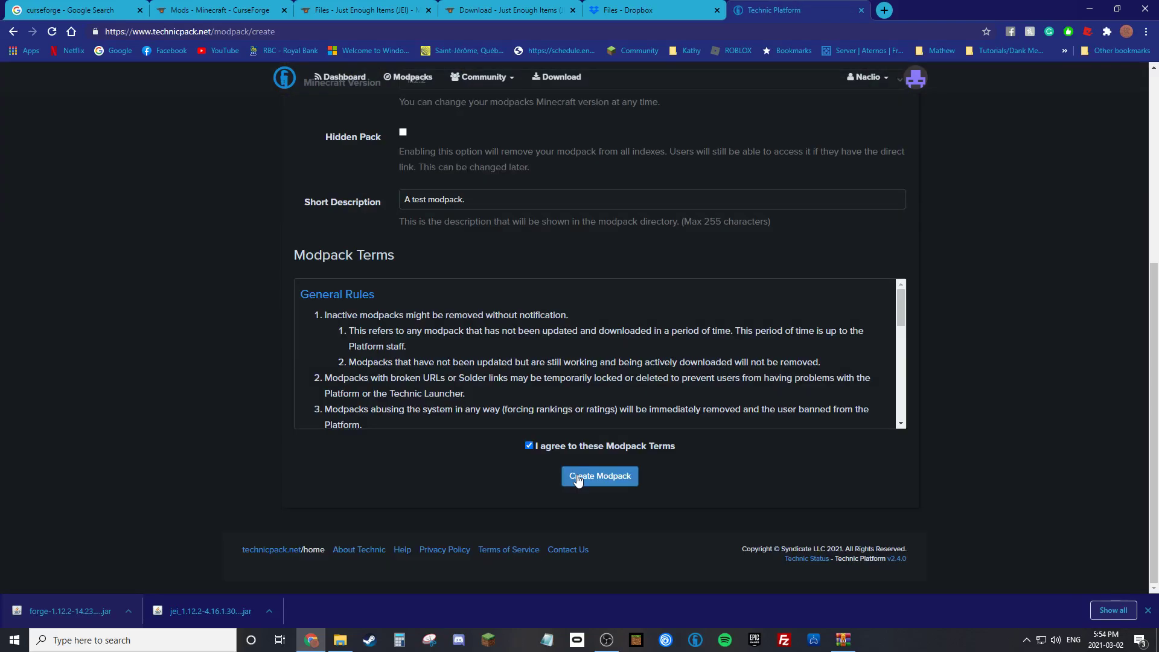
Create the modpack from the completed form and open its page for editing.
{"action": "left_click", "coordinate": [579, 477]}
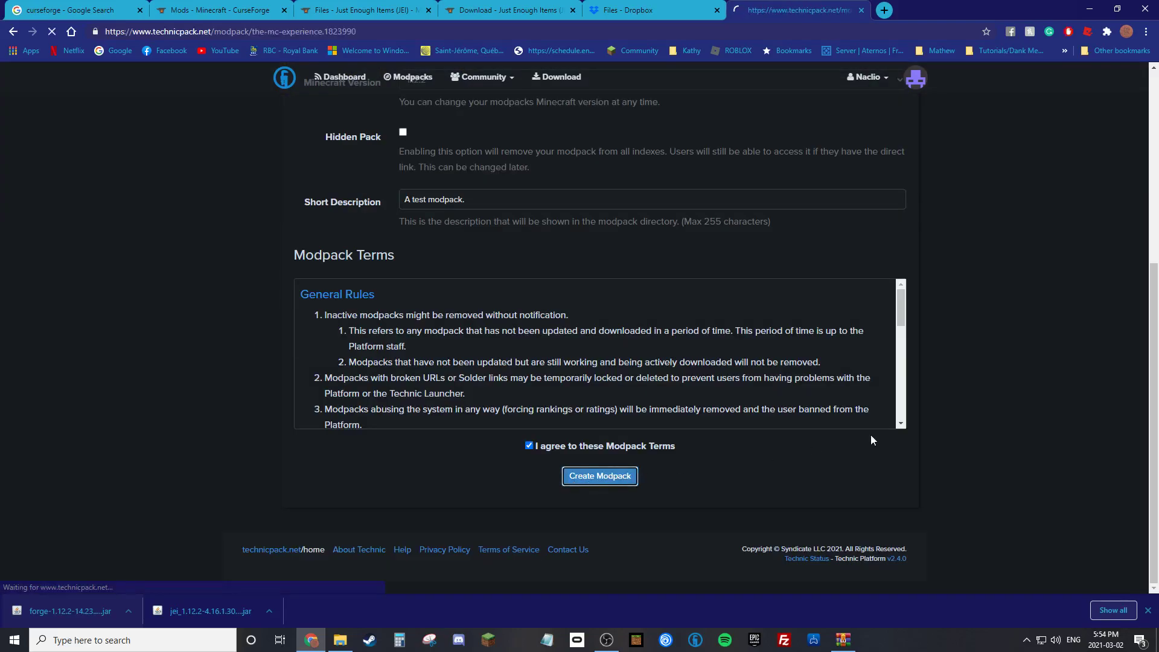
{"action": "scroll", "coordinate": [1019, 444], "scroll_direction": "down", "scroll_amount": 2}
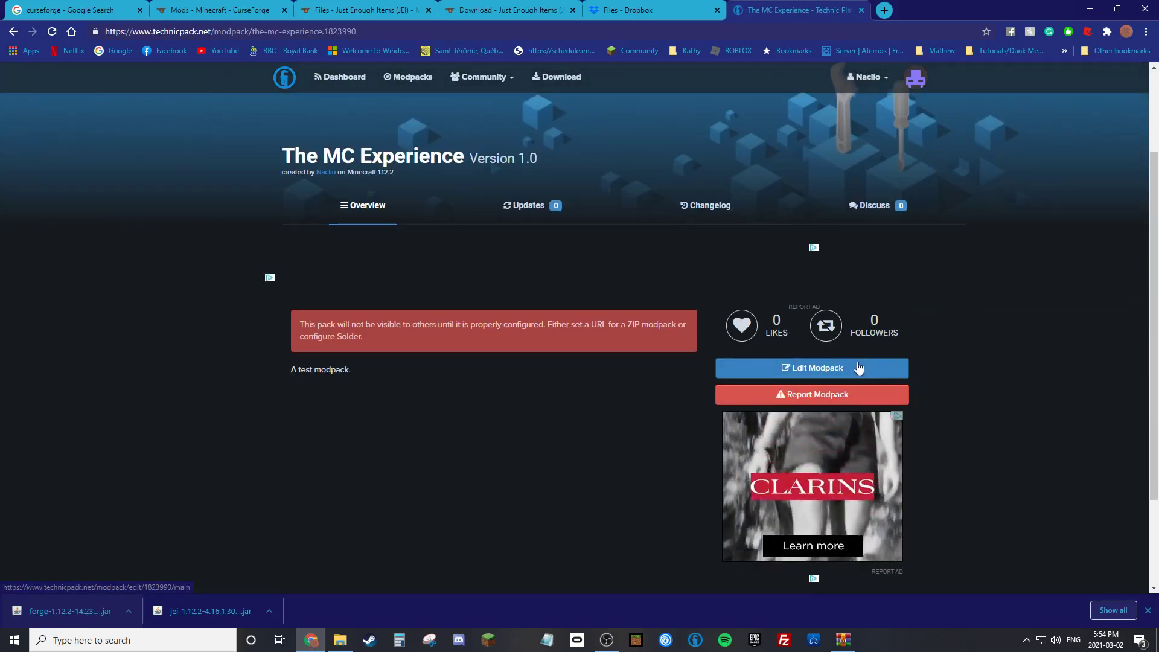
{"action": "left_click", "coordinate": [801, 377]}
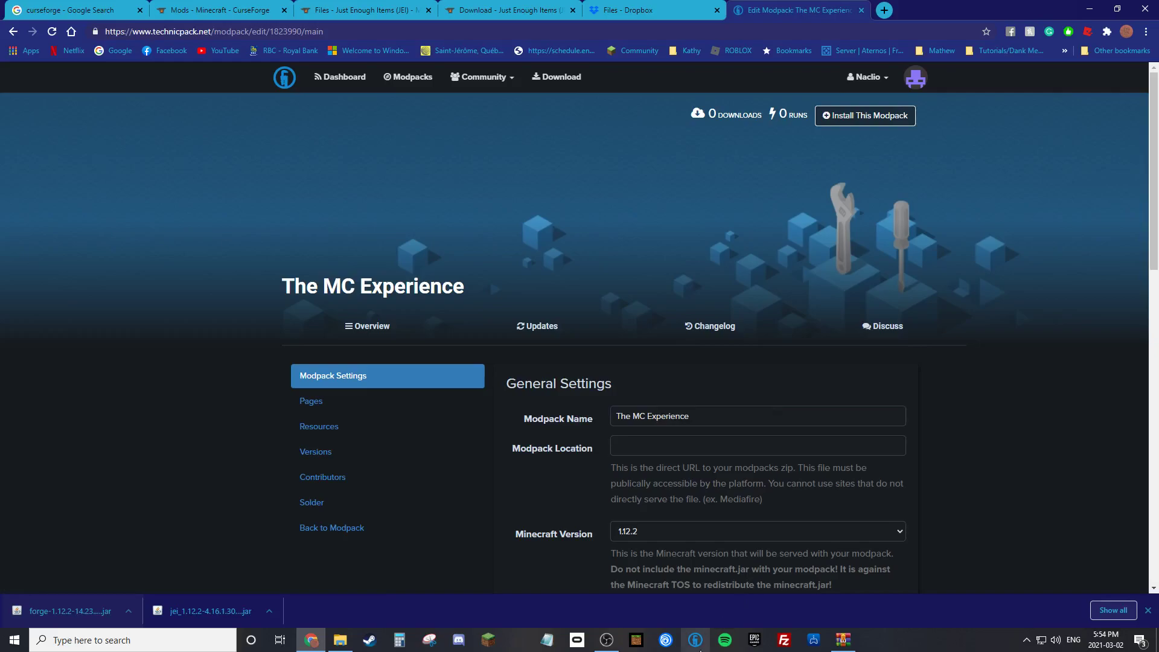
Open the Technic Launcher, search its modpacks for The MC Experience, and close the launcher.
{"action": "left_click", "coordinate": [695, 642]}
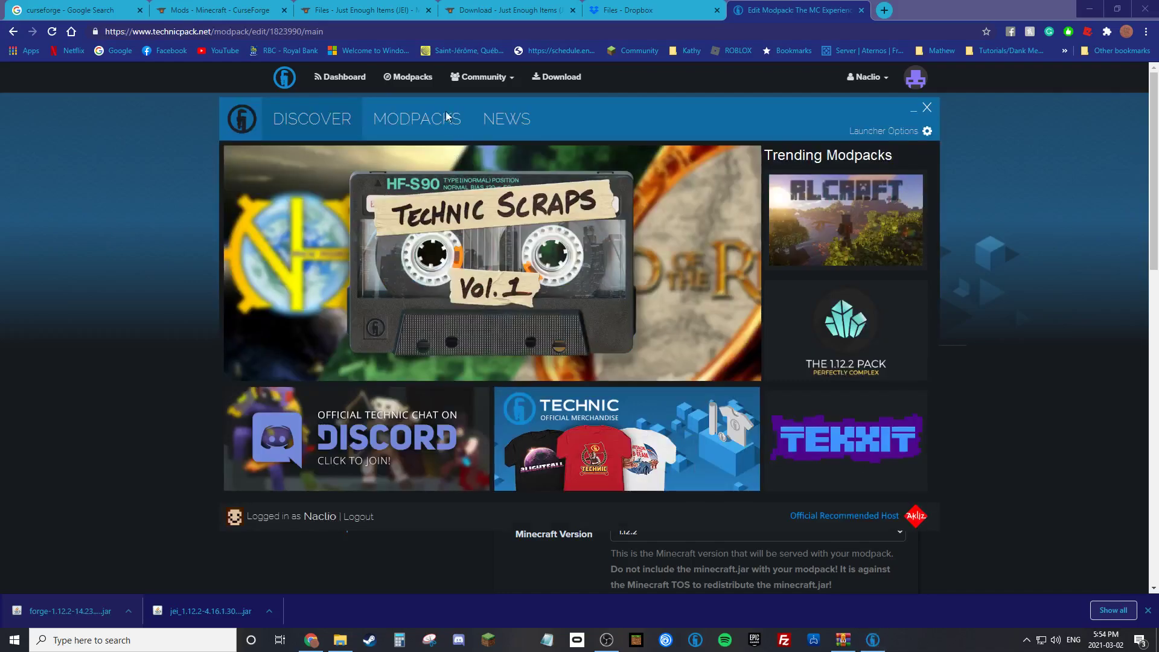
{"action": "left_click", "coordinate": [451, 118]}
{"action": "left_click", "coordinate": [324, 155]}
{"action": "type", "text": "The MC Experience"}
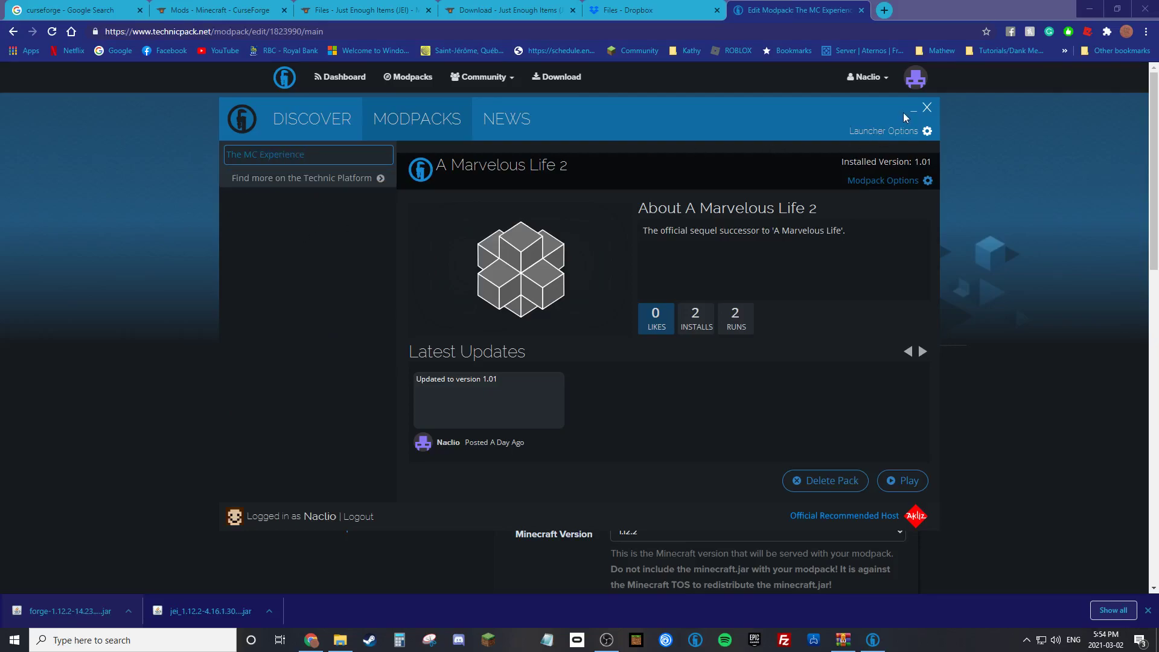
{"action": "left_click", "coordinate": [926, 107]}
Examine the modpack's general settings, especially the Modpack Location requirements, along with the uploaded ZIP in Dropbox.
{"action": "scroll", "coordinate": [730, 377], "scroll_direction": "down", "scroll_amount": 2}
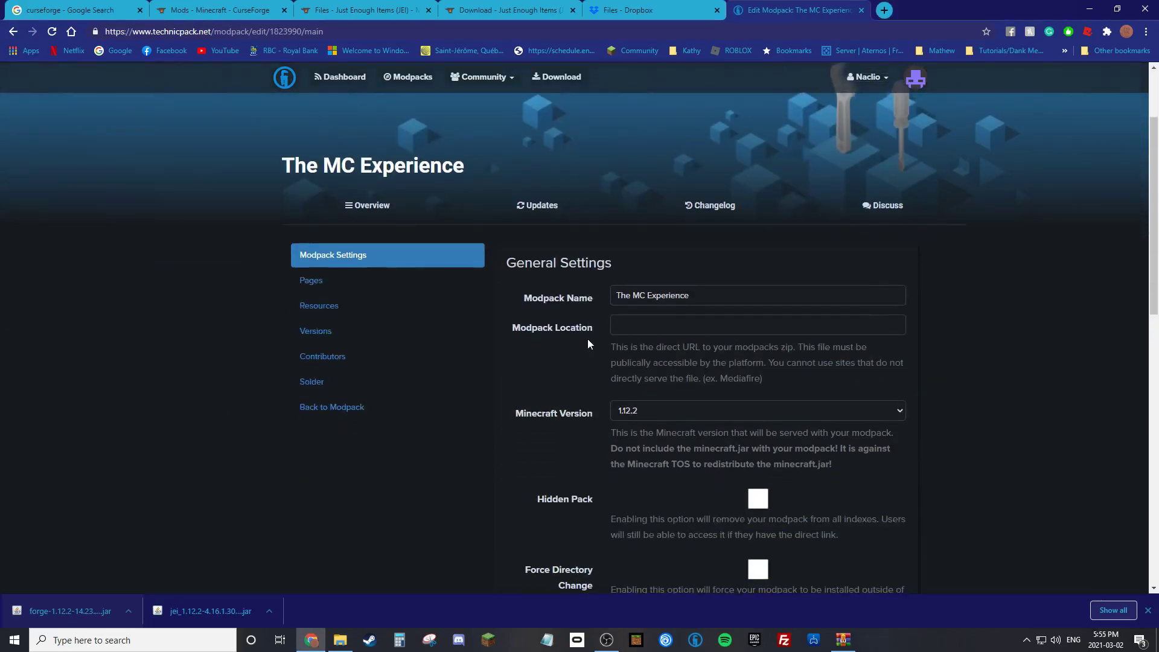
{"action": "left_click", "coordinate": [694, 325]}
{"action": "left_click", "coordinate": [705, 292]}
{"action": "left_click", "coordinate": [867, 77]}
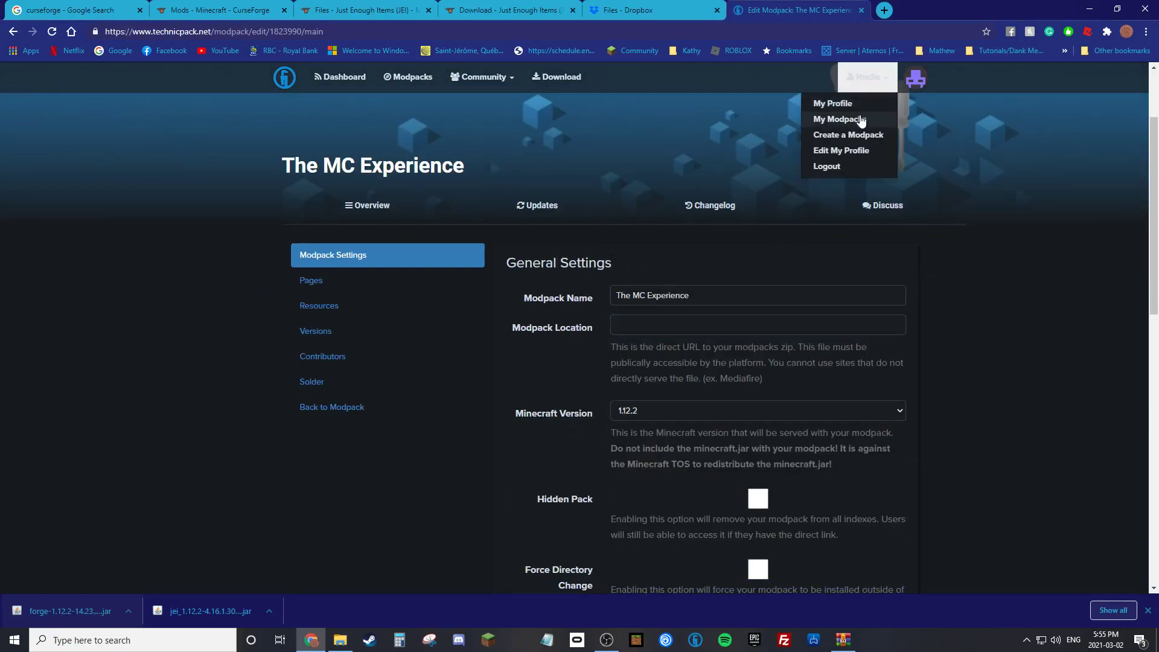
{"action": "left_click", "coordinate": [954, 339]}
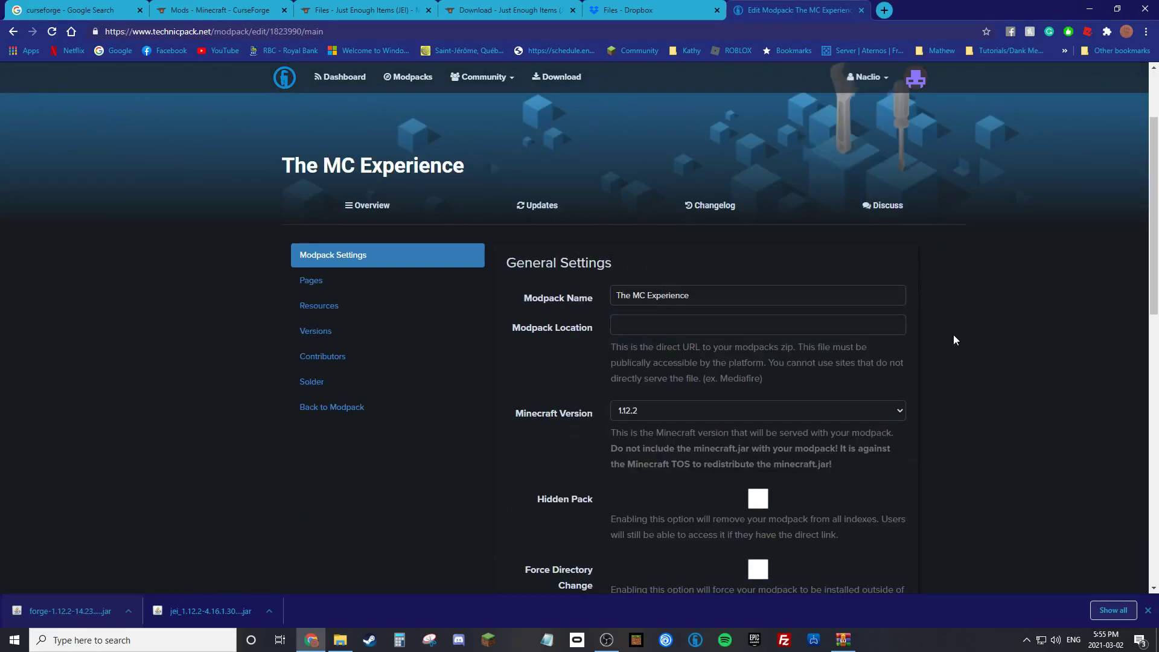
{"action": "left_click", "coordinate": [644, 327]}
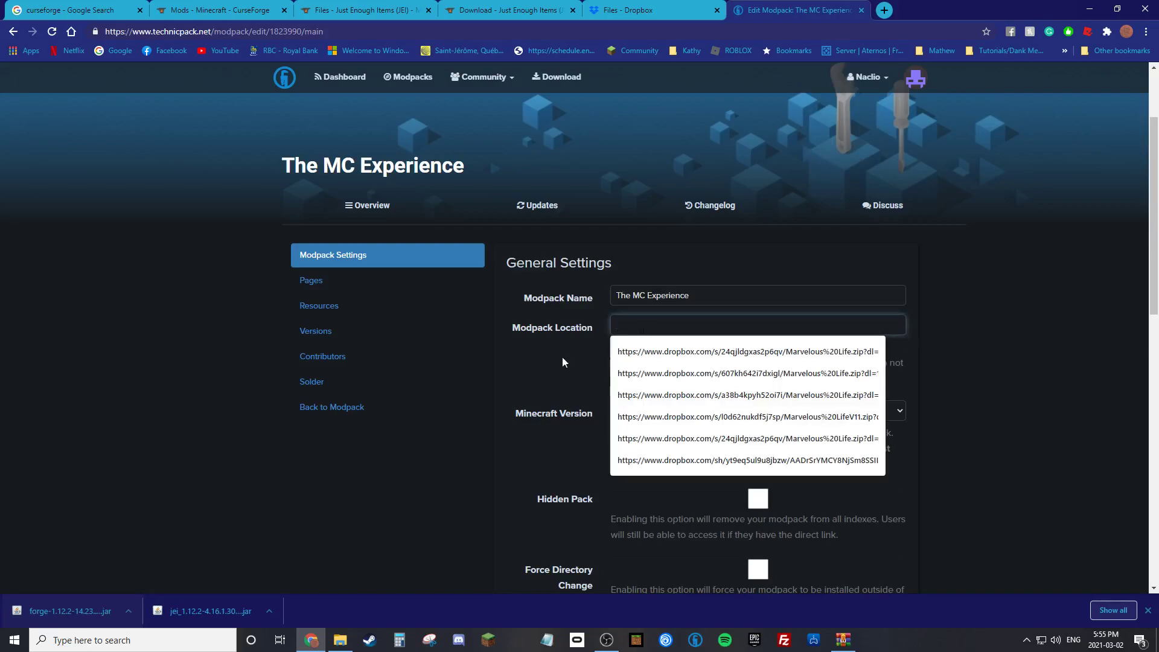
{"action": "left_click", "coordinate": [592, 348]}
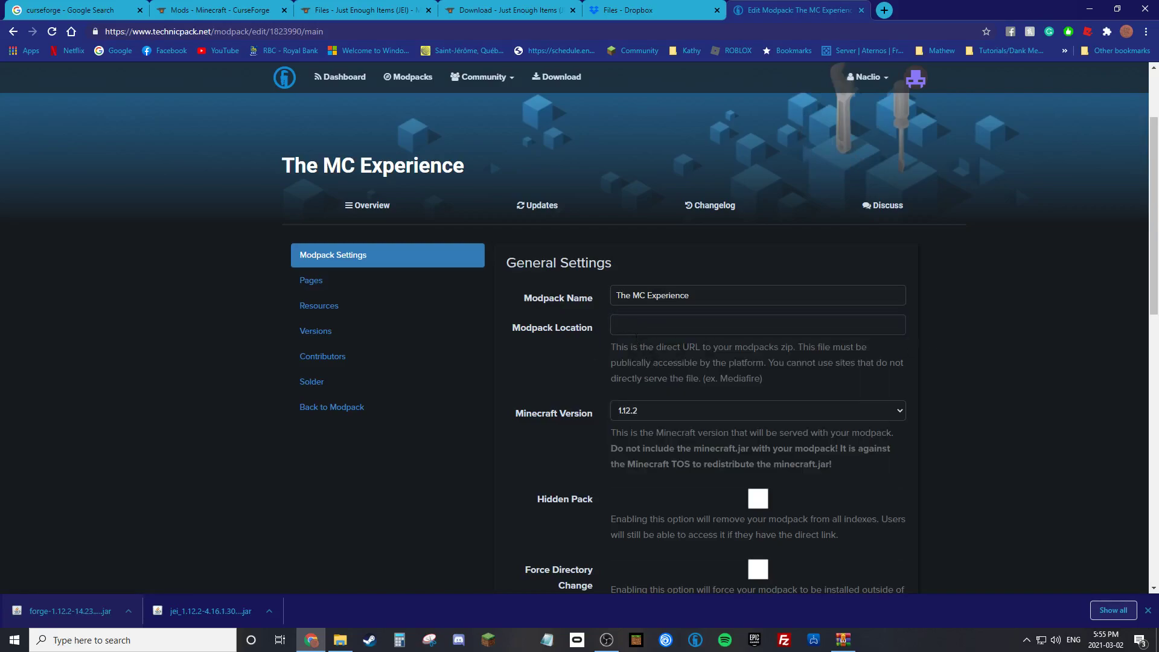
{"action": "left_click", "coordinate": [628, 9]}
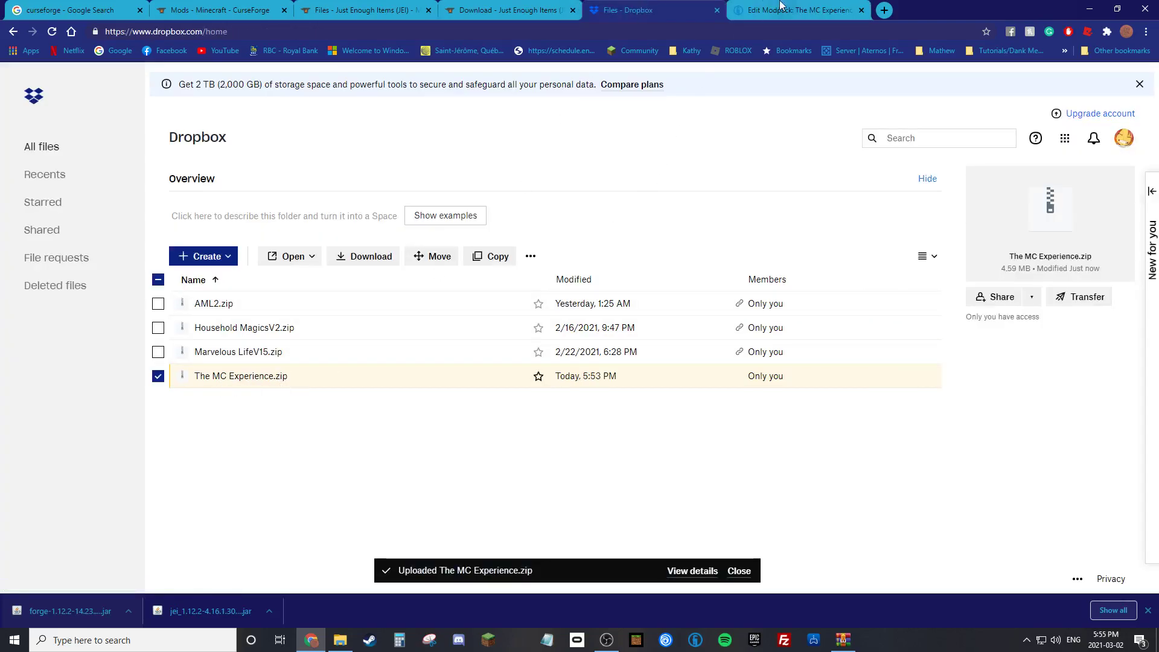
{"action": "key", "text": "ctrl+Tab"}
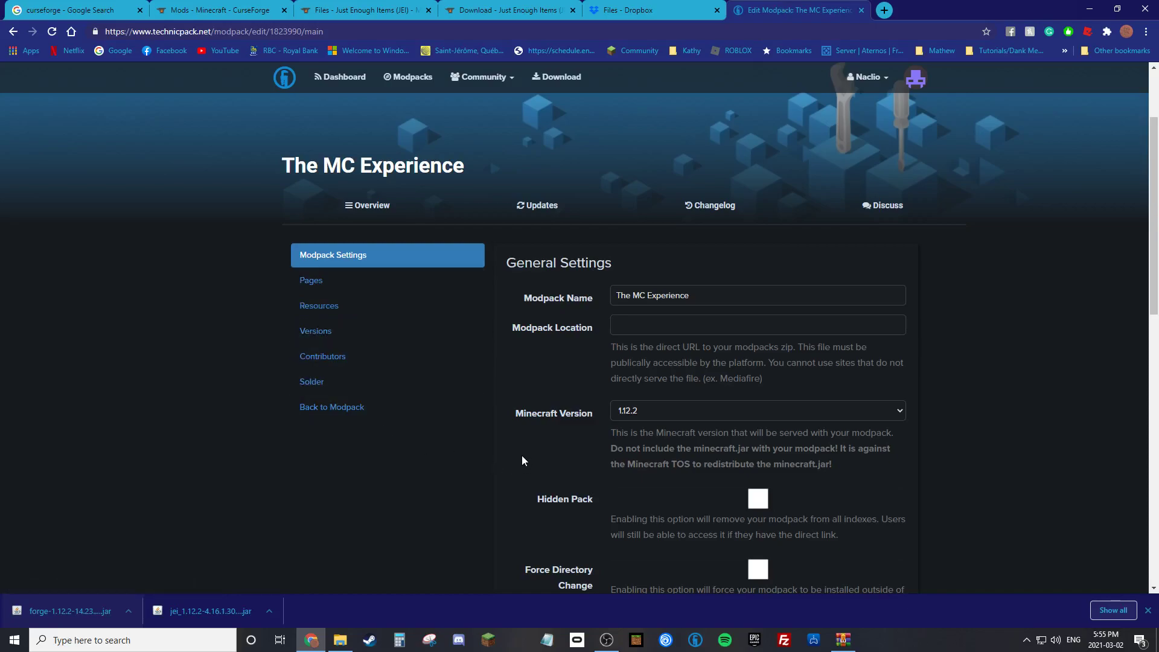
{"action": "scroll", "coordinate": [511, 466], "scroll_direction": "down", "scroll_amount": 2}
{"action": "scroll", "coordinate": [507, 468], "scroll_direction": "up", "scroll_amount": 3}
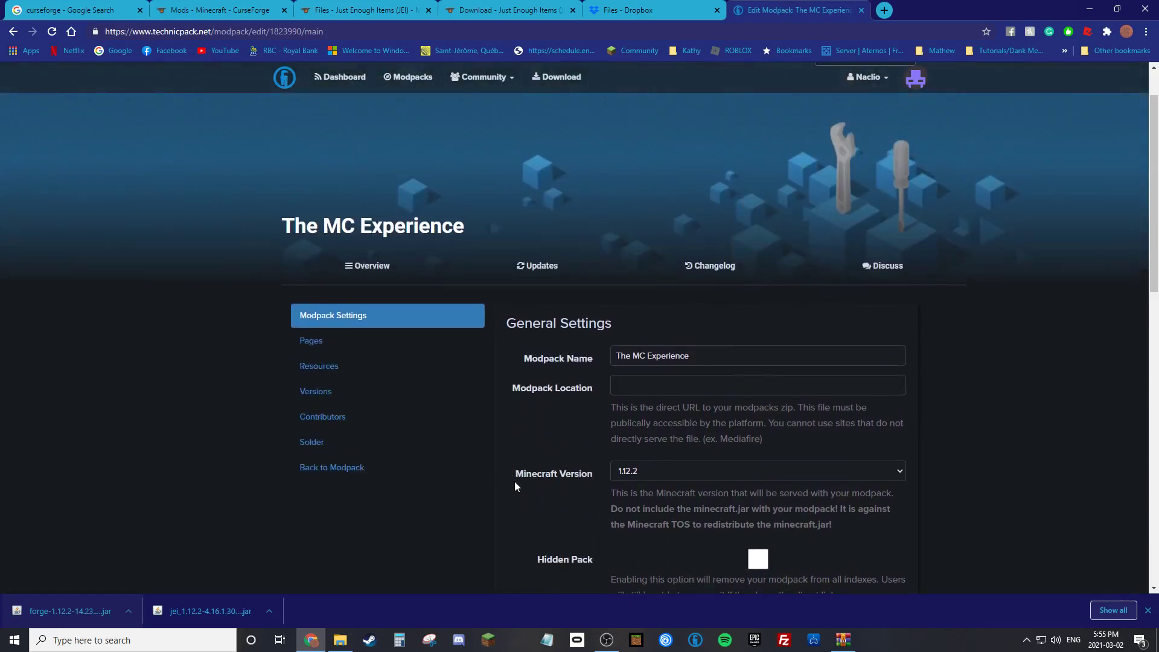
{"action": "scroll", "coordinate": [514, 485], "scroll_direction": "down", "scroll_amount": 2}
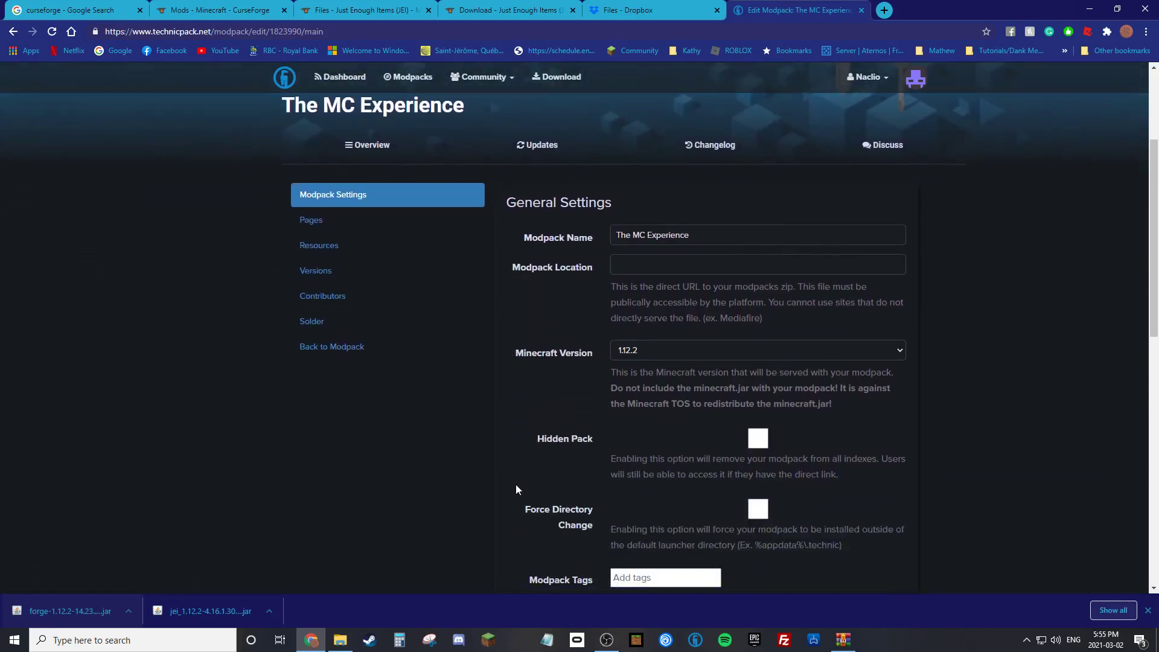
Open the modpack's Versions page and read the notes on pushing new versions and using Solder.
{"action": "left_click", "coordinate": [367, 277]}
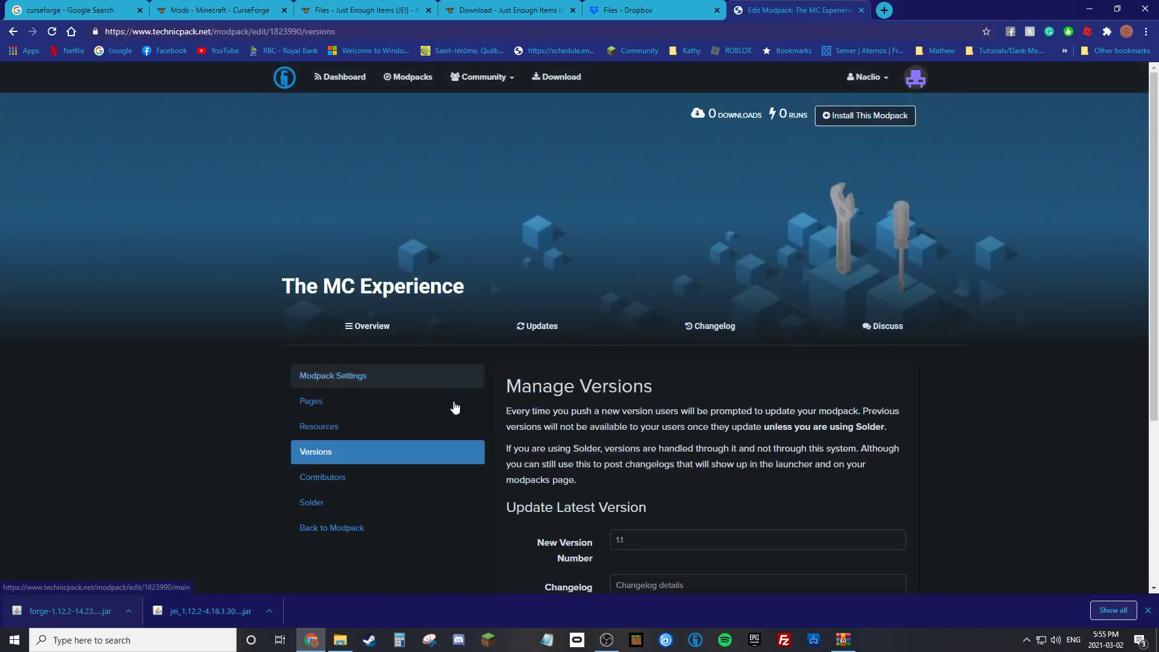
{"action": "scroll", "coordinate": [531, 460], "scroll_direction": "down", "scroll_amount": 4}
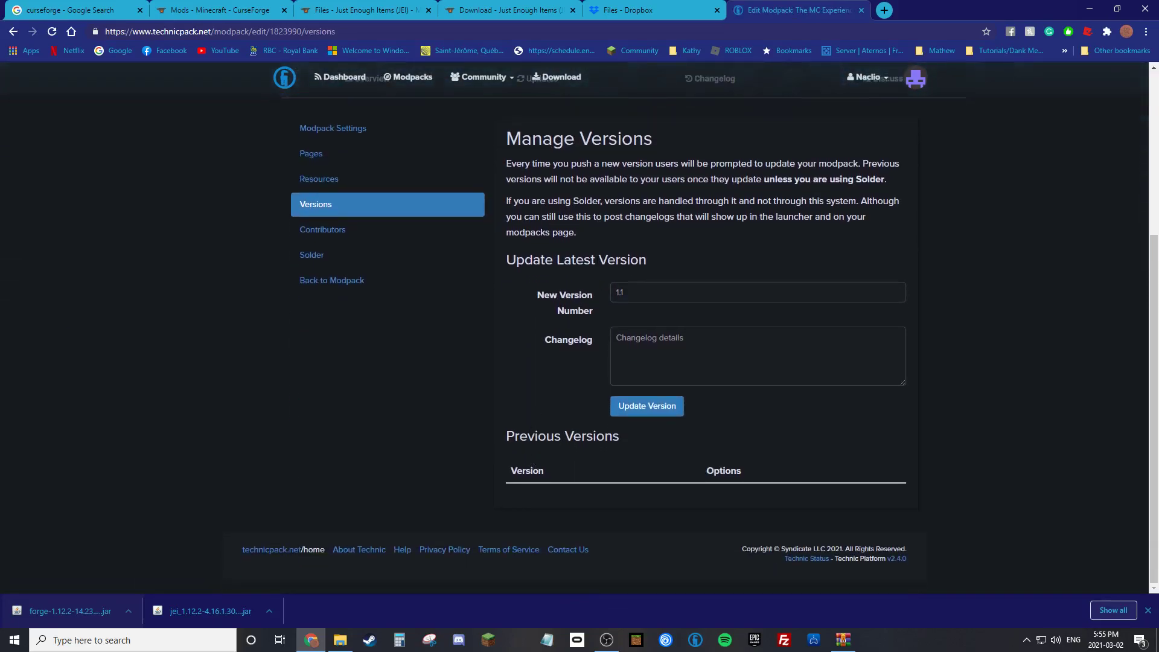
{"action": "left_click_drag", "start_coordinate": [505, 199], "coordinate": [584, 241]}
{"action": "left_click", "coordinate": [585, 241]}
{"action": "left_click", "coordinate": [642, 293]}
{"action": "type", "text": "1.0"}
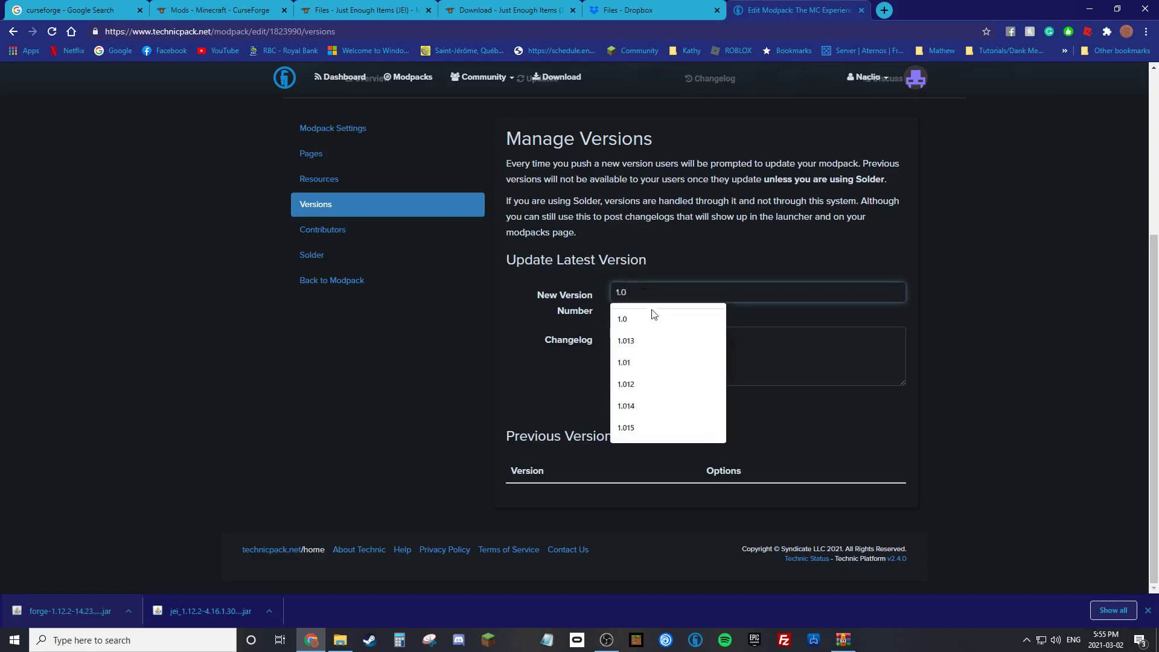
{"action": "left_click", "coordinate": [748, 356]}
{"action": "type", "text": "fdsfs"}
{"action": "key", "text": "ctrl+a"}
{"action": "key", "text": "BackSpace"}
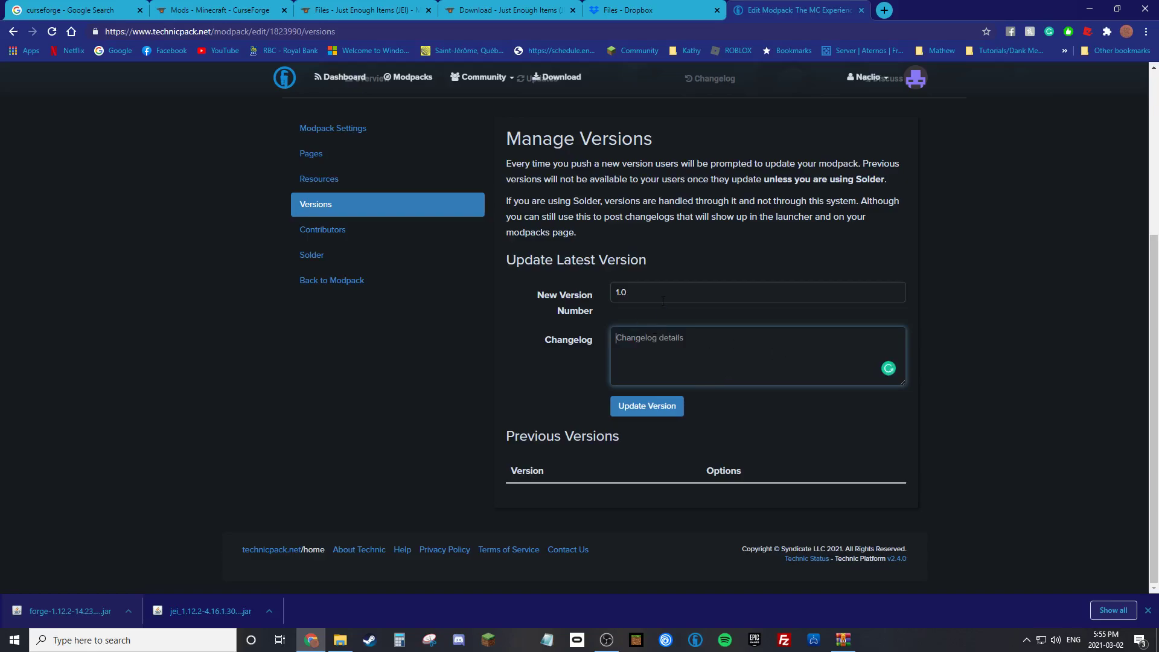
{"action": "double_click", "coordinate": [660, 293]}
{"action": "type", "text": "1.1"}
{"action": "left_click", "coordinate": [348, 127]}
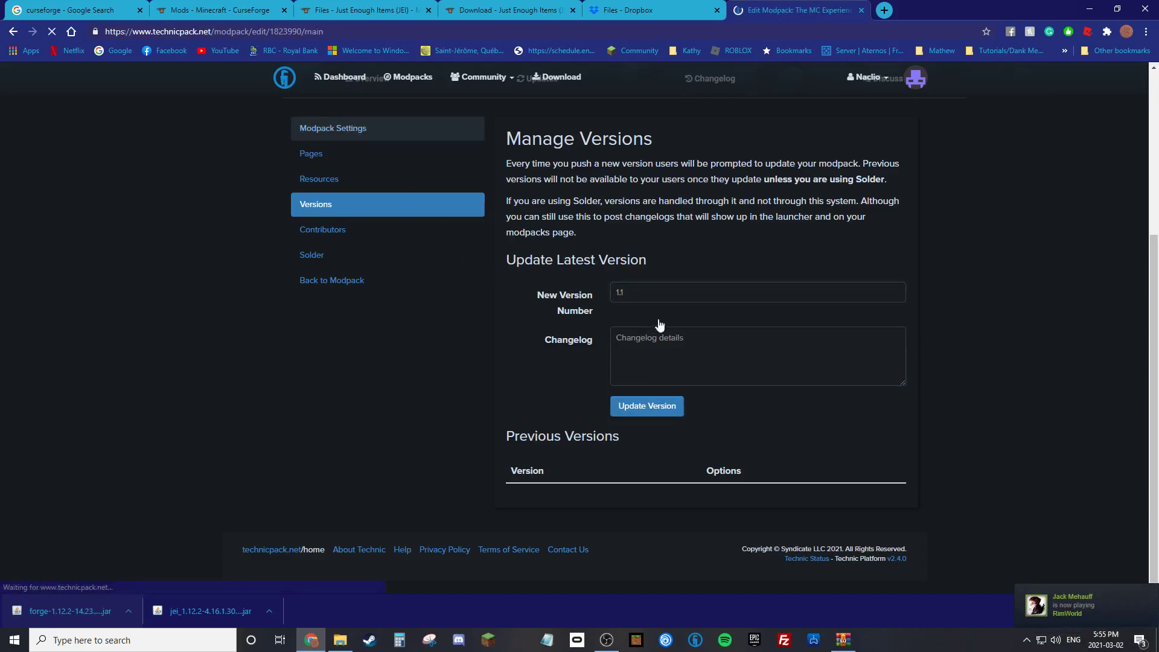
Create a view link for The MC Experience.zip in Dropbox and copy it.
{"action": "key", "text": "ctrl+shift+Tab"}
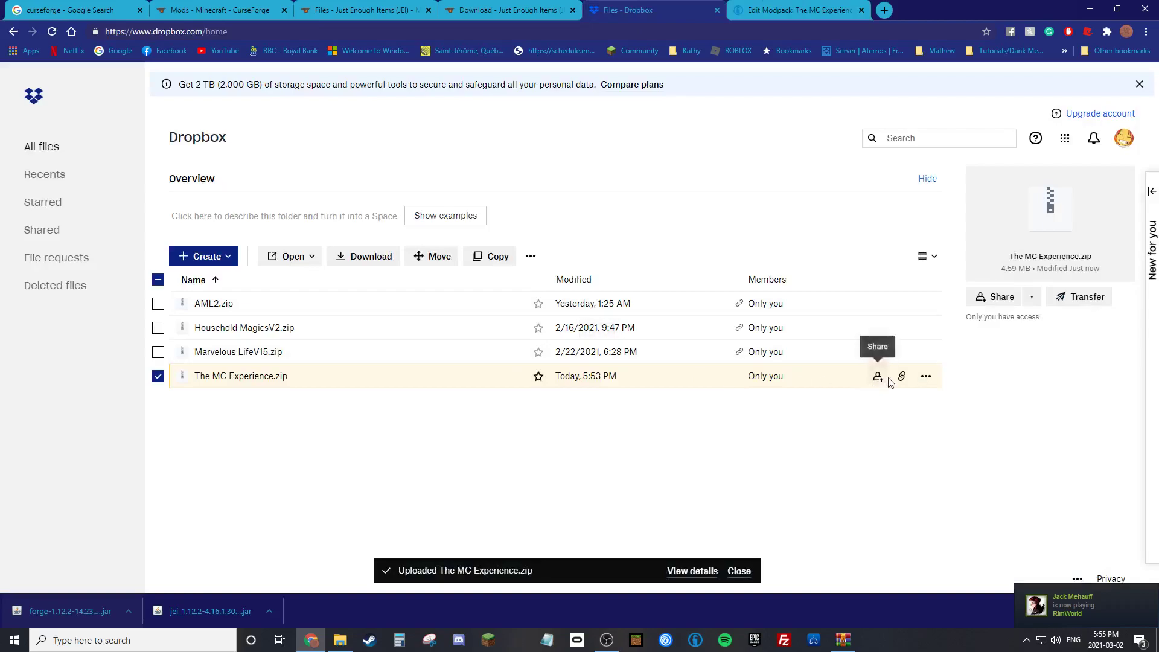
{"action": "left_click", "coordinate": [878, 377]}
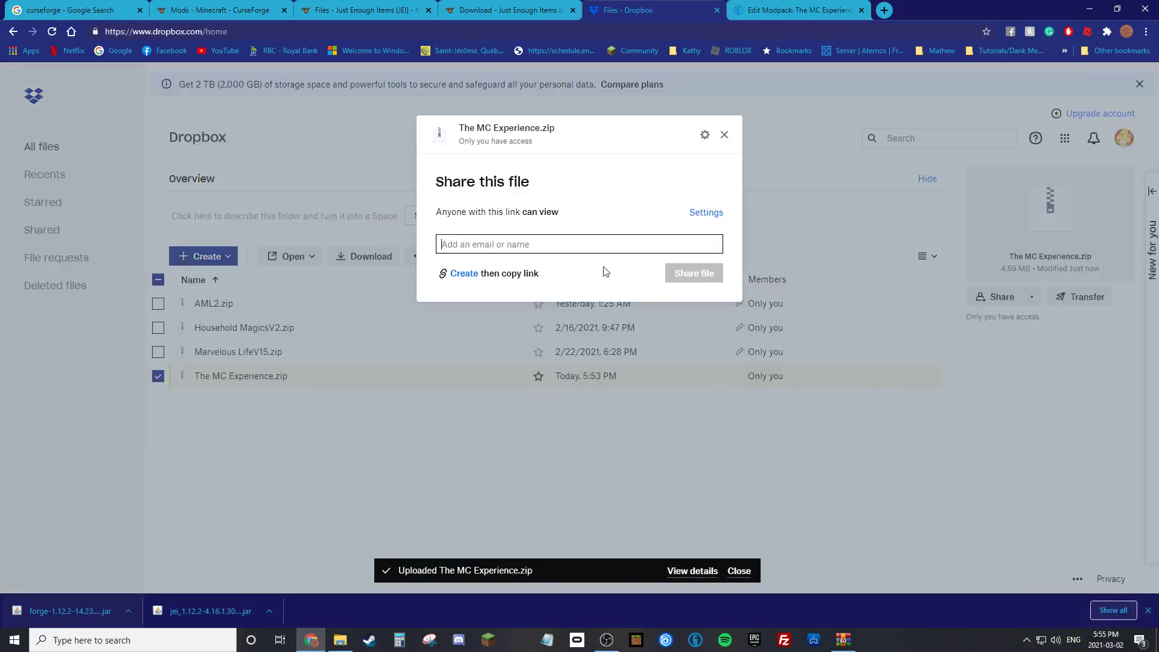
{"action": "left_click", "coordinate": [468, 275]}
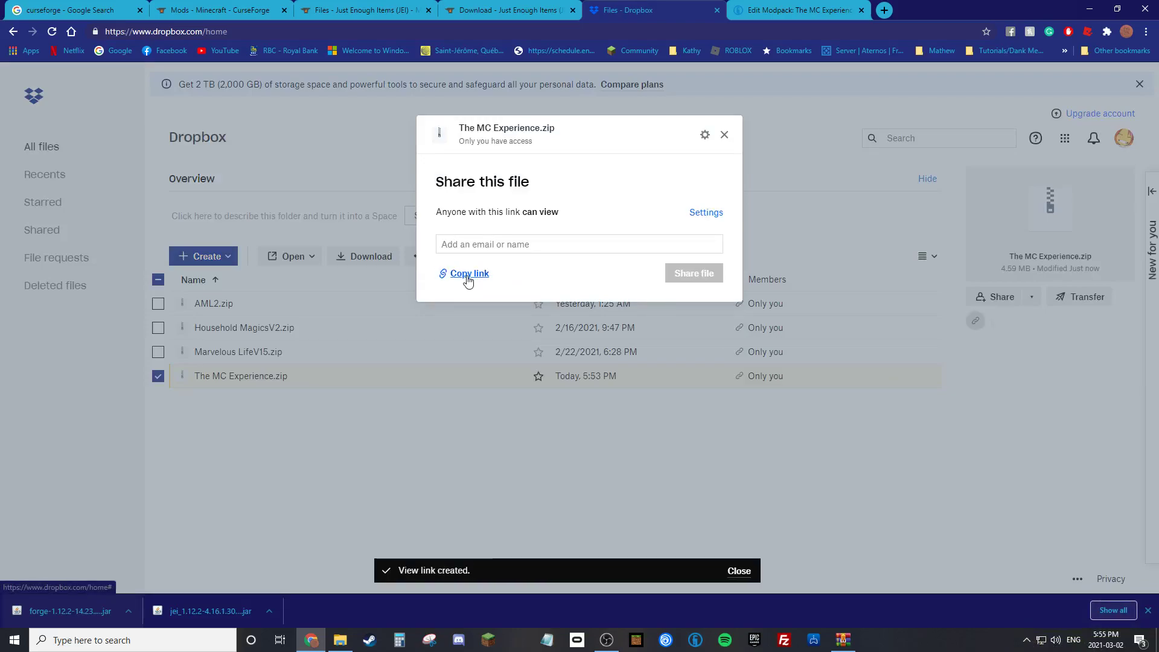
{"action": "left_click", "coordinate": [468, 275]}
{"action": "right_click", "coordinate": [525, 578]}
{"action": "right_click", "coordinate": [560, 573]}
{"action": "right_click", "coordinate": [560, 574]}
{"action": "left_click", "coordinate": [582, 495]}
{"action": "right_click", "coordinate": [564, 565]}
{"action": "left_click", "coordinate": [585, 493]}
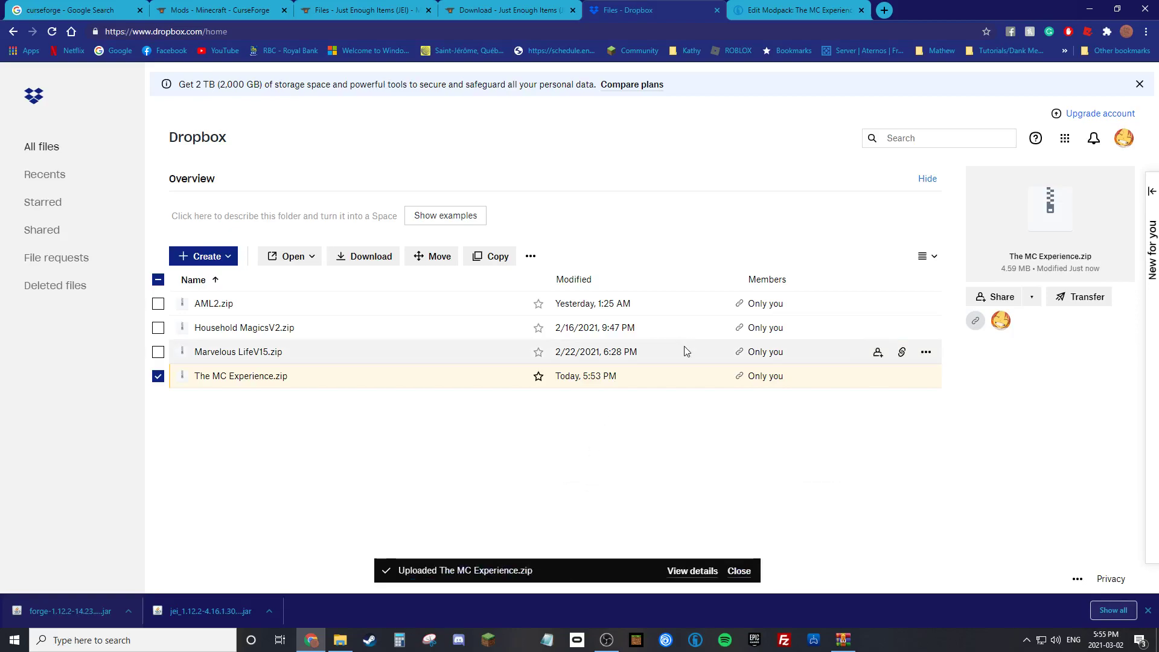
Paste the copied Dropbox link as the Modpack Location in the Technic modpack settings.
{"action": "left_click", "coordinate": [821, 9]}
{"action": "scroll", "coordinate": [613, 306], "scroll_direction": "down", "scroll_amount": 3}
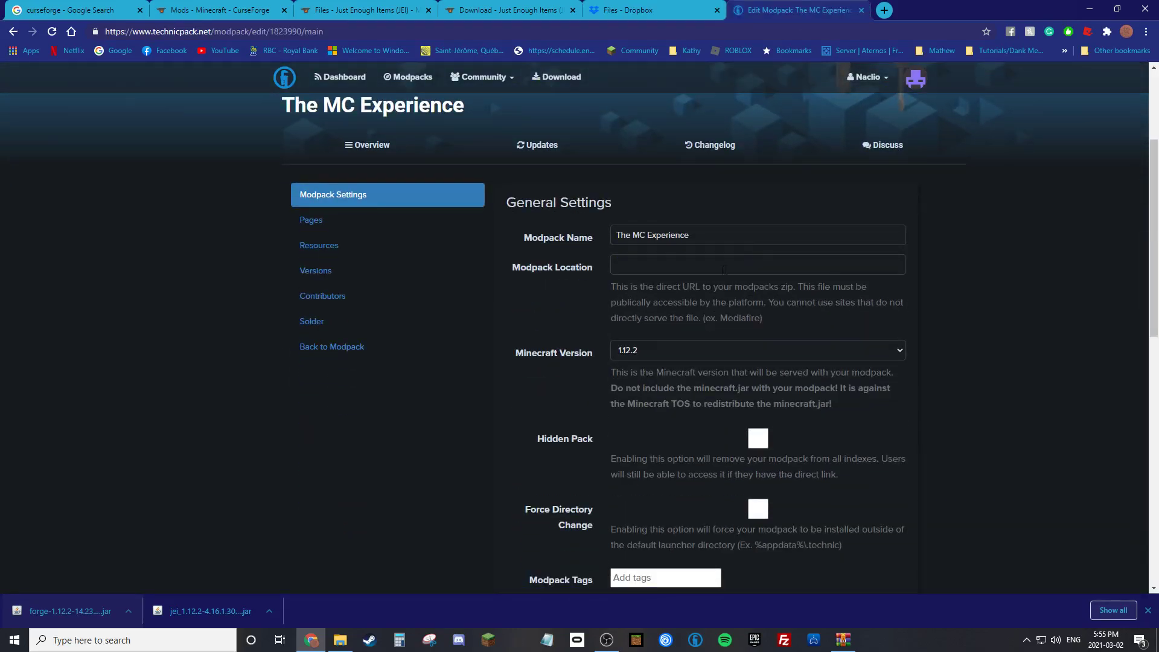
{"action": "left_click", "coordinate": [687, 270]}
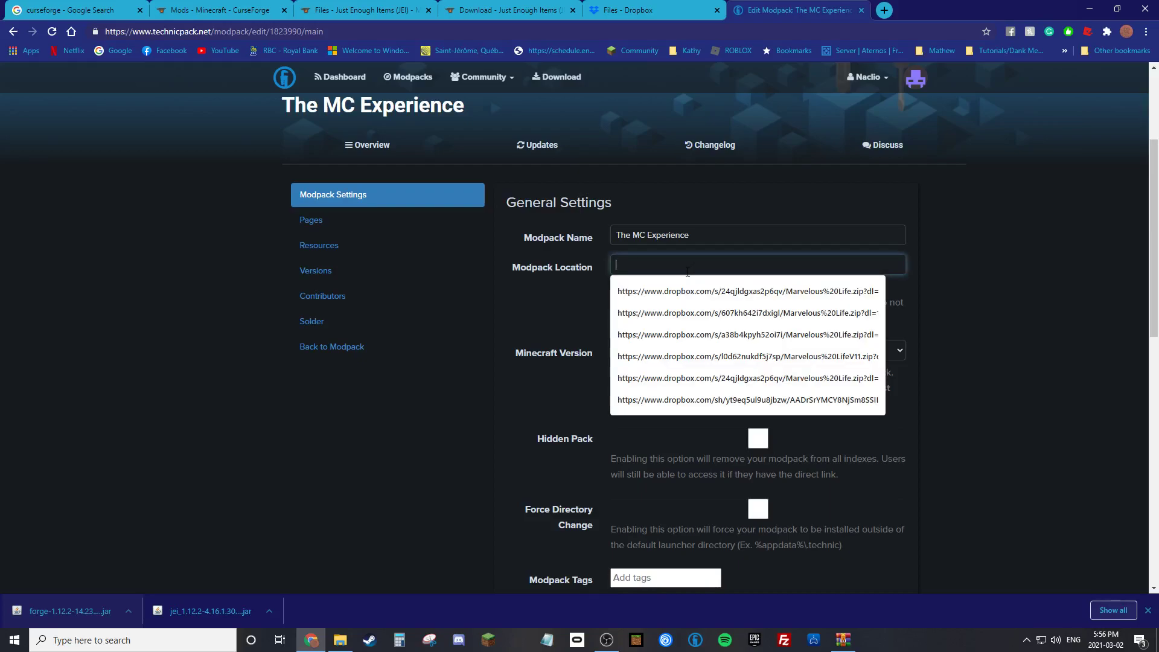
{"action": "key", "text": "ctrl+v"}
{"action": "left_click_drag", "start_coordinate": [663, 264], "coordinate": [976, 263]}
{"action": "left_click", "coordinate": [894, 269]}
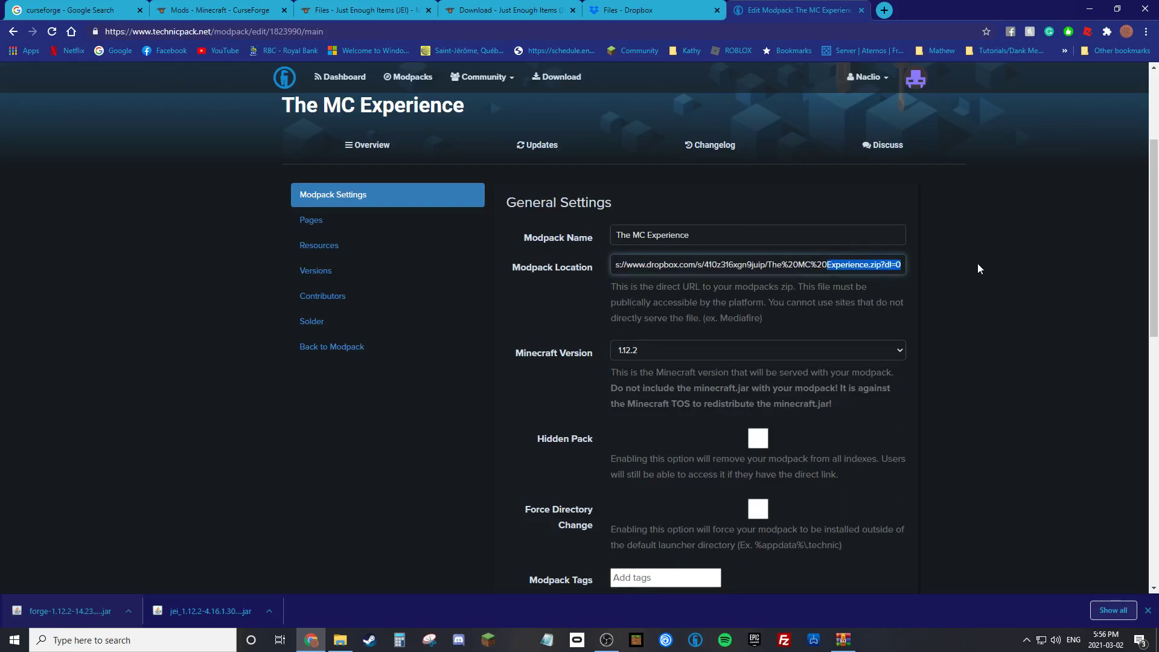
Change the end of the Modpack Location link to dl=1 and save the settings.
{"action": "key", "text": "Right"}
{"action": "key", "text": "shift+Left"}
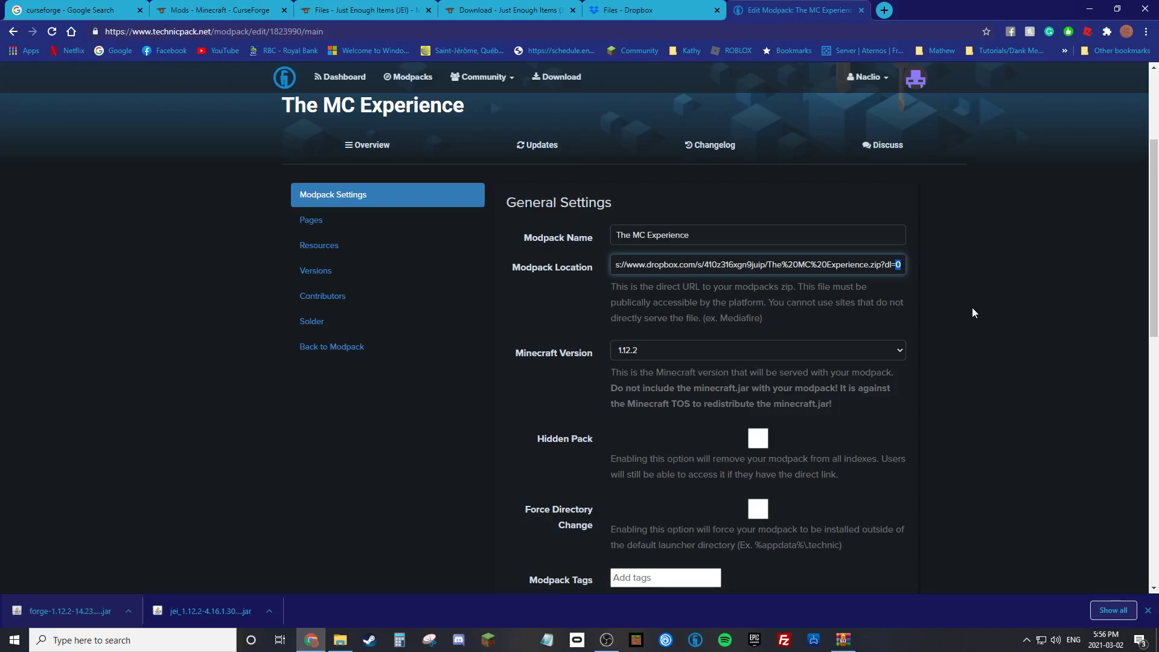
{"action": "type", "text": "1"}
{"action": "key", "text": "Return"}
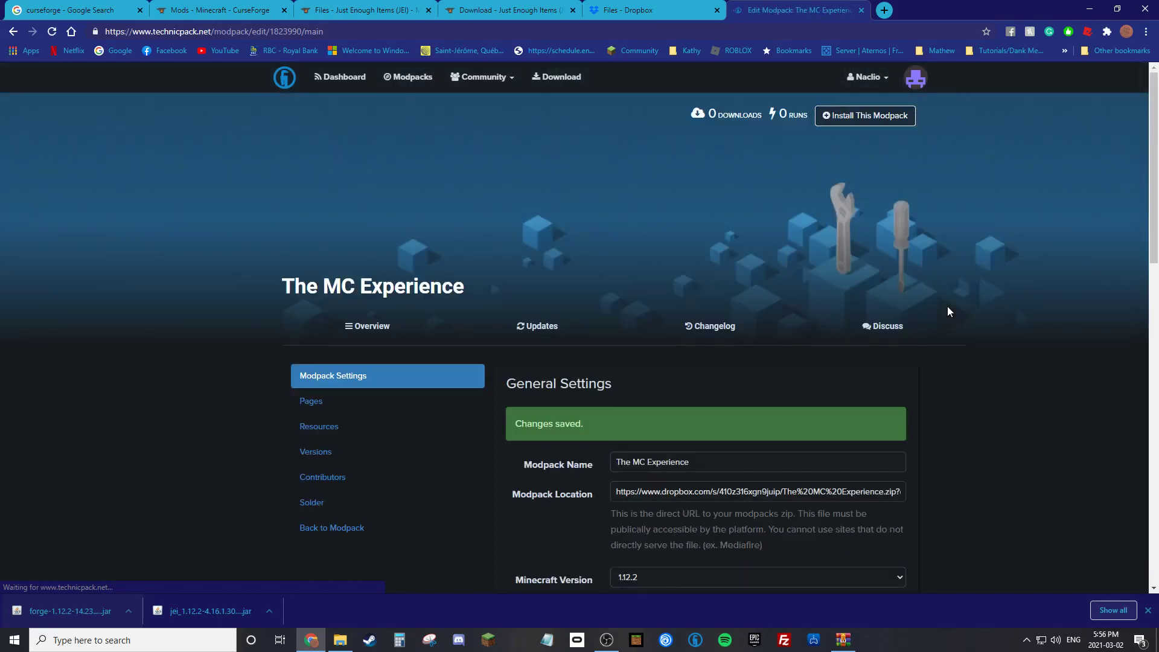
Update the modpack with its current settings from the end of the settings form.
{"action": "scroll", "coordinate": [934, 360], "scroll_direction": "down", "scroll_amount": 11}
{"action": "scroll", "coordinate": [733, 453], "scroll_direction": "down", "scroll_amount": 2}
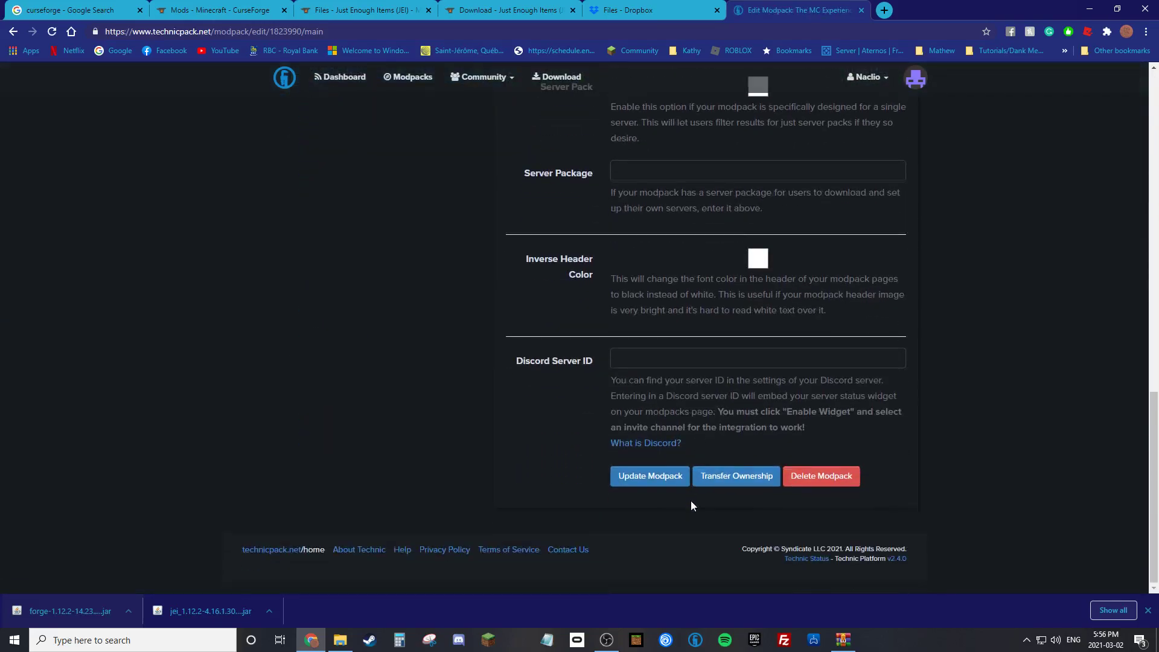
{"action": "left_click", "coordinate": [650, 476]}
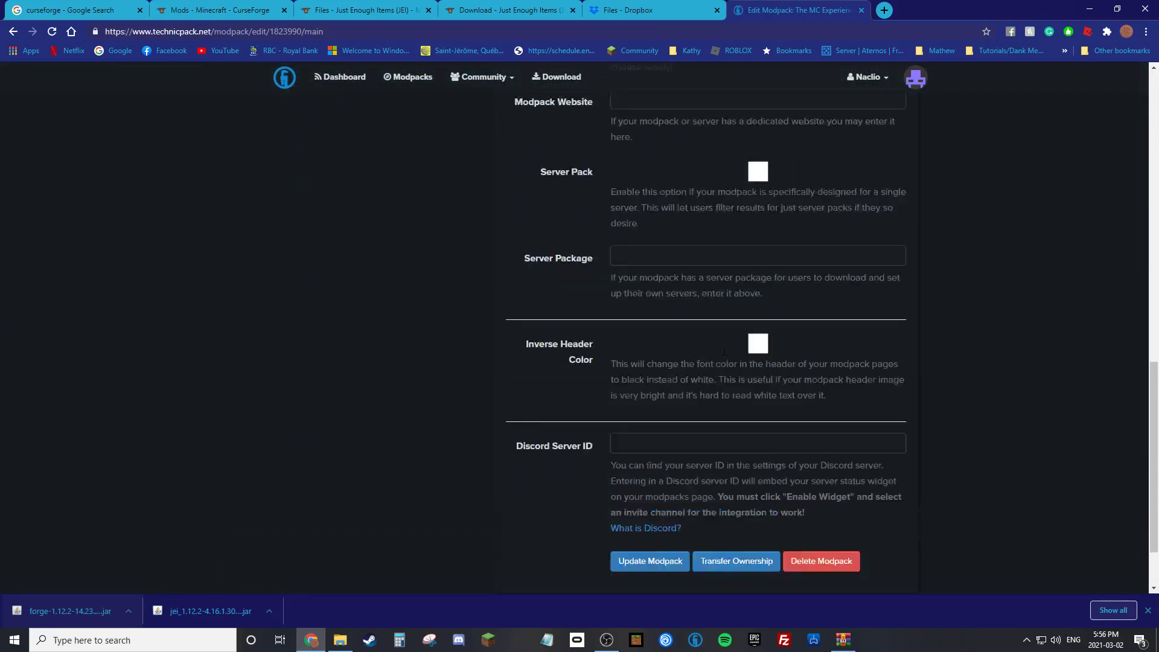
{"action": "scroll", "coordinate": [868, 341], "scroll_direction": "down", "scroll_amount": 3}
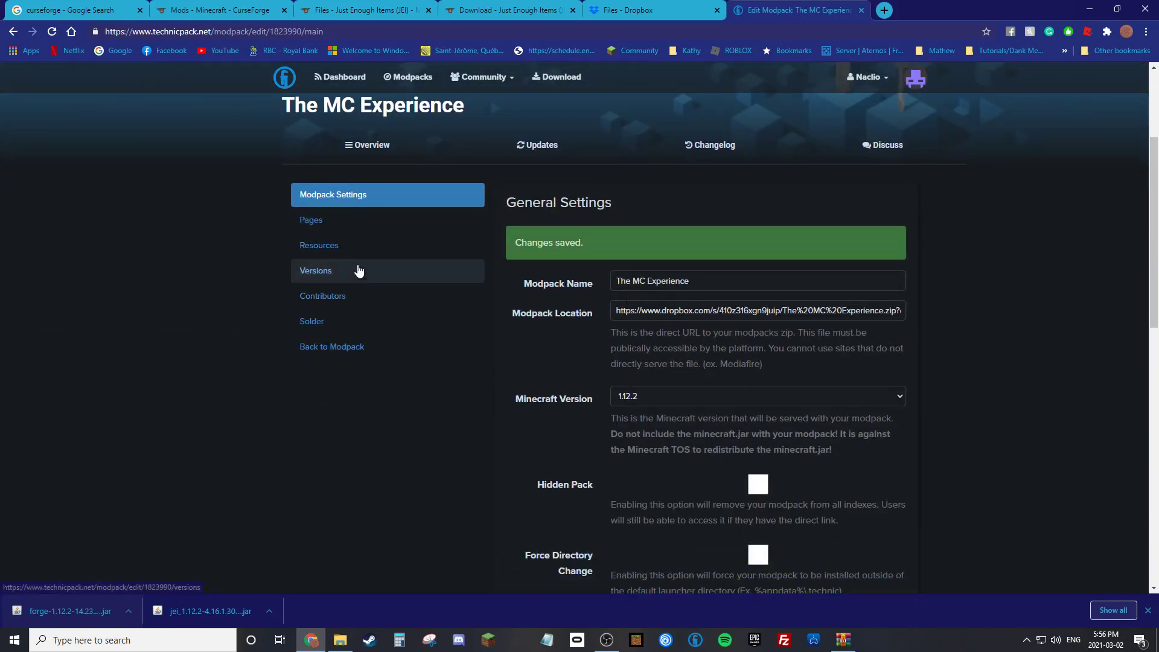
{"action": "left_click", "coordinate": [611, 7]}
{"action": "left_click", "coordinate": [772, 9]}
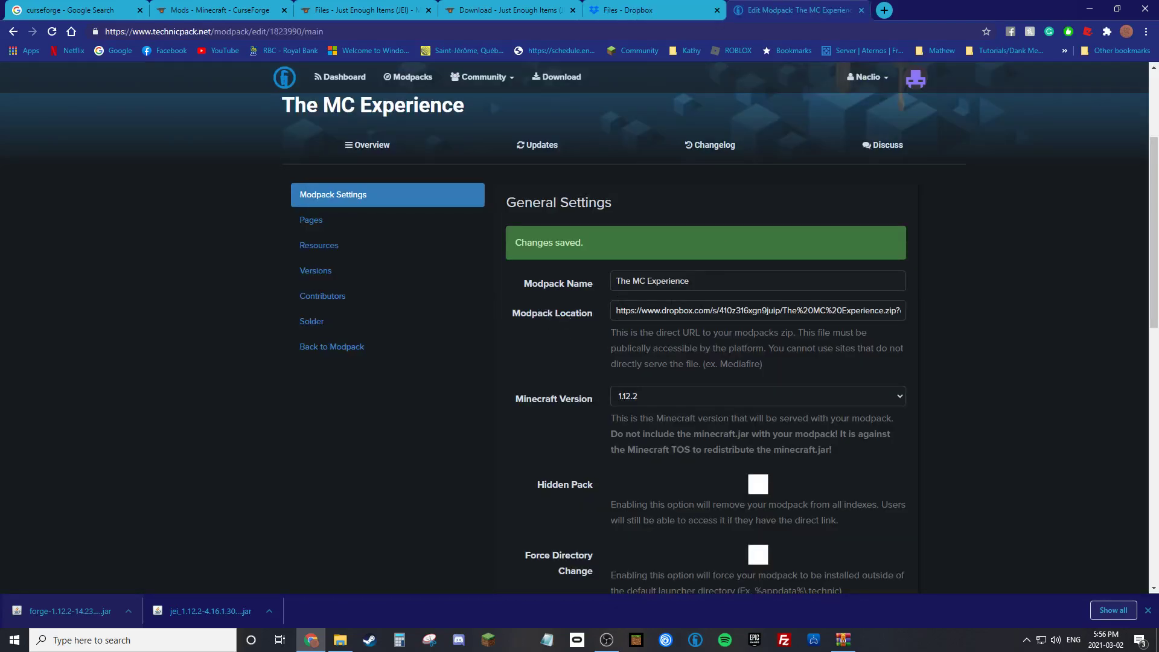
{"action": "left_click", "coordinate": [626, 7]}
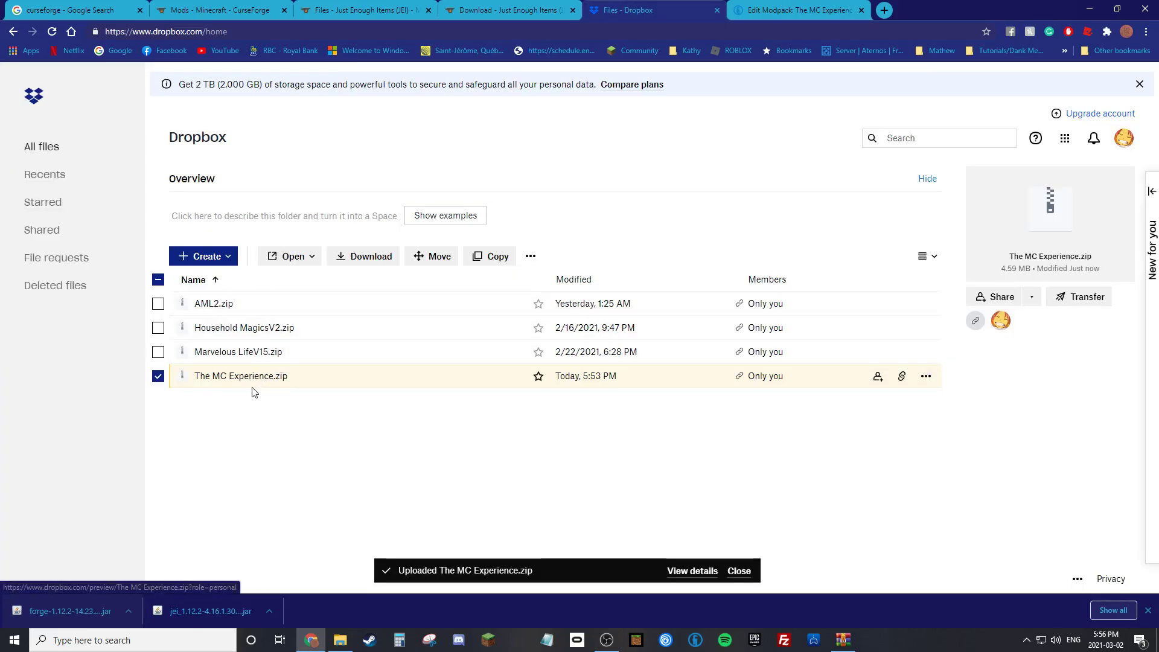
{"action": "left_click", "coordinate": [792, 7]}
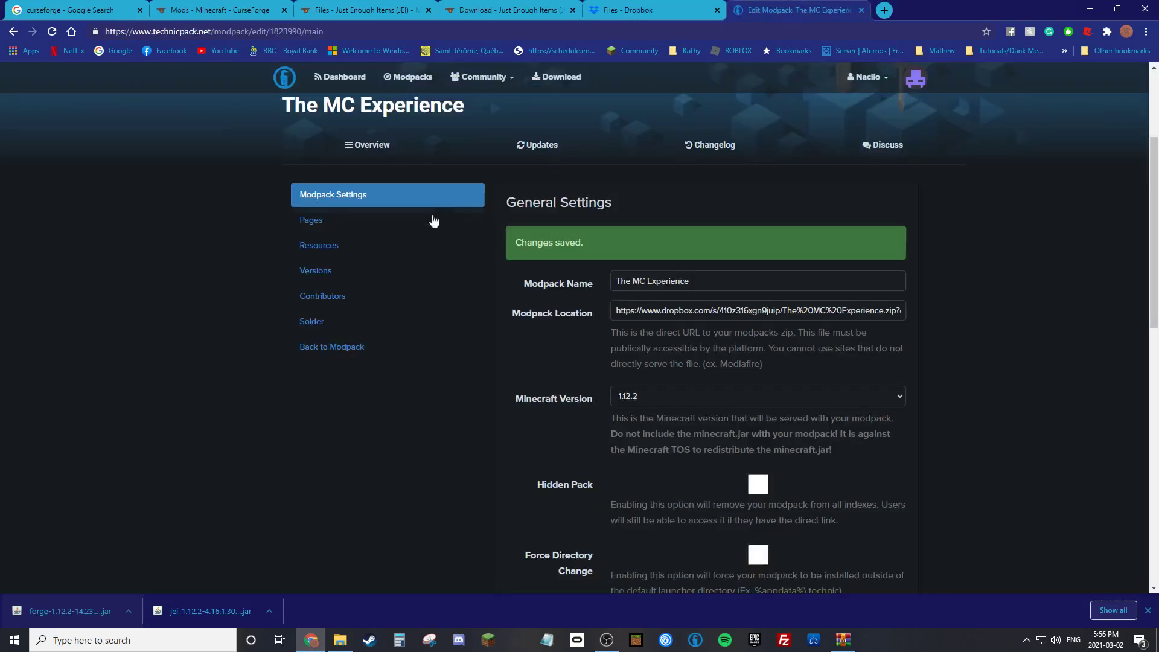
Publish version 1.01 of the modpack in its Technic version management, with the changelog text "fdsfsdfsd".
{"action": "left_click", "coordinate": [365, 273]}
{"action": "scroll", "coordinate": [843, 318], "scroll_direction": "down", "scroll_amount": 4}
{"action": "left_click", "coordinate": [843, 319]}
{"action": "type", "text": "1.0"}
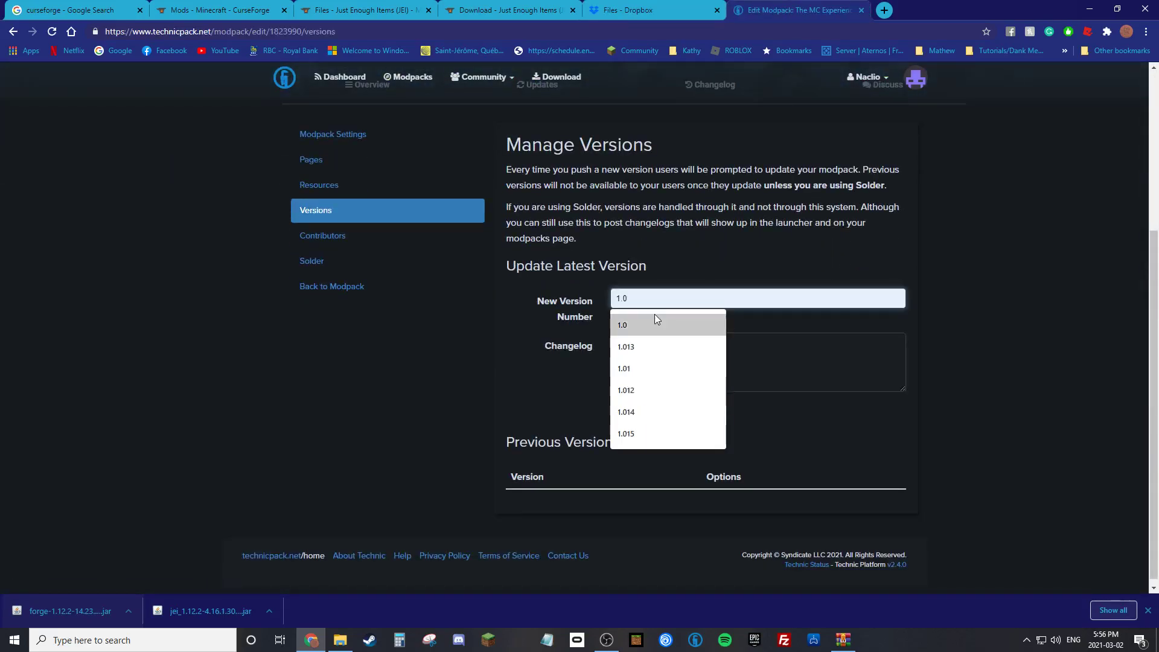
{"action": "type", "text": "1"}
{"action": "left_click", "coordinate": [791, 354]}
{"action": "type", "text": "fdsfsdfsd"}
{"action": "left_click", "coordinate": [662, 415]}
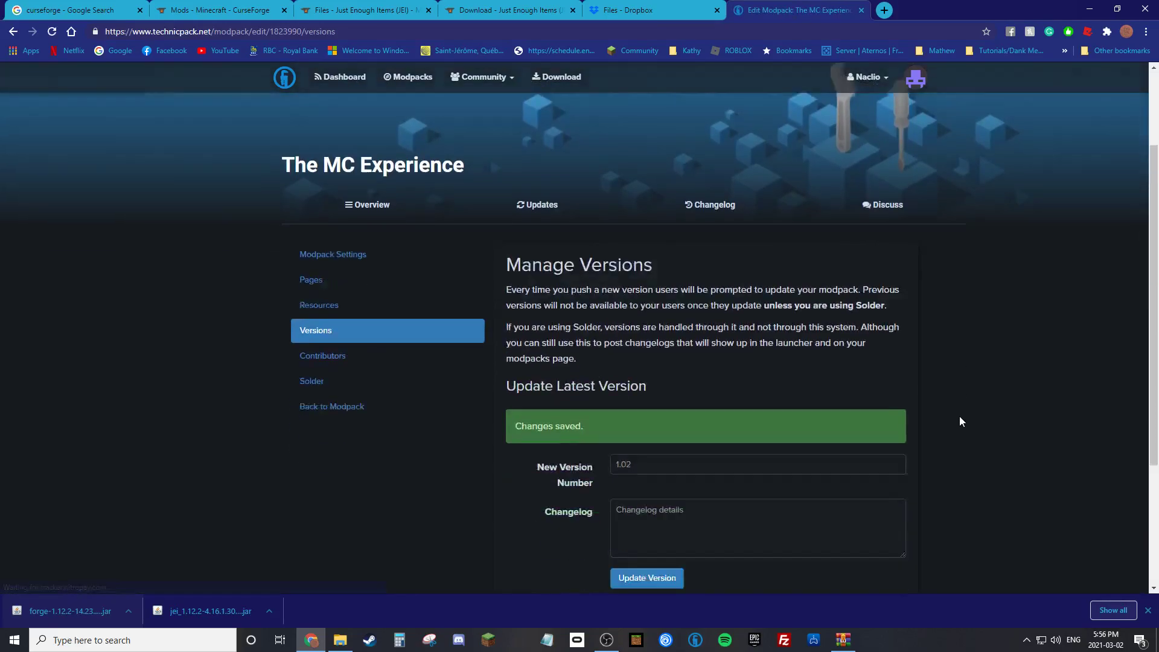
Switch to the Technic Launcher and search its modpacks for The MC Experience.
{"action": "scroll", "coordinate": [959, 420], "scroll_direction": "down", "scroll_amount": 3}
{"action": "left_click", "coordinate": [695, 640]}
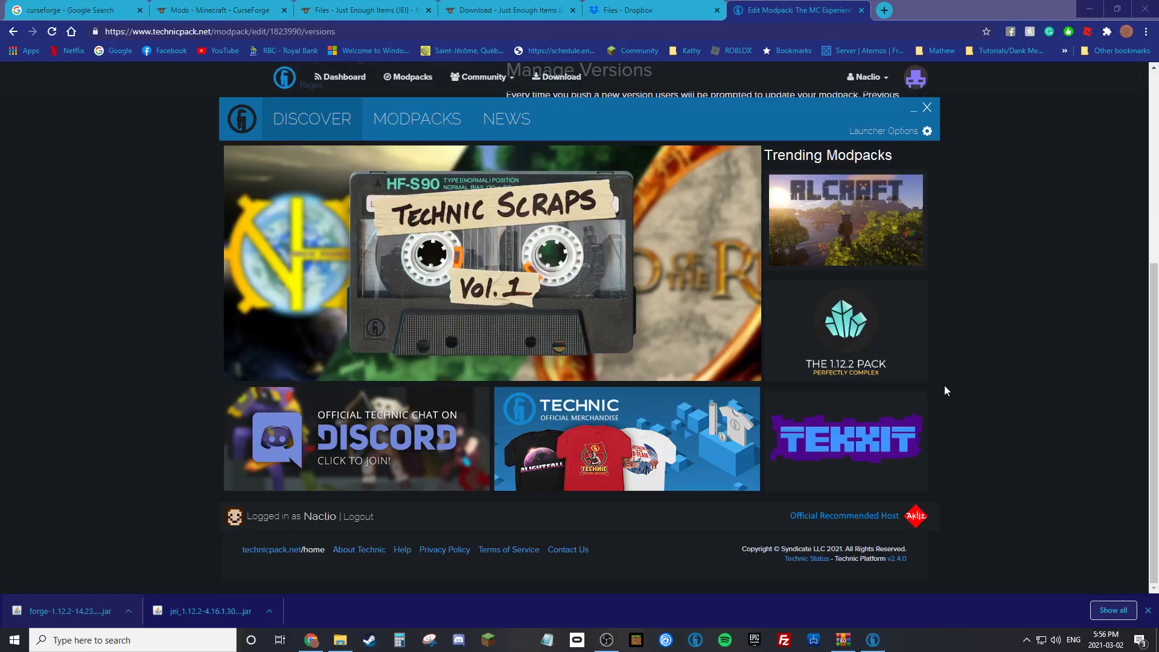
{"action": "left_click", "coordinate": [395, 112]}
{"action": "left_click", "coordinate": [307, 157]}
{"action": "type", "text": "The"}
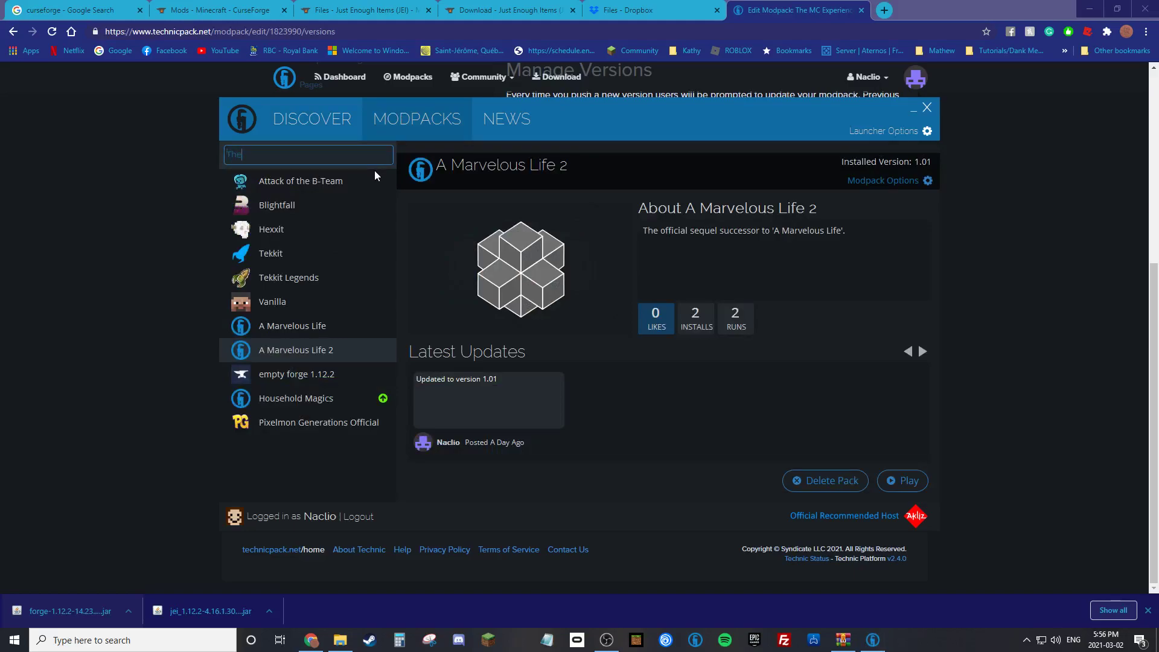
{"action": "type", "text": " MC Experience"}
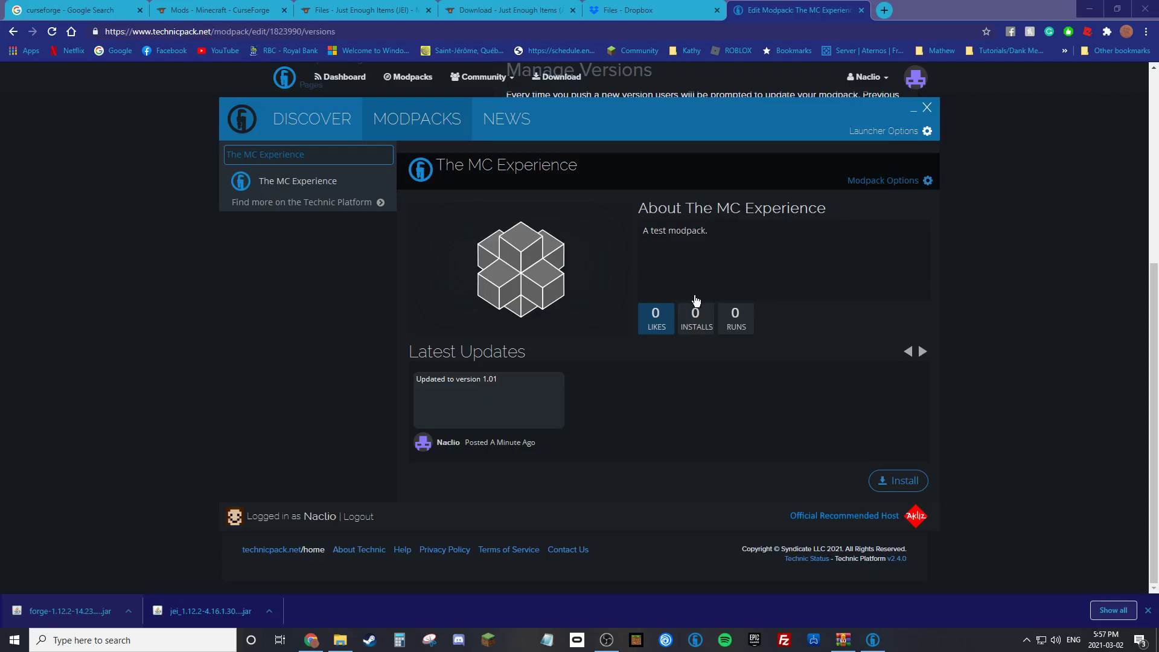
Install The MC Experience and test-run it in Minecraft 1.12.2, closing the game and the launcher when done.
{"action": "left_click", "coordinate": [920, 481]}
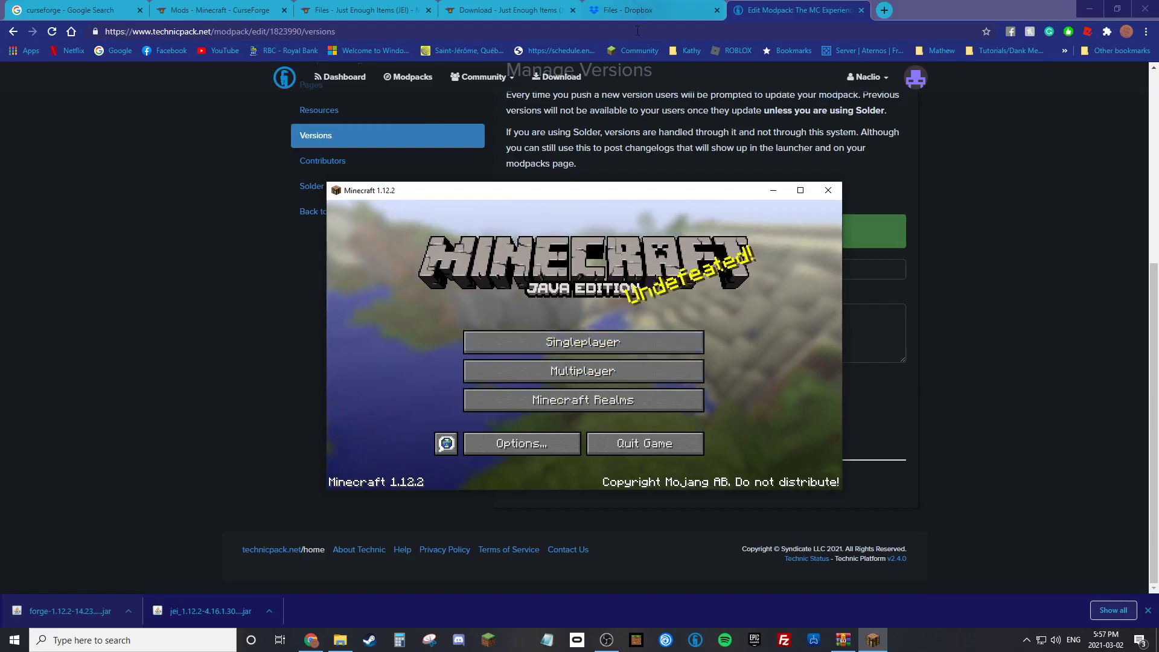
{"action": "left_click", "coordinate": [827, 190]}
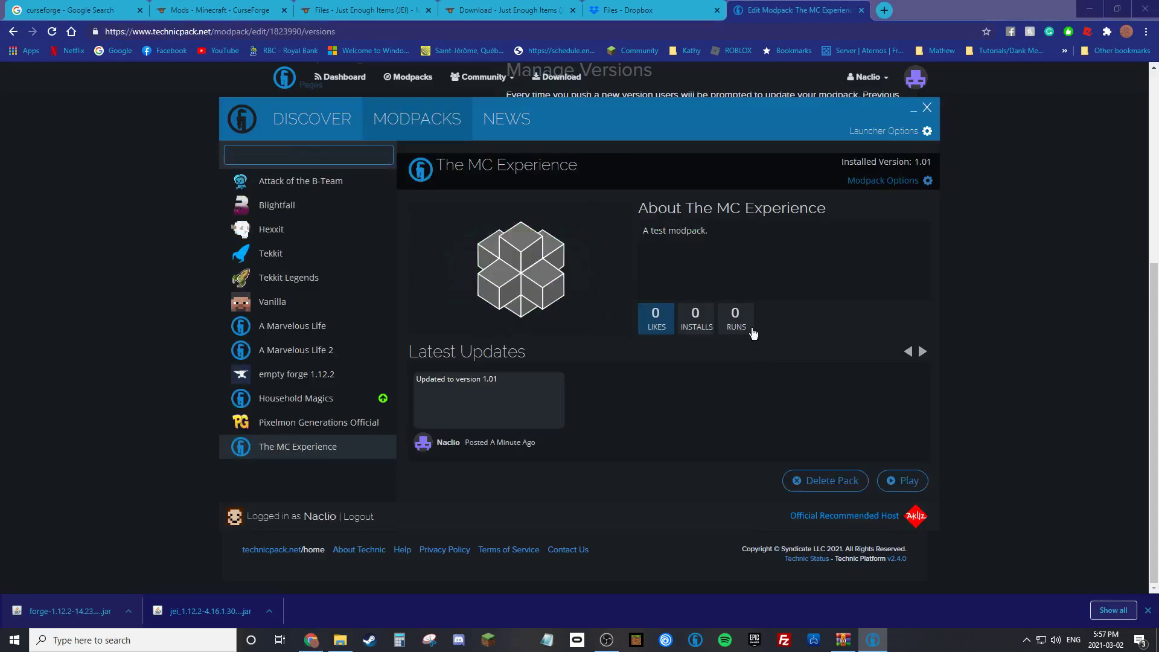
{"action": "left_click", "coordinate": [926, 108]}
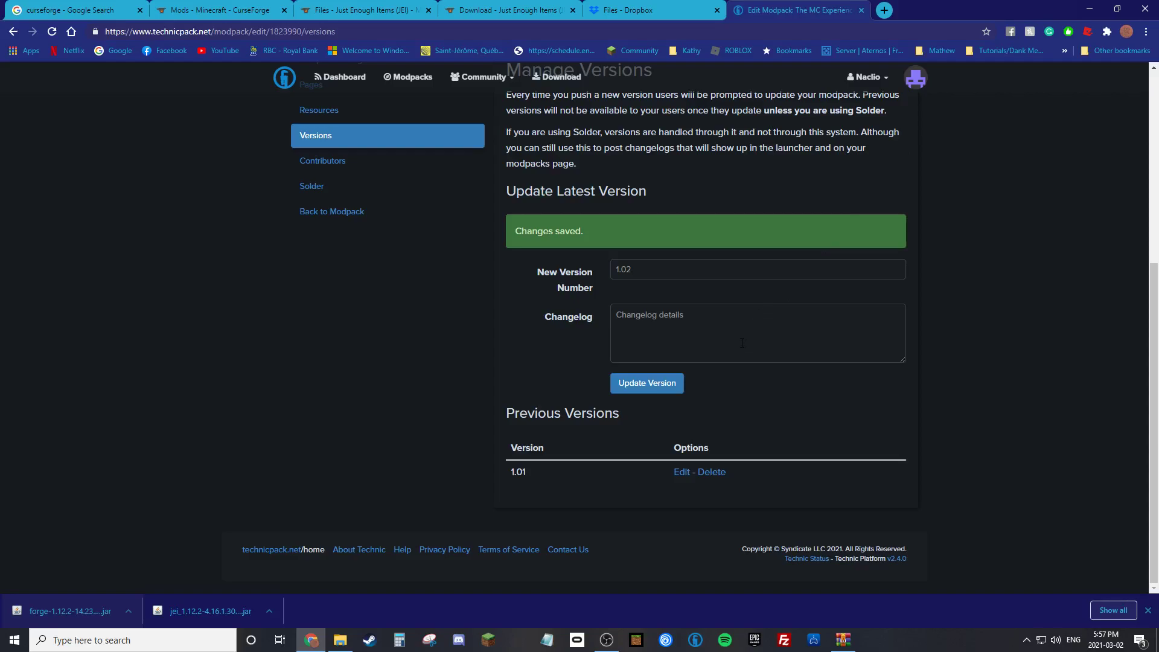
{"action": "scroll", "coordinate": [499, 358], "scroll_direction": "up", "scroll_amount": 3}
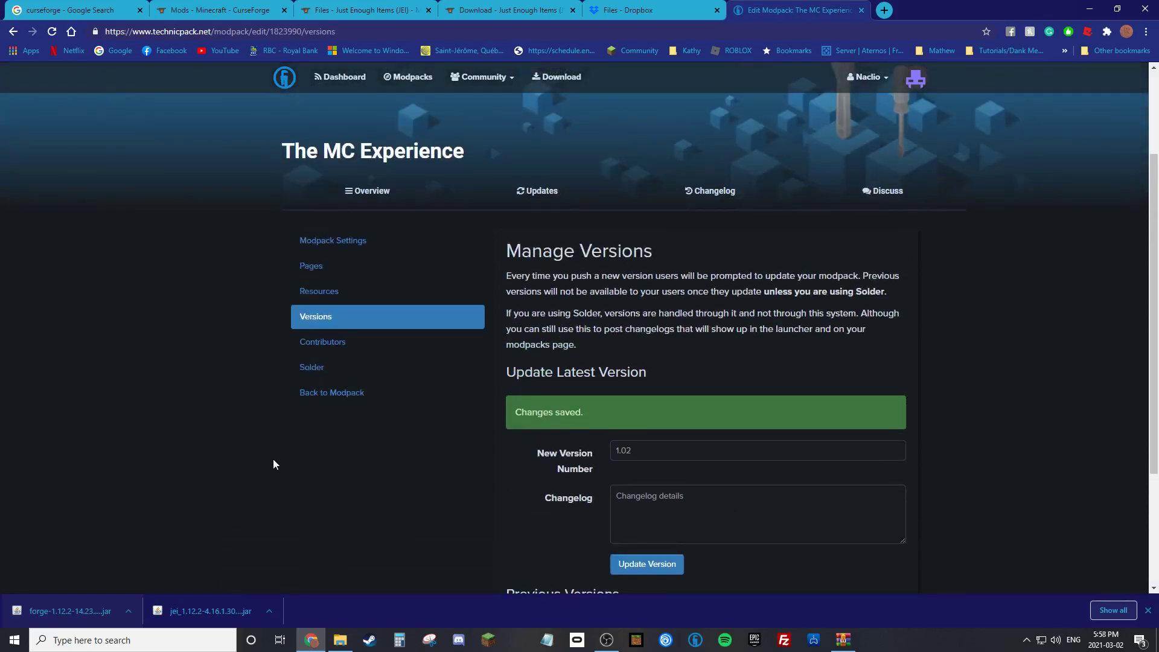
{"action": "left_click", "coordinate": [540, 8]}
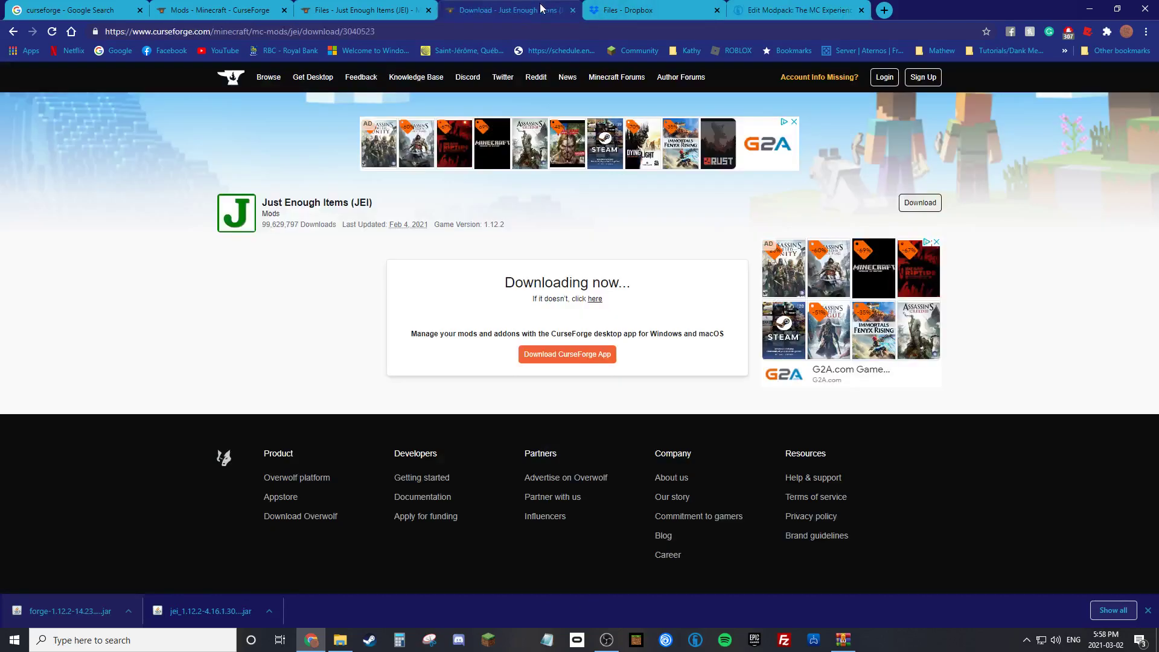
{"action": "left_click", "coordinate": [776, 7]}
Search Google for forge in a new browser tab and open the Minecraft Forge 1.12.2 downloads page.
{"action": "left_click", "coordinate": [884, 10]}
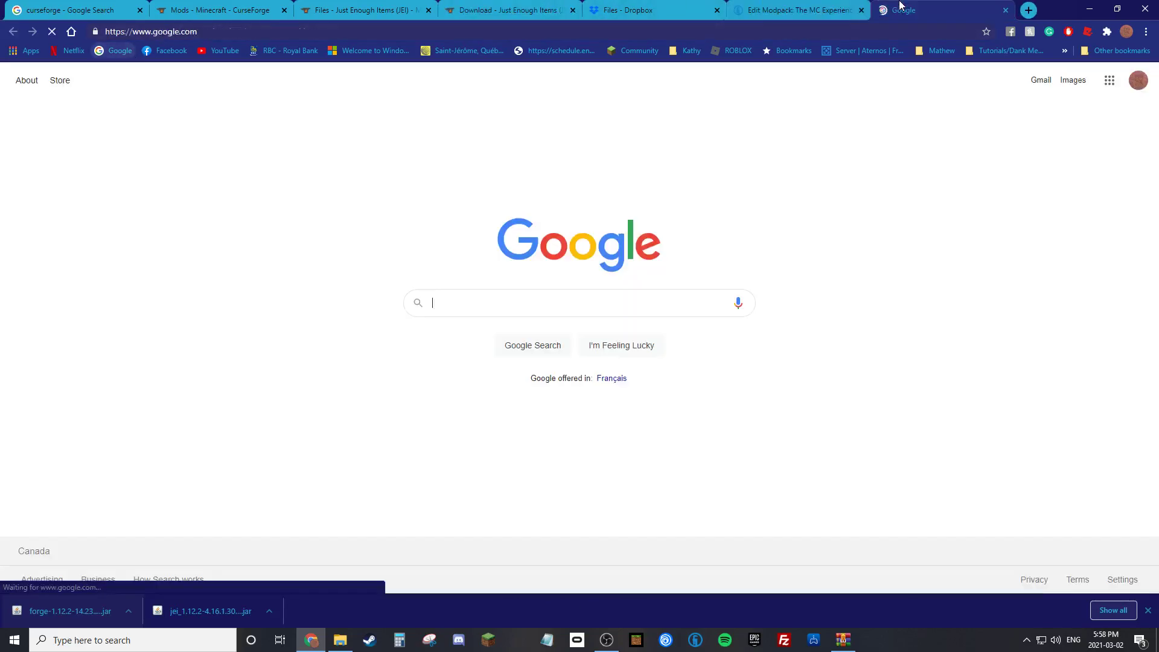
{"action": "type", "text": "forge"}
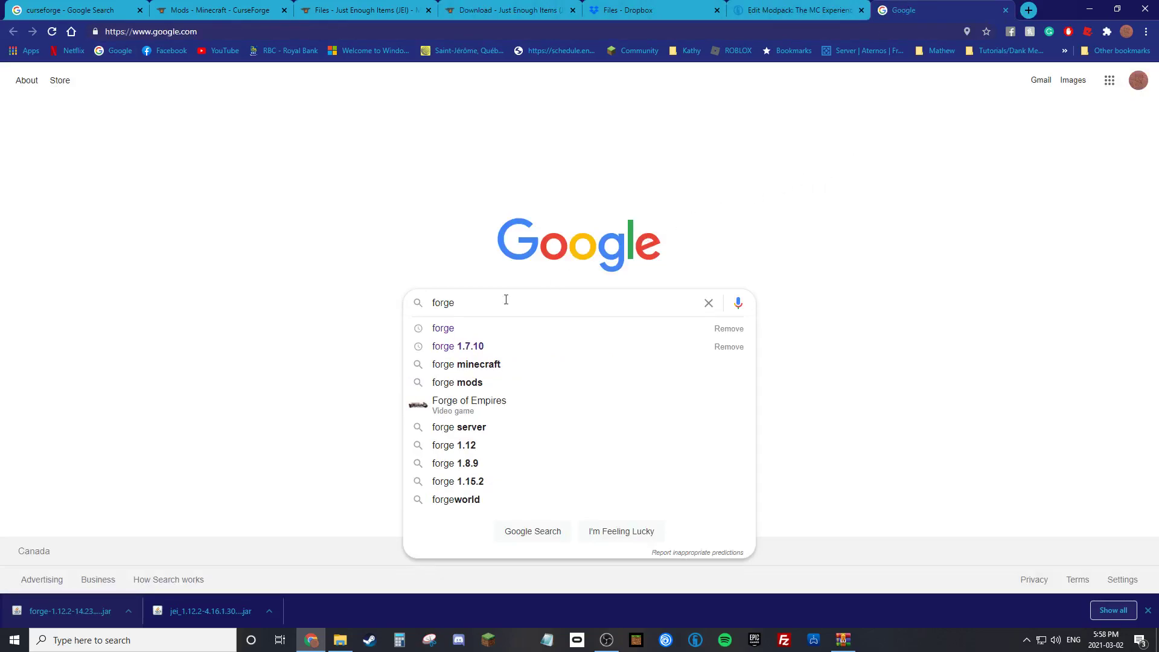
{"action": "left_click", "coordinate": [508, 342]}
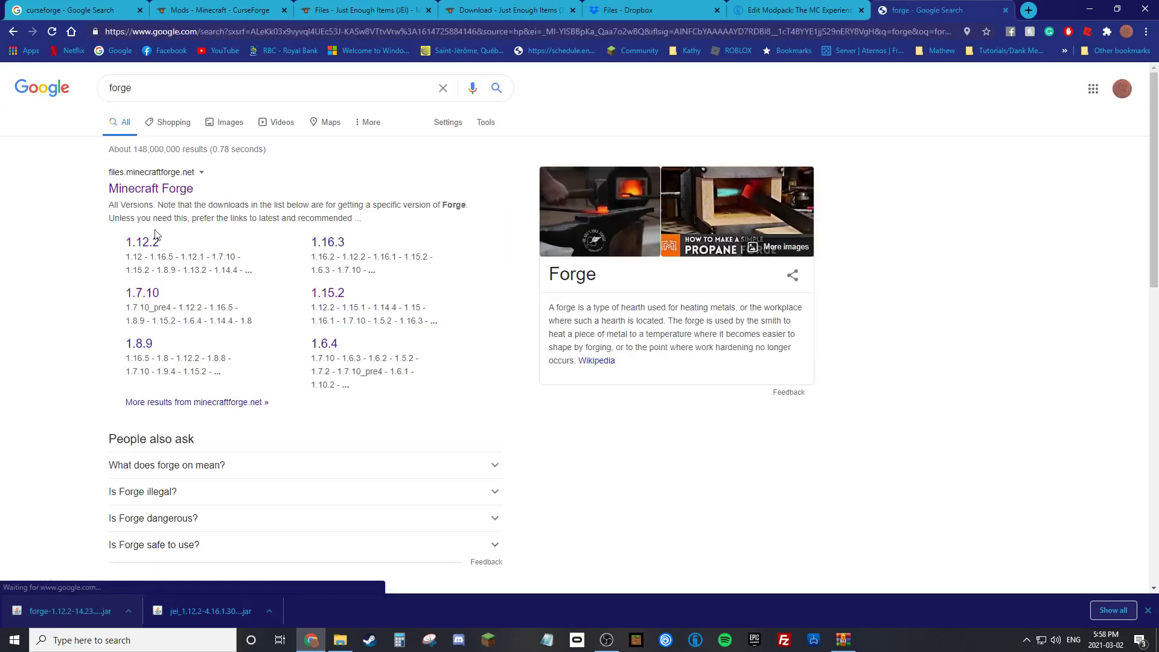
{"action": "left_click", "coordinate": [141, 241]}
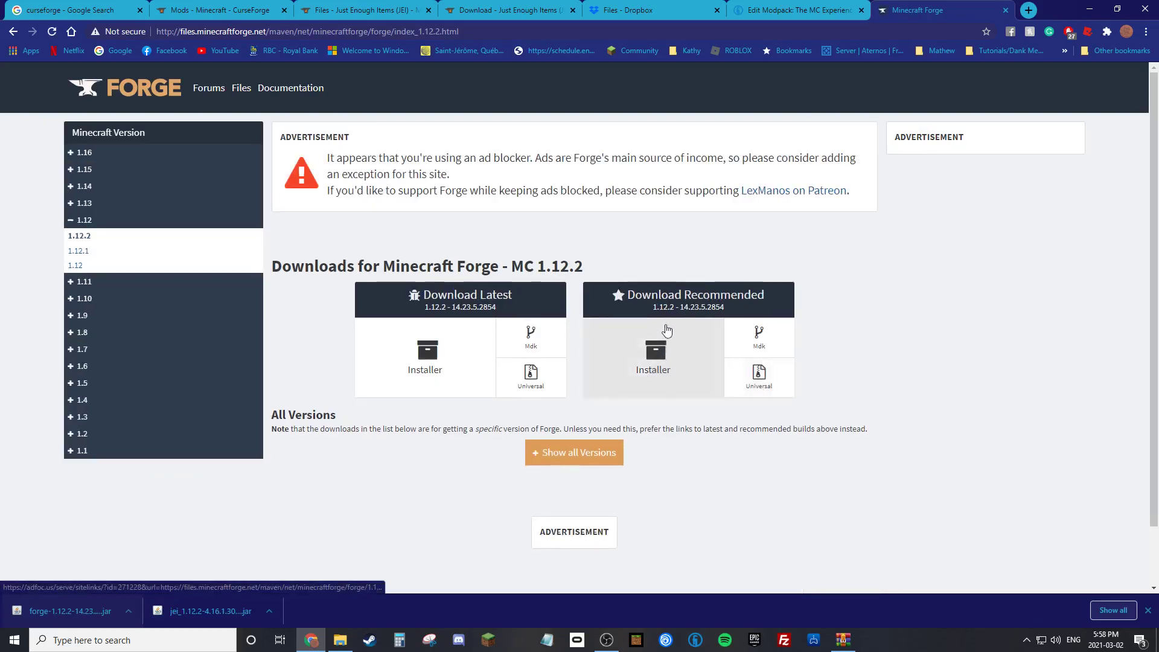
Examine the recommended Forge build and the full list of Forge 1.12.2 versions, and close the downloads page.
{"action": "left_click_drag", "start_coordinate": [650, 320], "coordinate": [730, 324]}
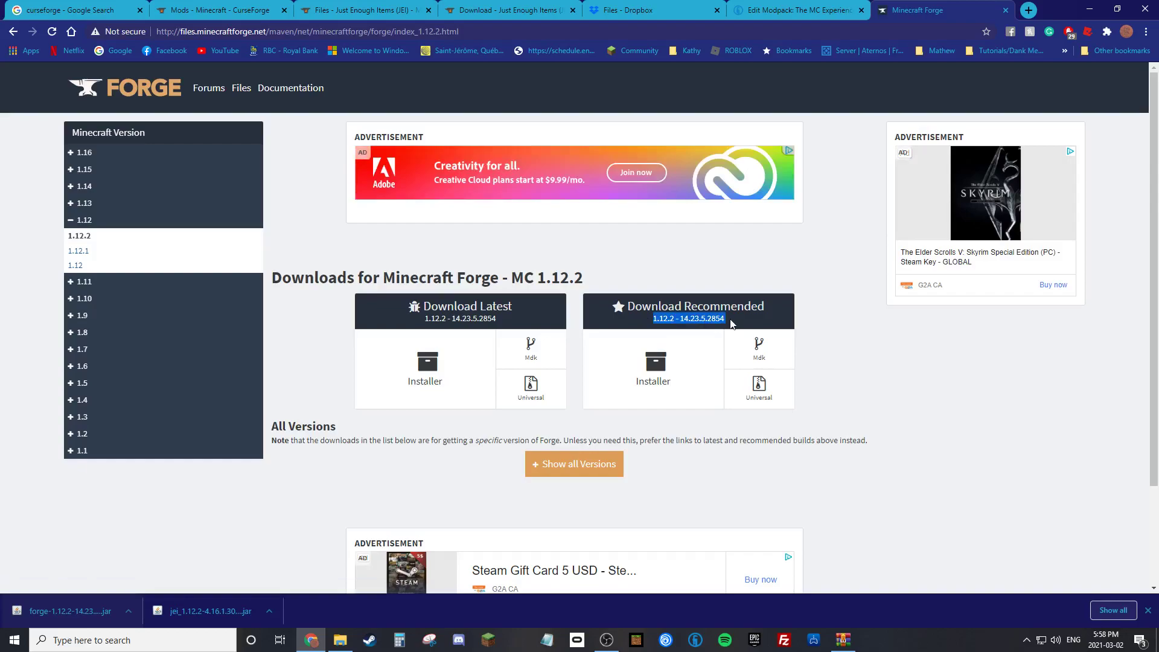
{"action": "scroll", "coordinate": [869, 410], "scroll_direction": "down", "scroll_amount": 2}
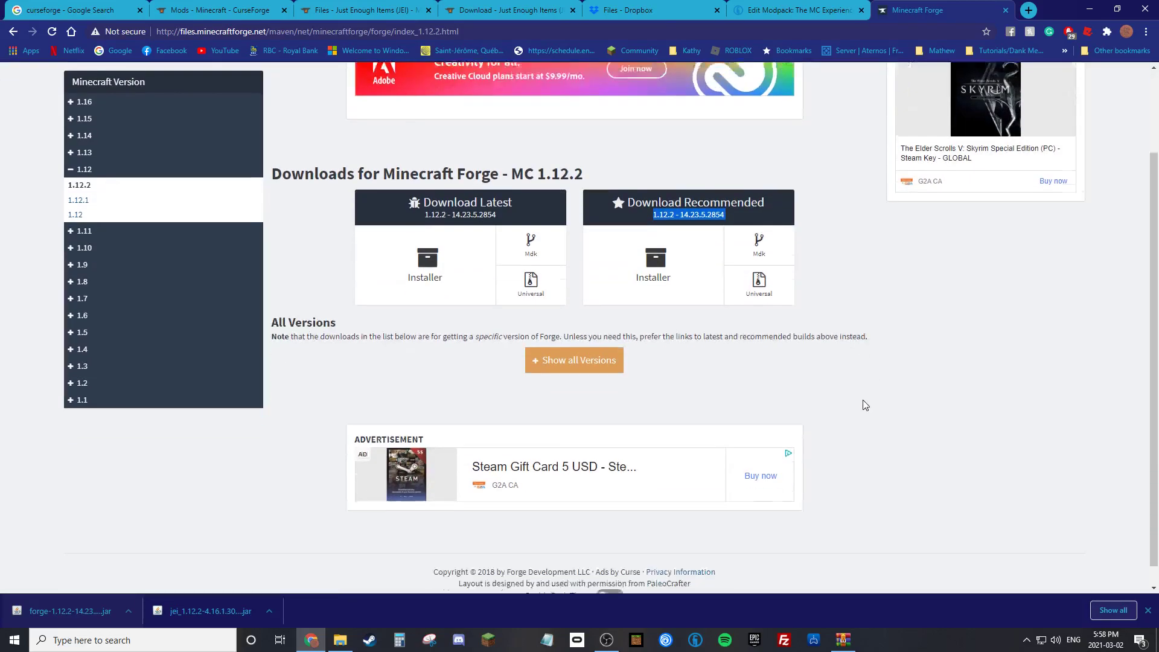
{"action": "scroll", "coordinate": [863, 381], "scroll_direction": "up", "scroll_amount": 2}
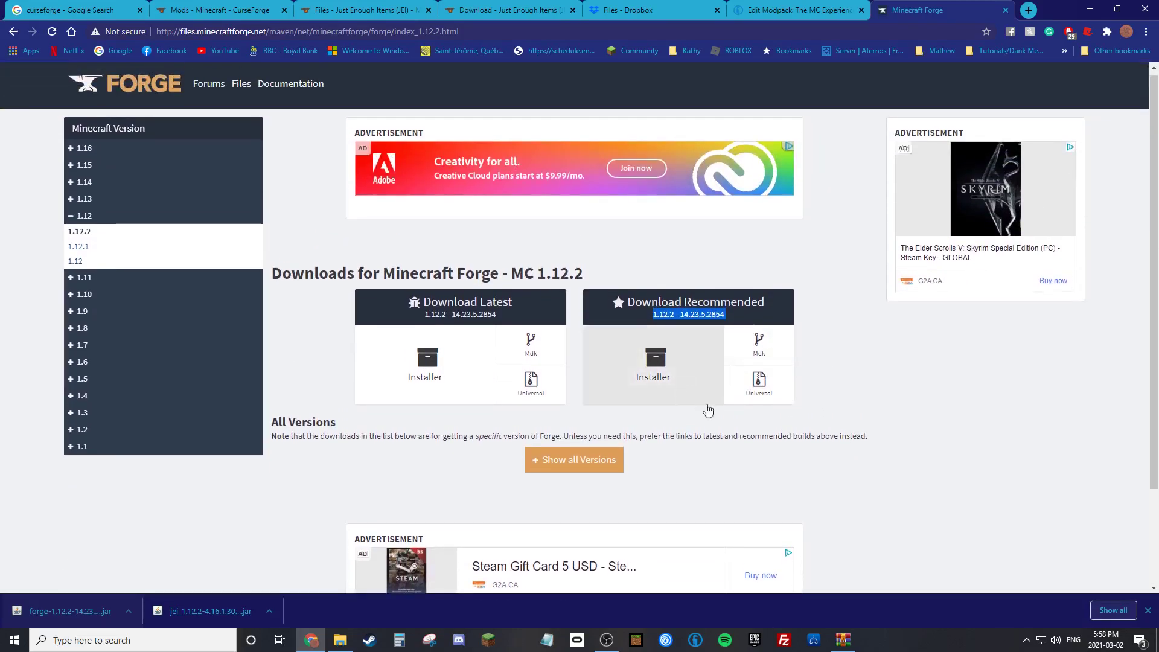
{"action": "left_click", "coordinate": [578, 465]}
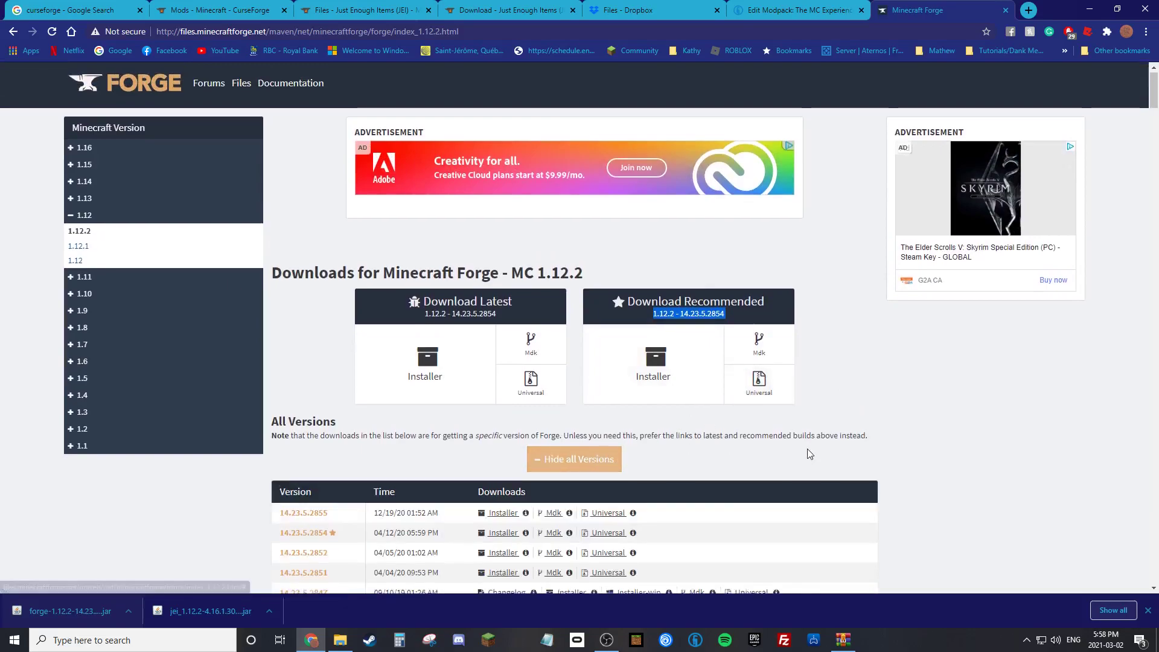
{"action": "scroll", "coordinate": [808, 453], "scroll_direction": "down", "scroll_amount": 3}
{"action": "scroll", "coordinate": [853, 439], "scroll_direction": "down", "scroll_amount": 1}
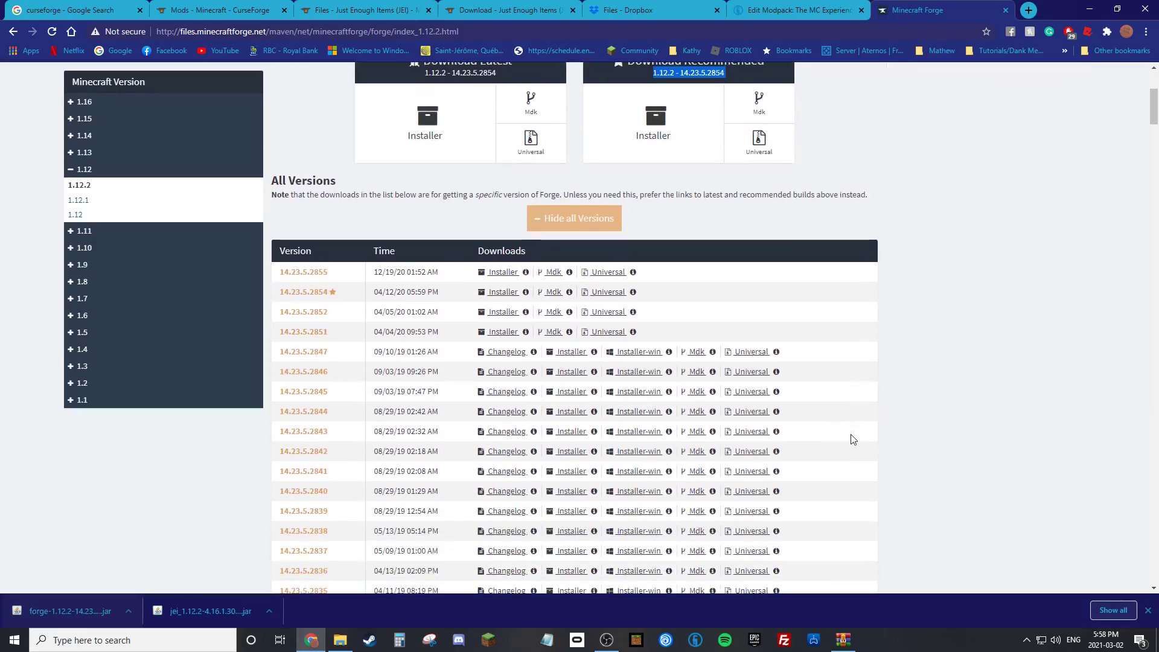
{"action": "scroll", "coordinate": [847, 451], "scroll_direction": "up", "scroll_amount": 4}
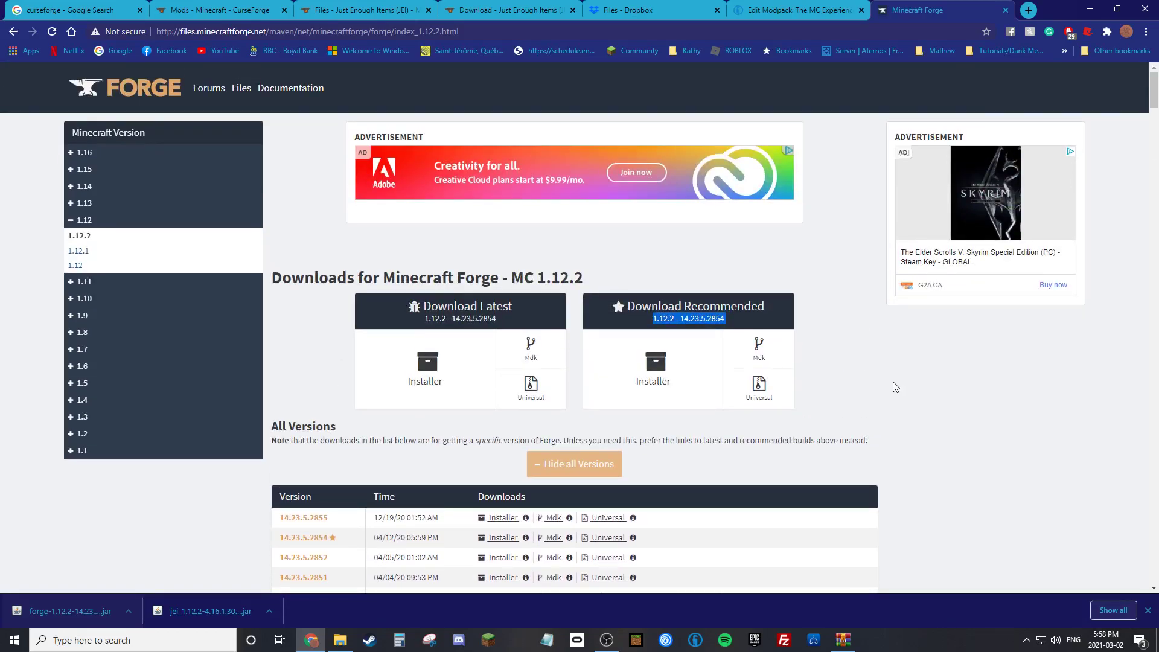
{"action": "left_click", "coordinate": [1005, 10]}
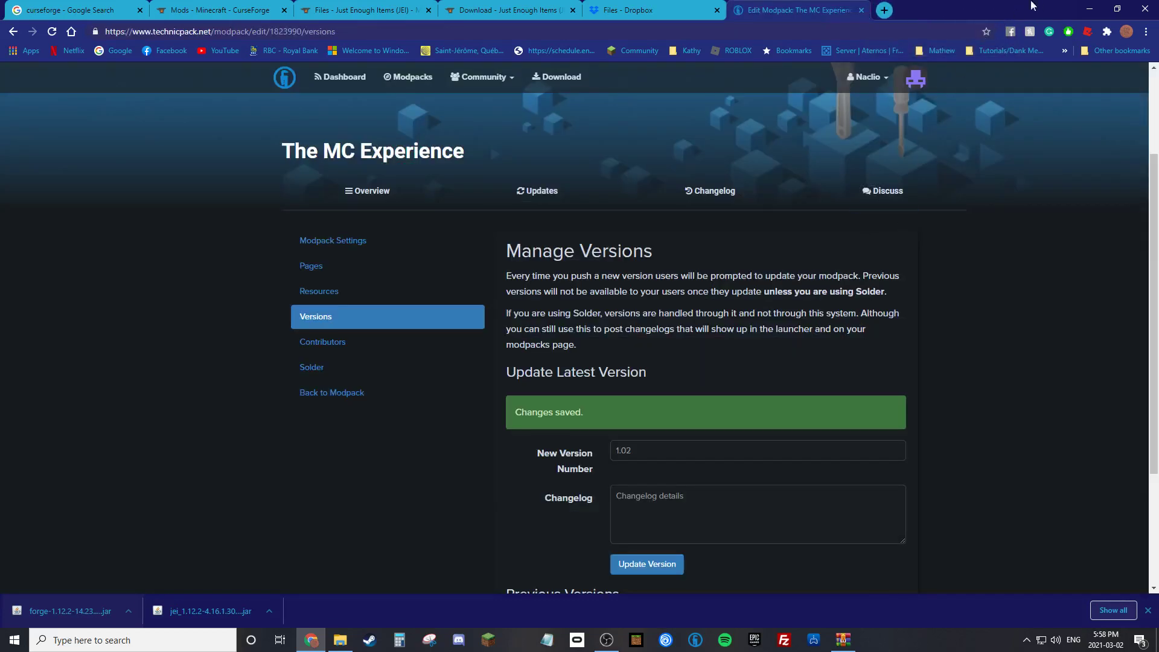
Clear the desktop by minimizing the browser and The MC Experience folder window and closing the WinRAR archive dialog.
{"action": "left_click", "coordinate": [1089, 9]}
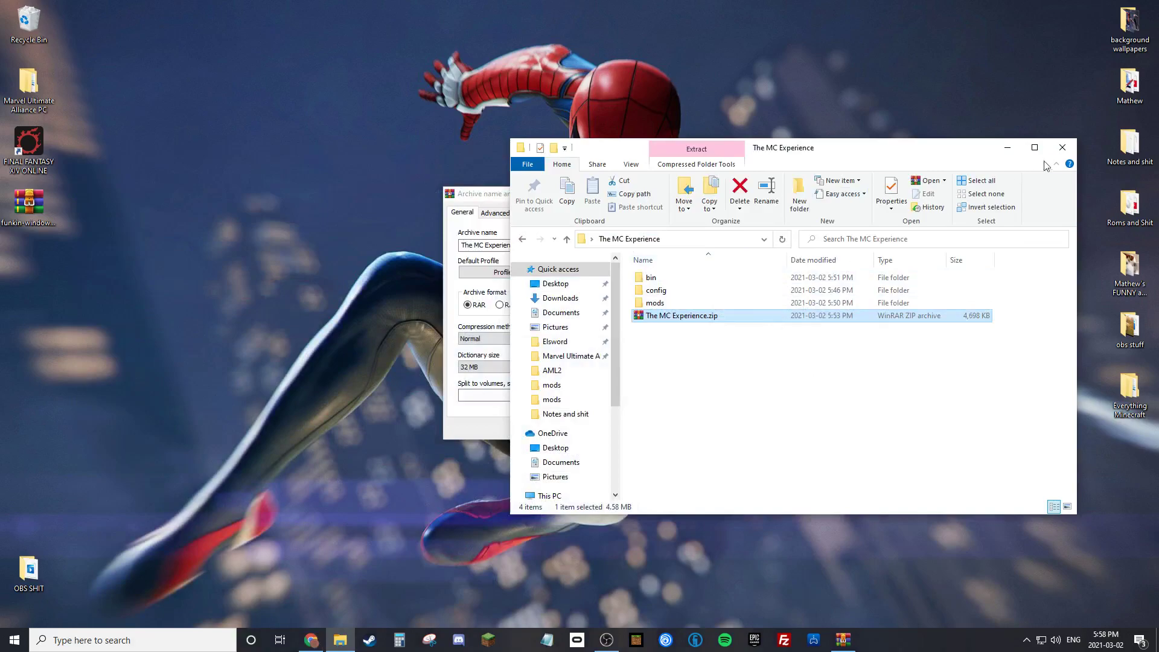
{"action": "left_click", "coordinate": [1007, 148]}
{"action": "left_click", "coordinate": [699, 194]}
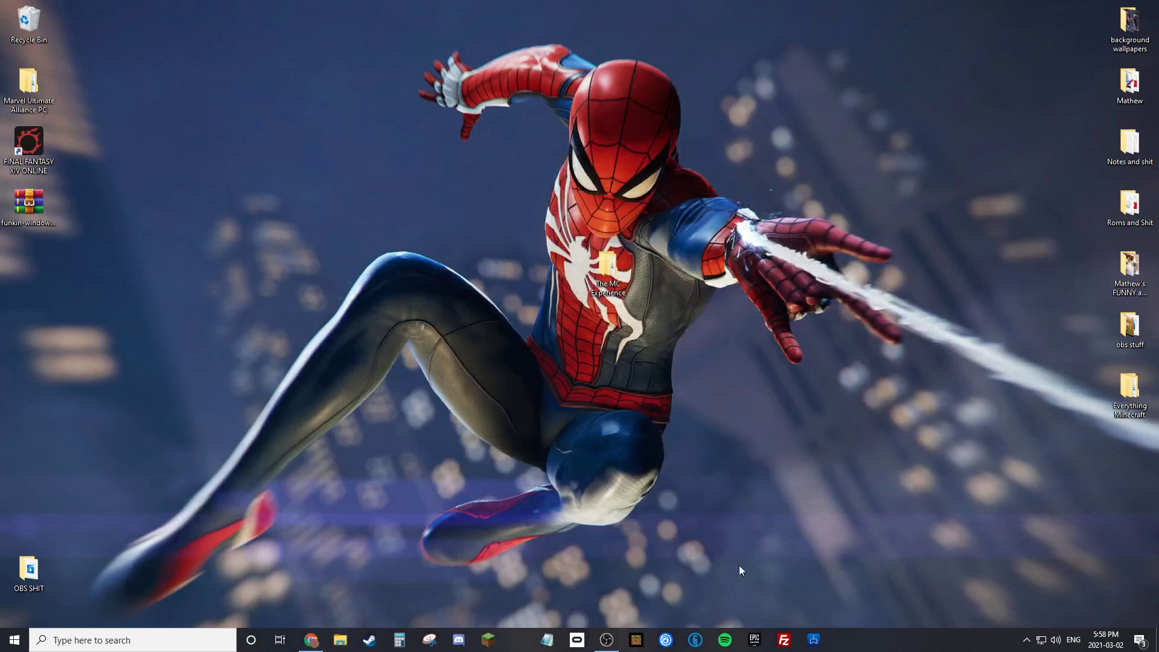